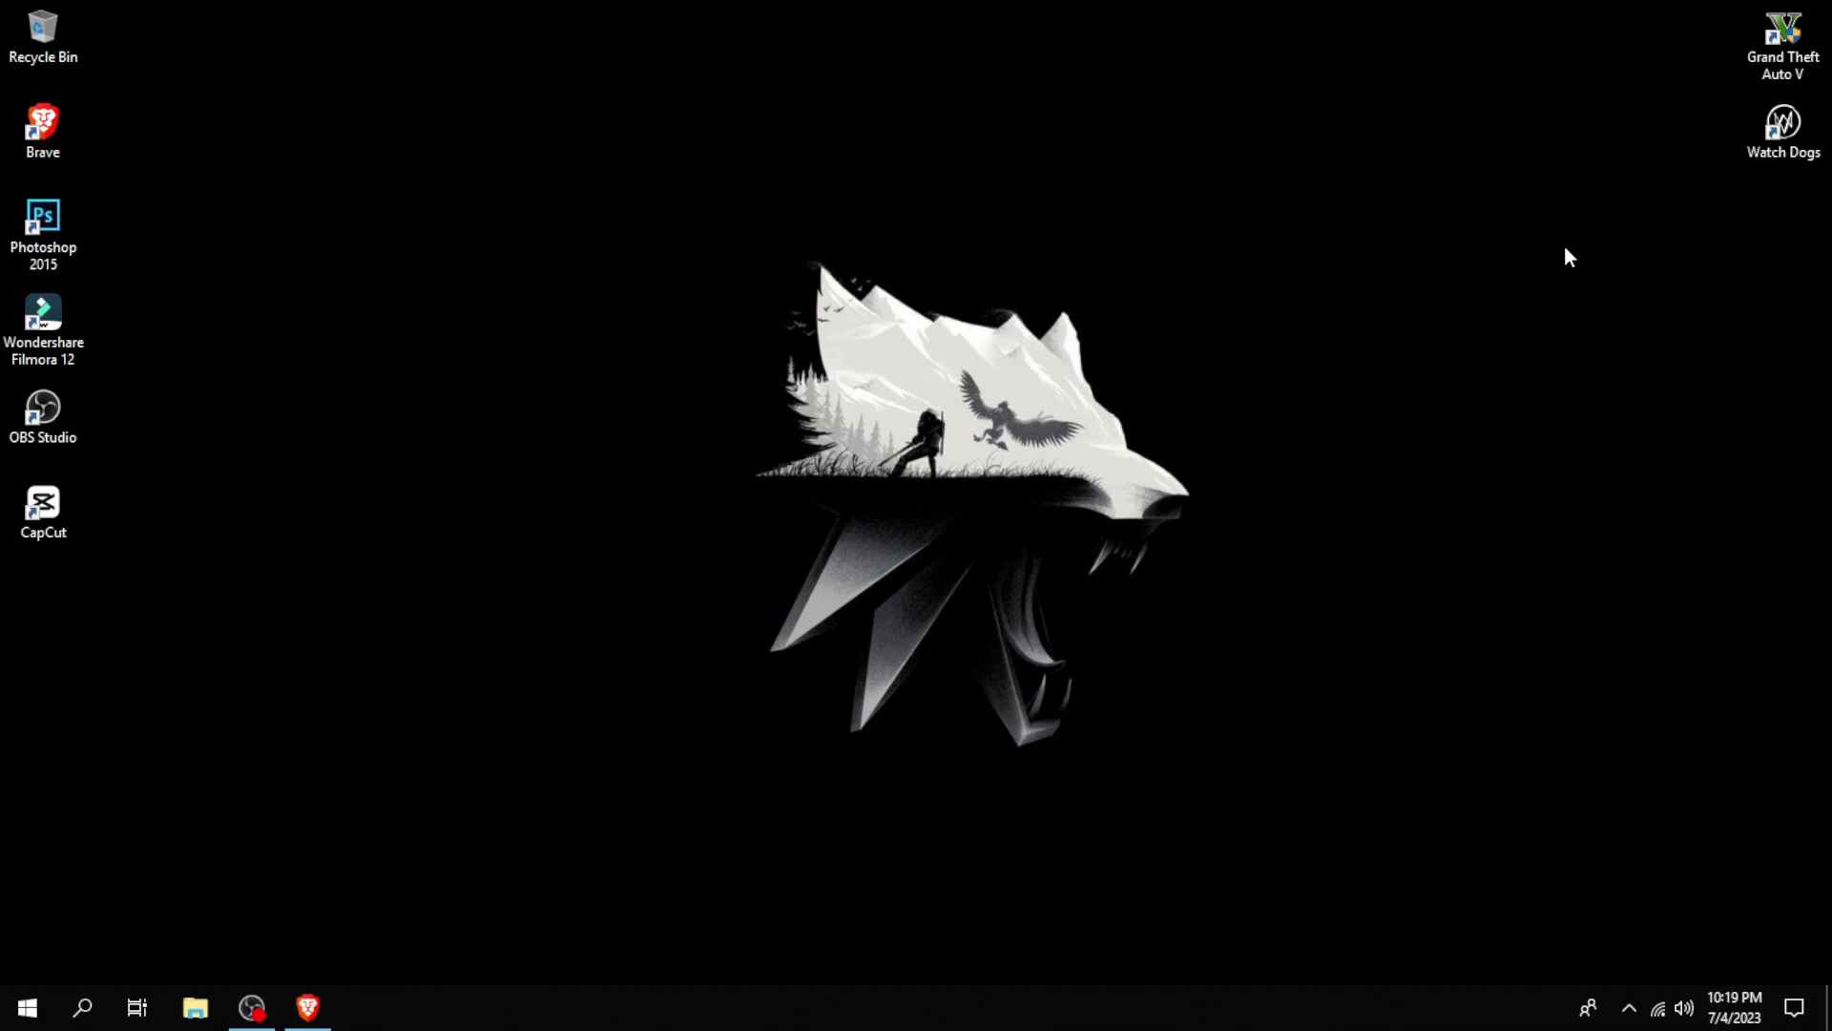
# Step: Request the Win x64 VST installer of Blue Cat's Freeware Plug-ins Pack II in Brave, and cancel its download
pyautogui.click(315, 1006)
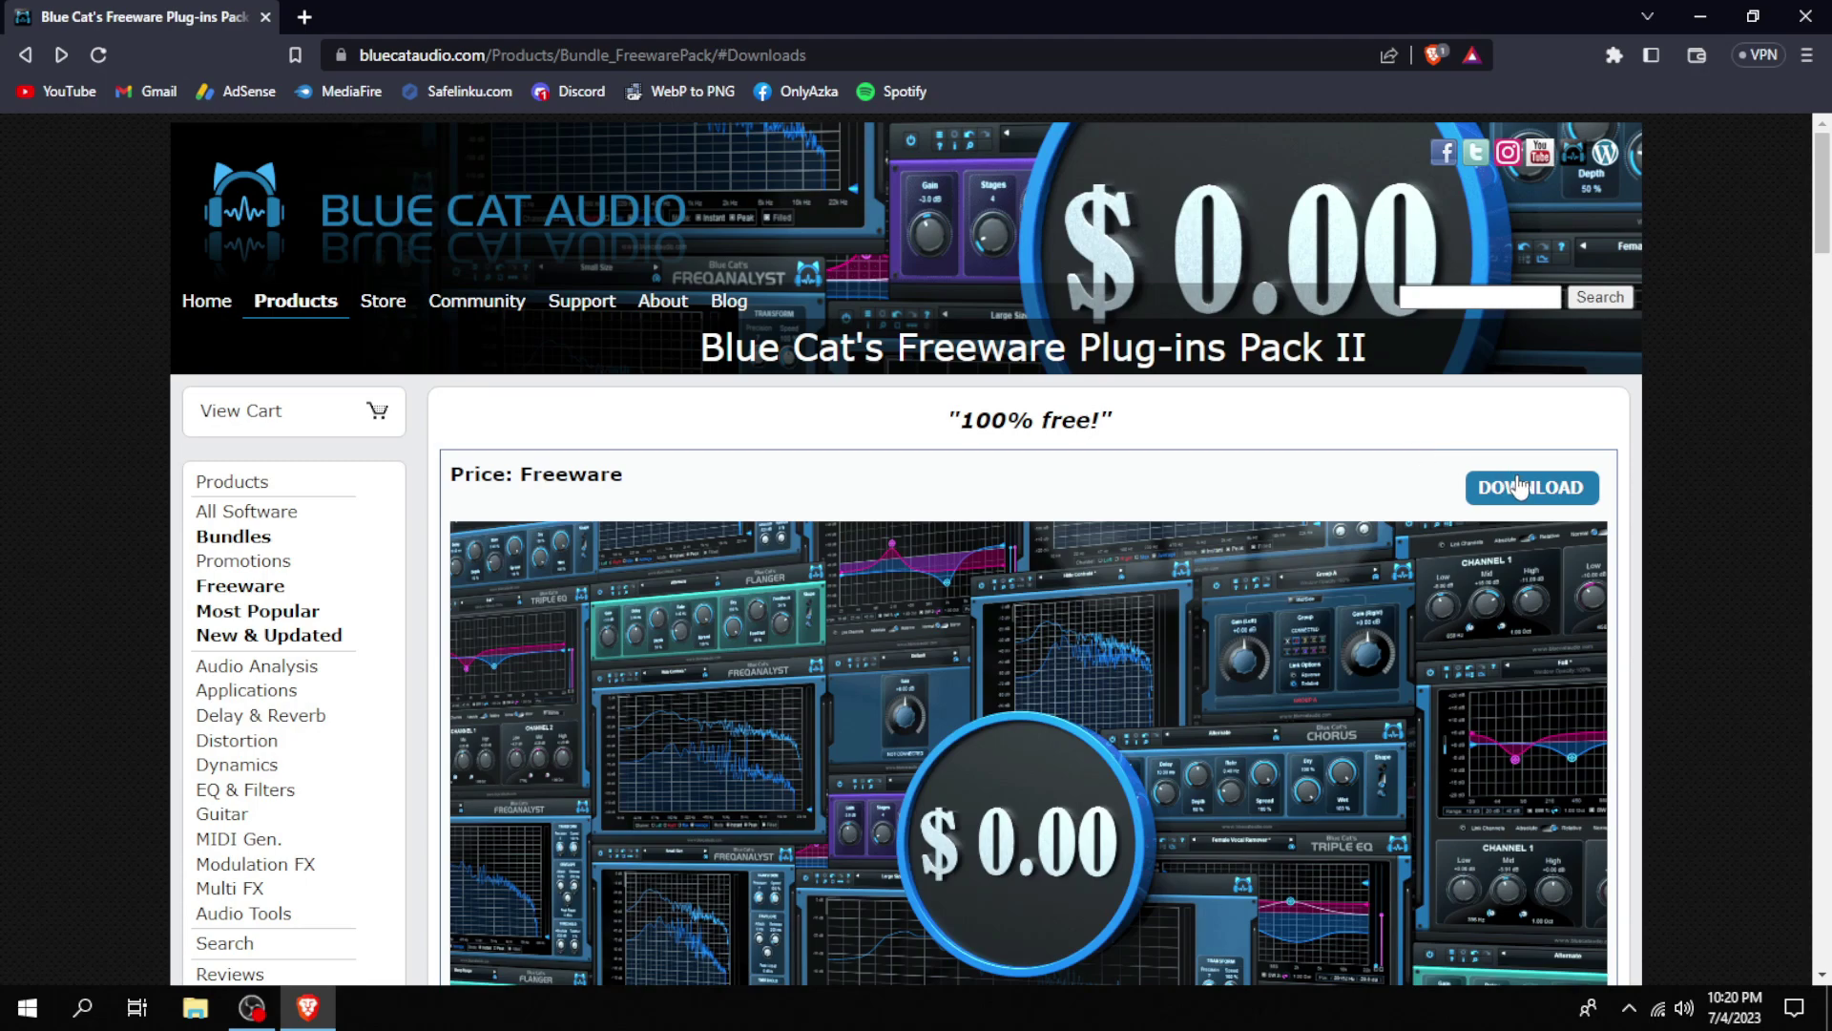
pyautogui.click(1520, 488)
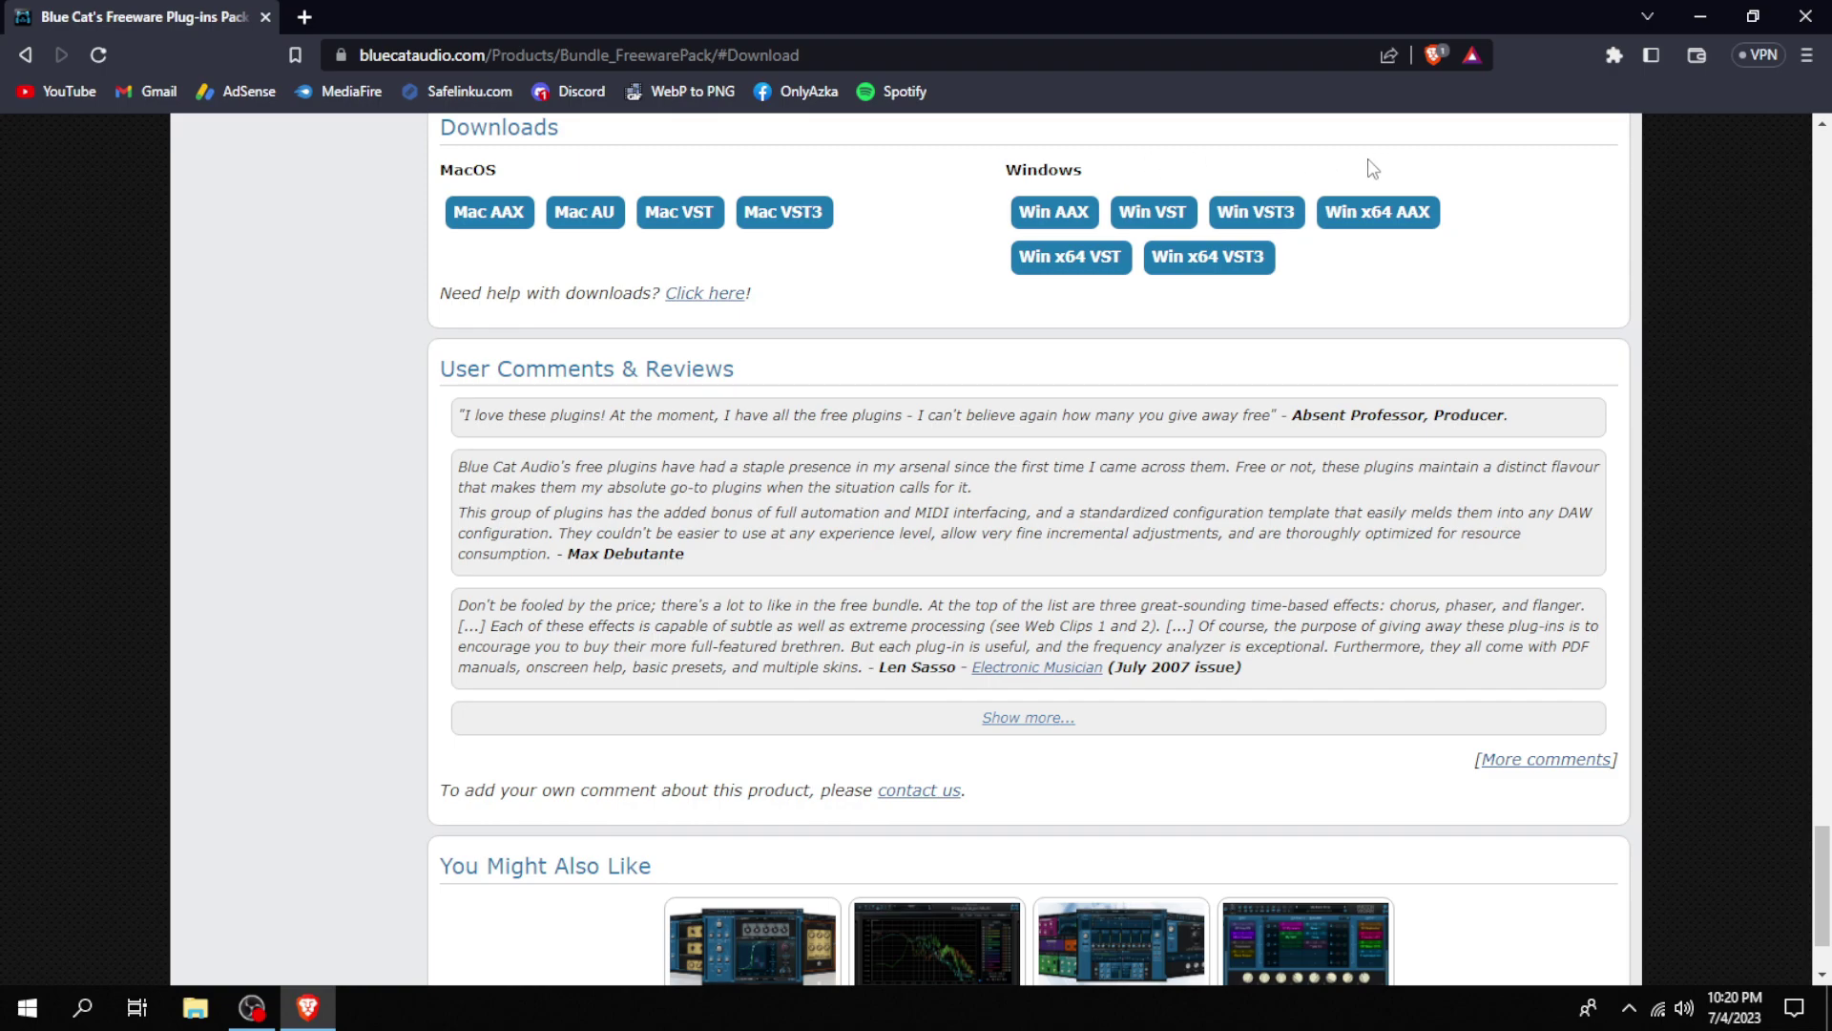
pyautogui.click(1090, 277)
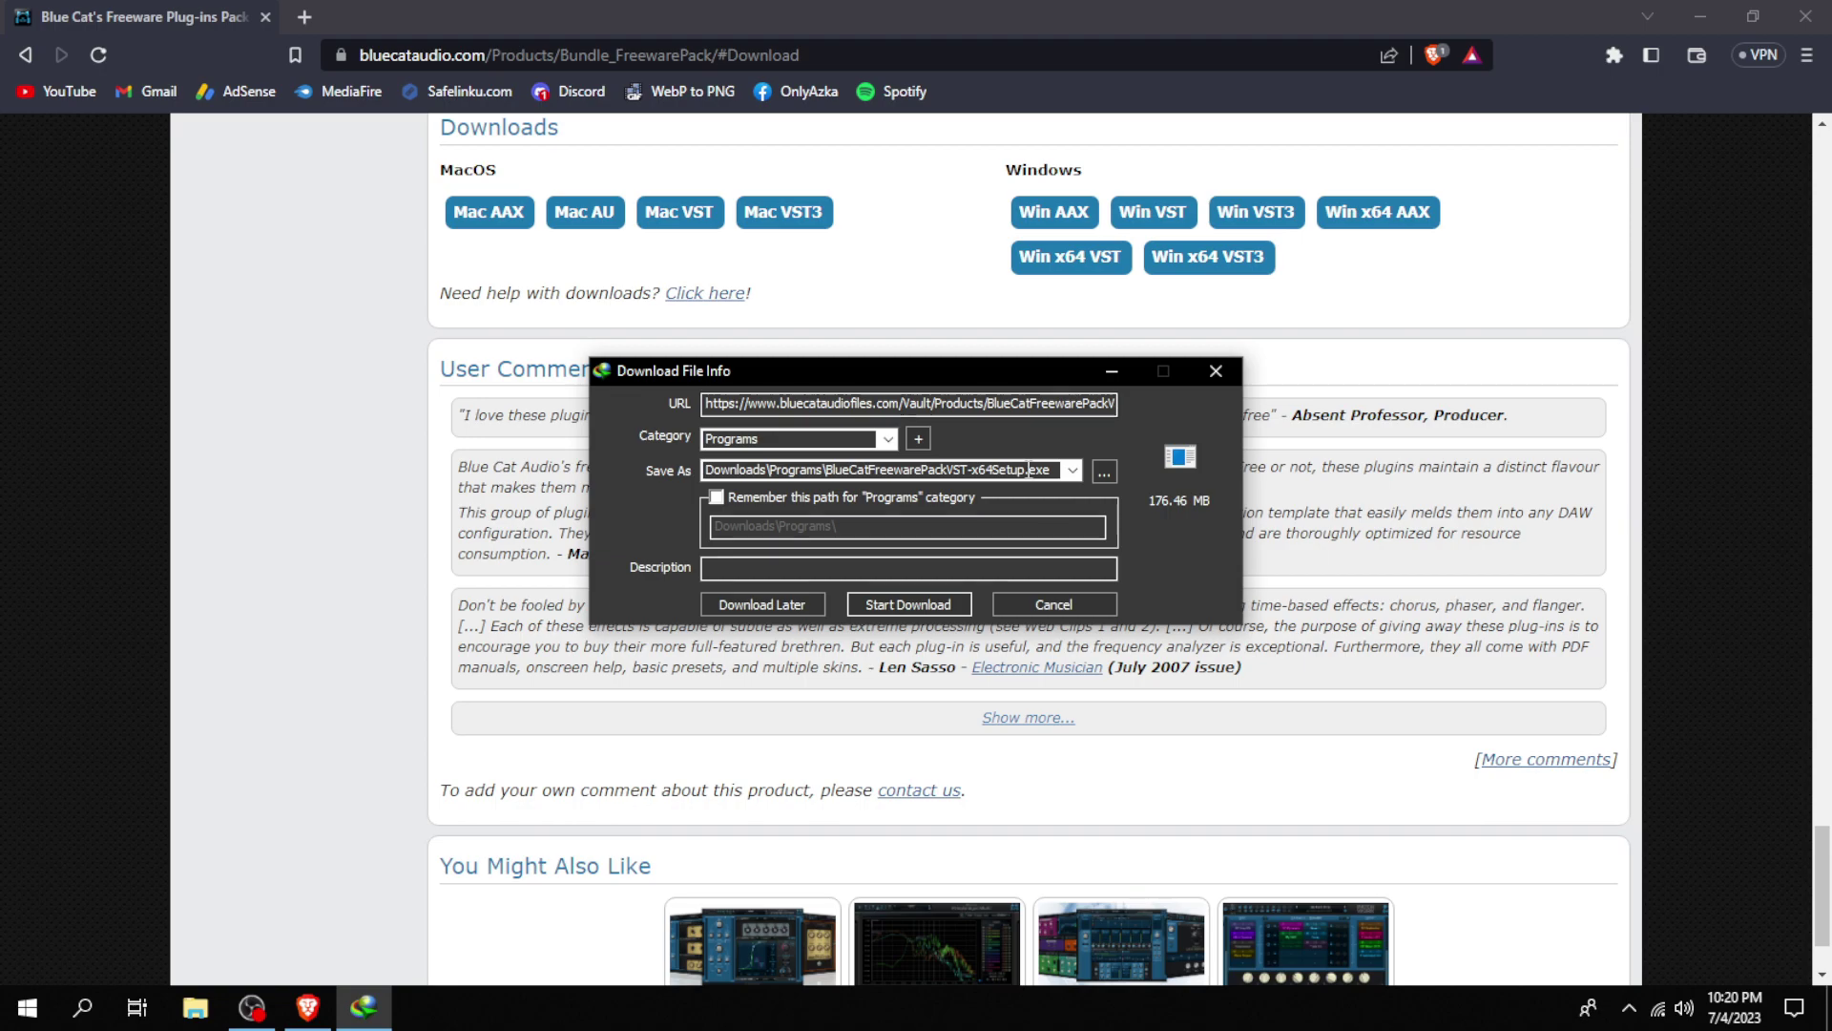
pyautogui.click(1115, 602)
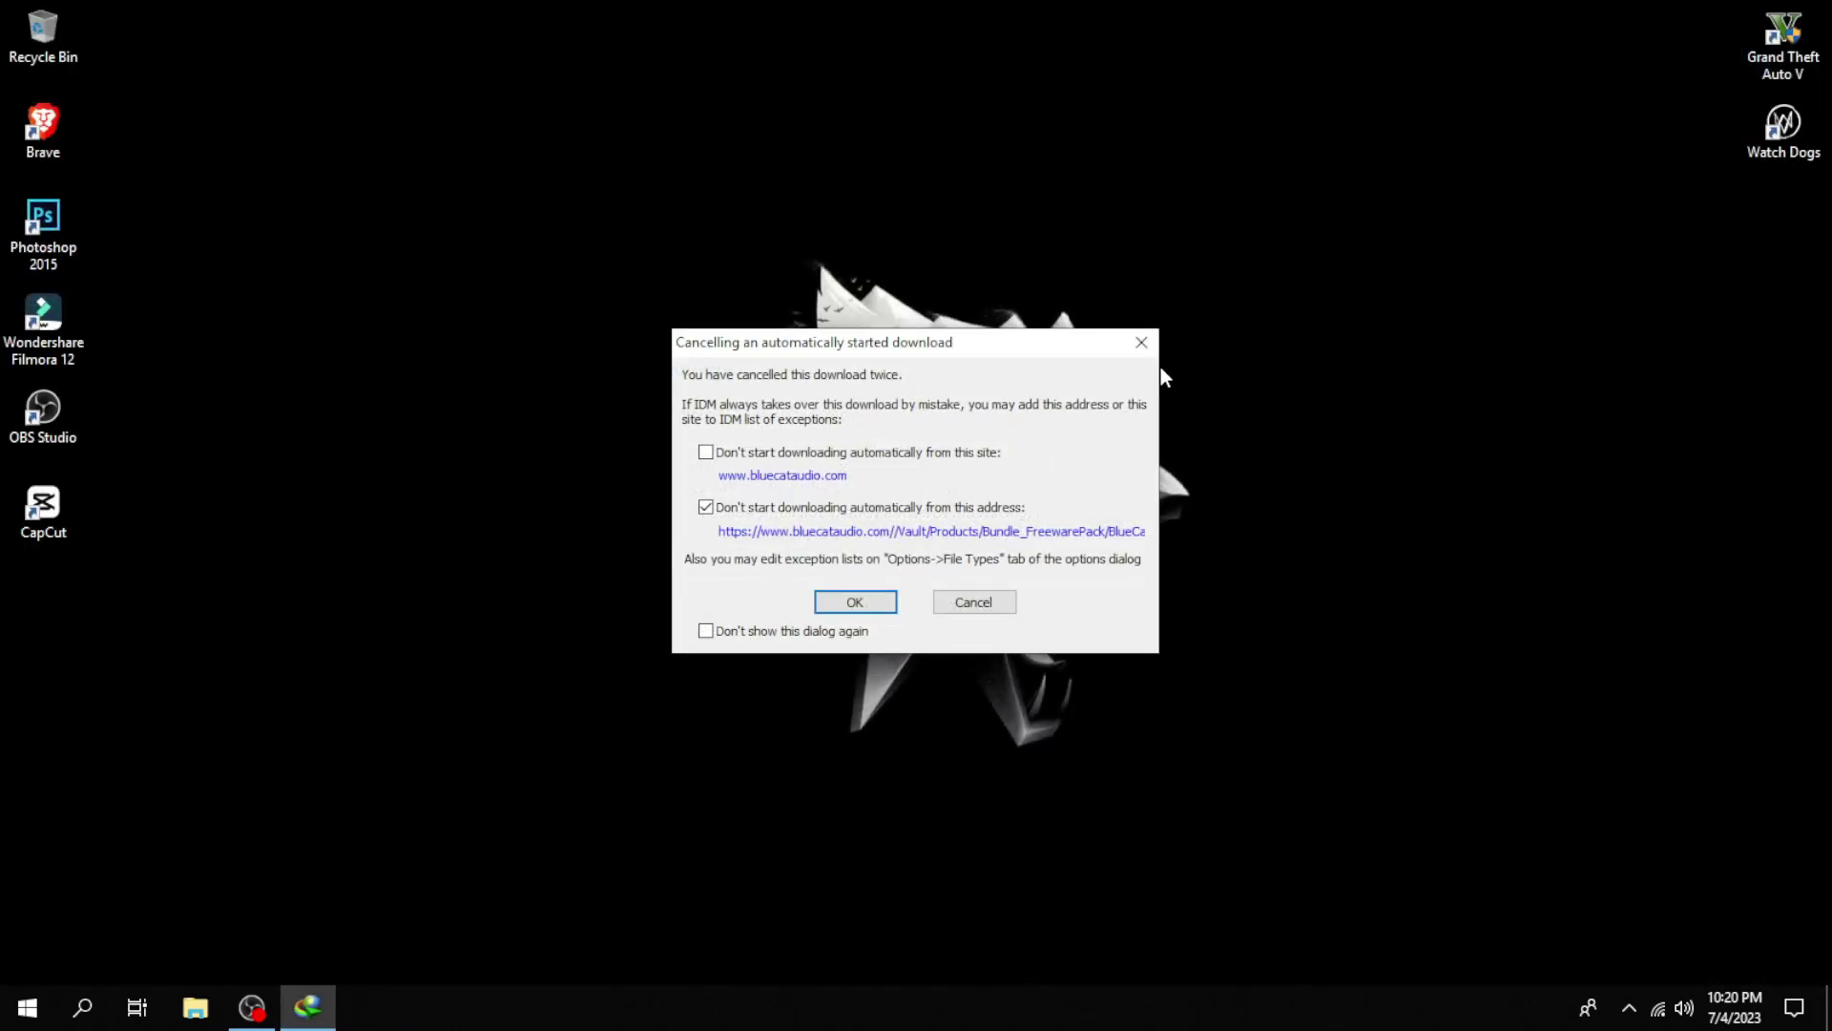
pyautogui.click(1141, 342)
pyautogui.rightClick(1302, 293)
pyautogui.click(1388, 365)
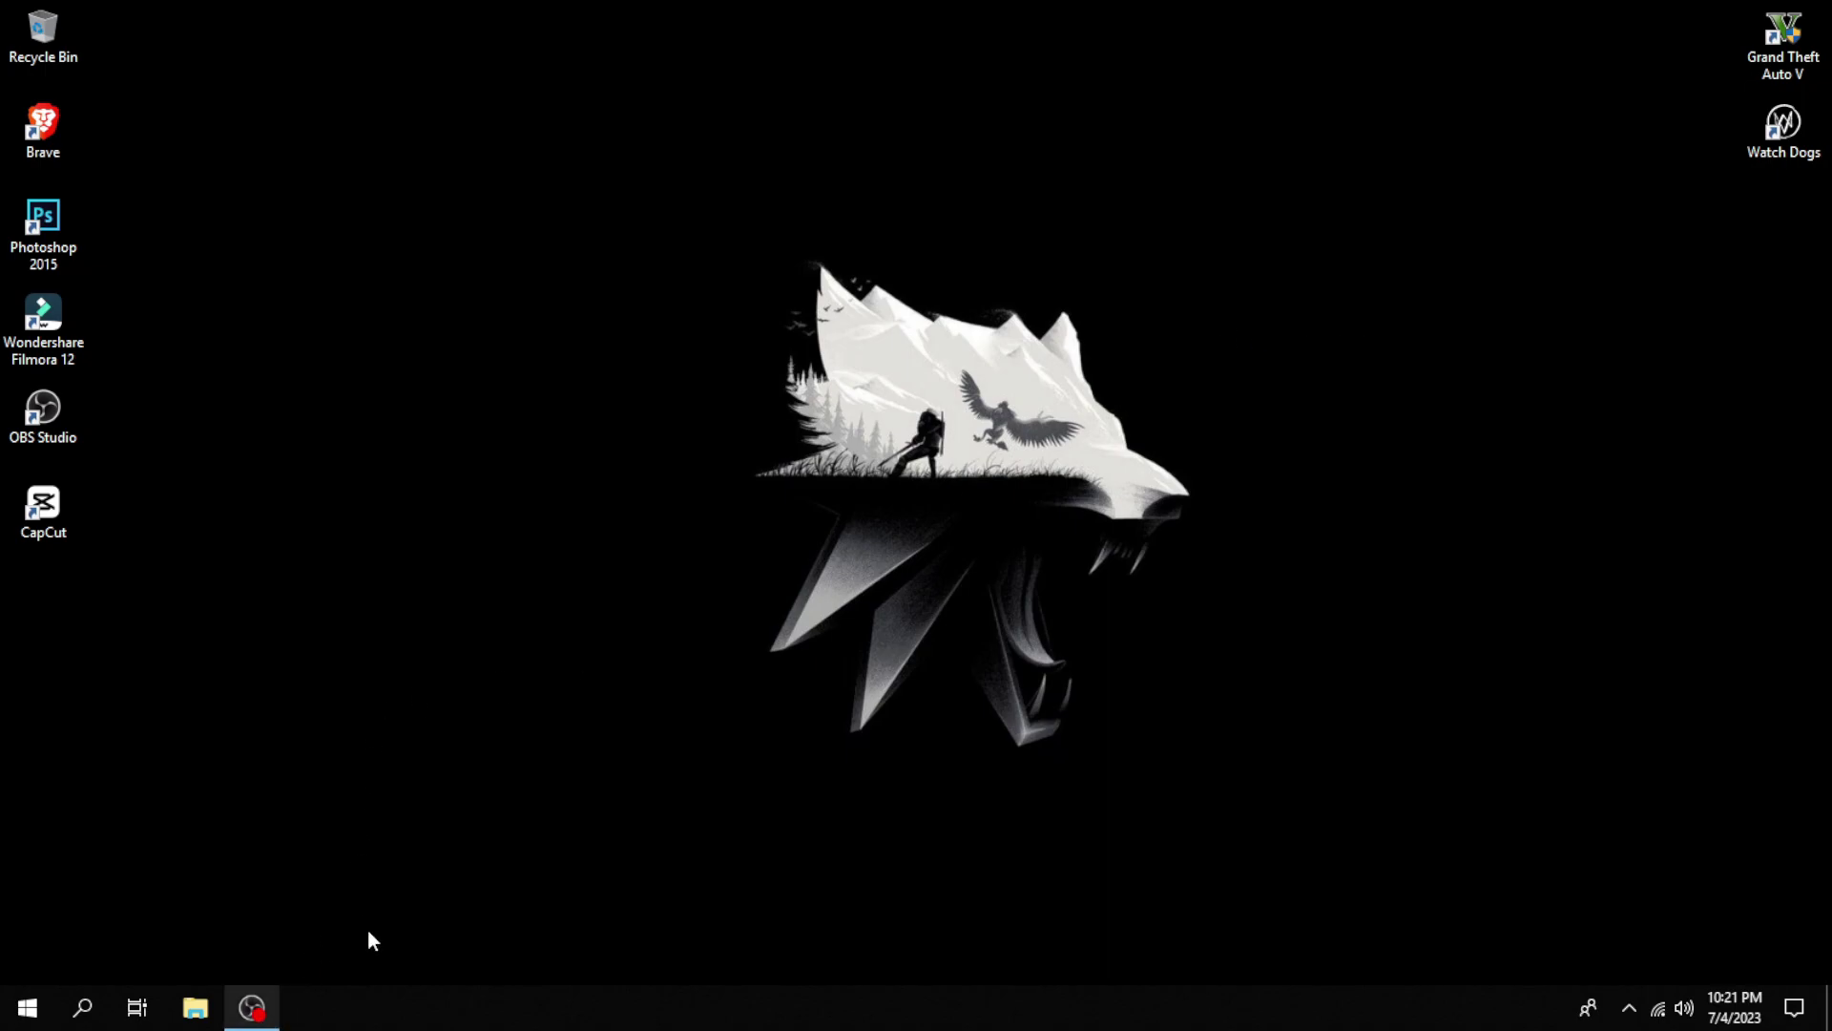
pyautogui.rightClick(1468, 329)
pyautogui.click(1592, 181)
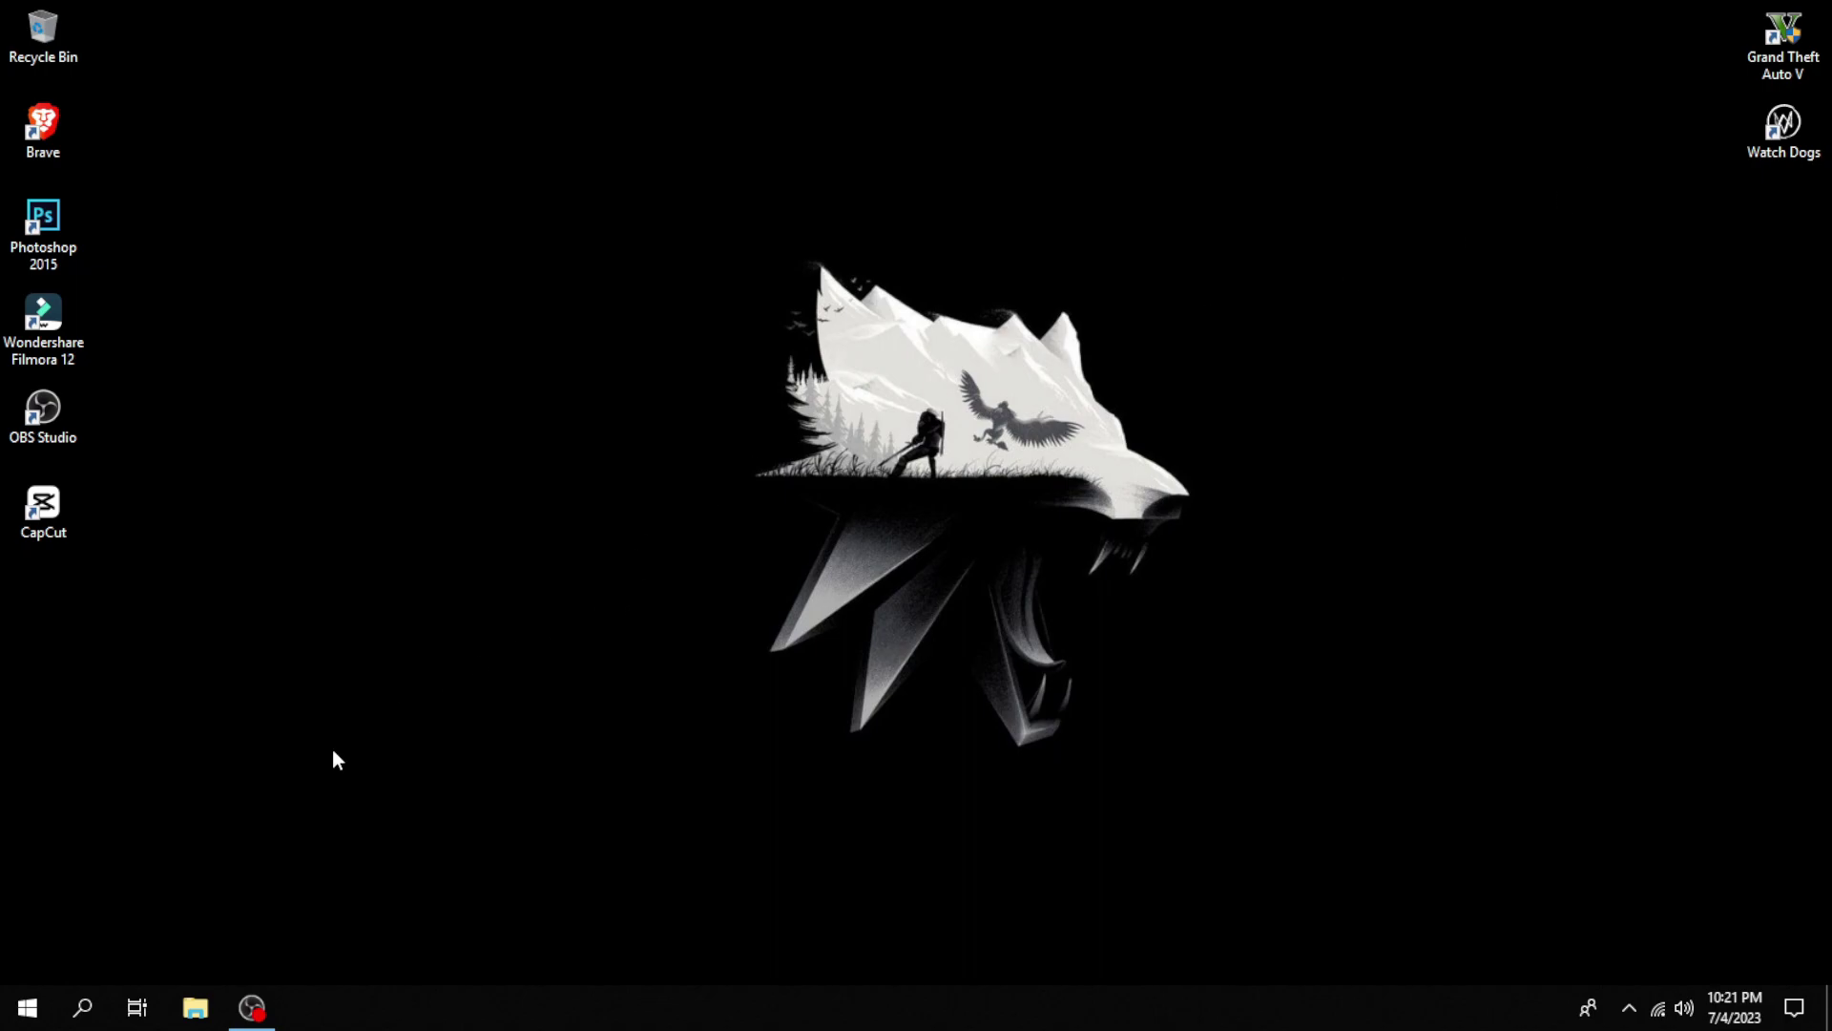
pyautogui.click(252, 1007)
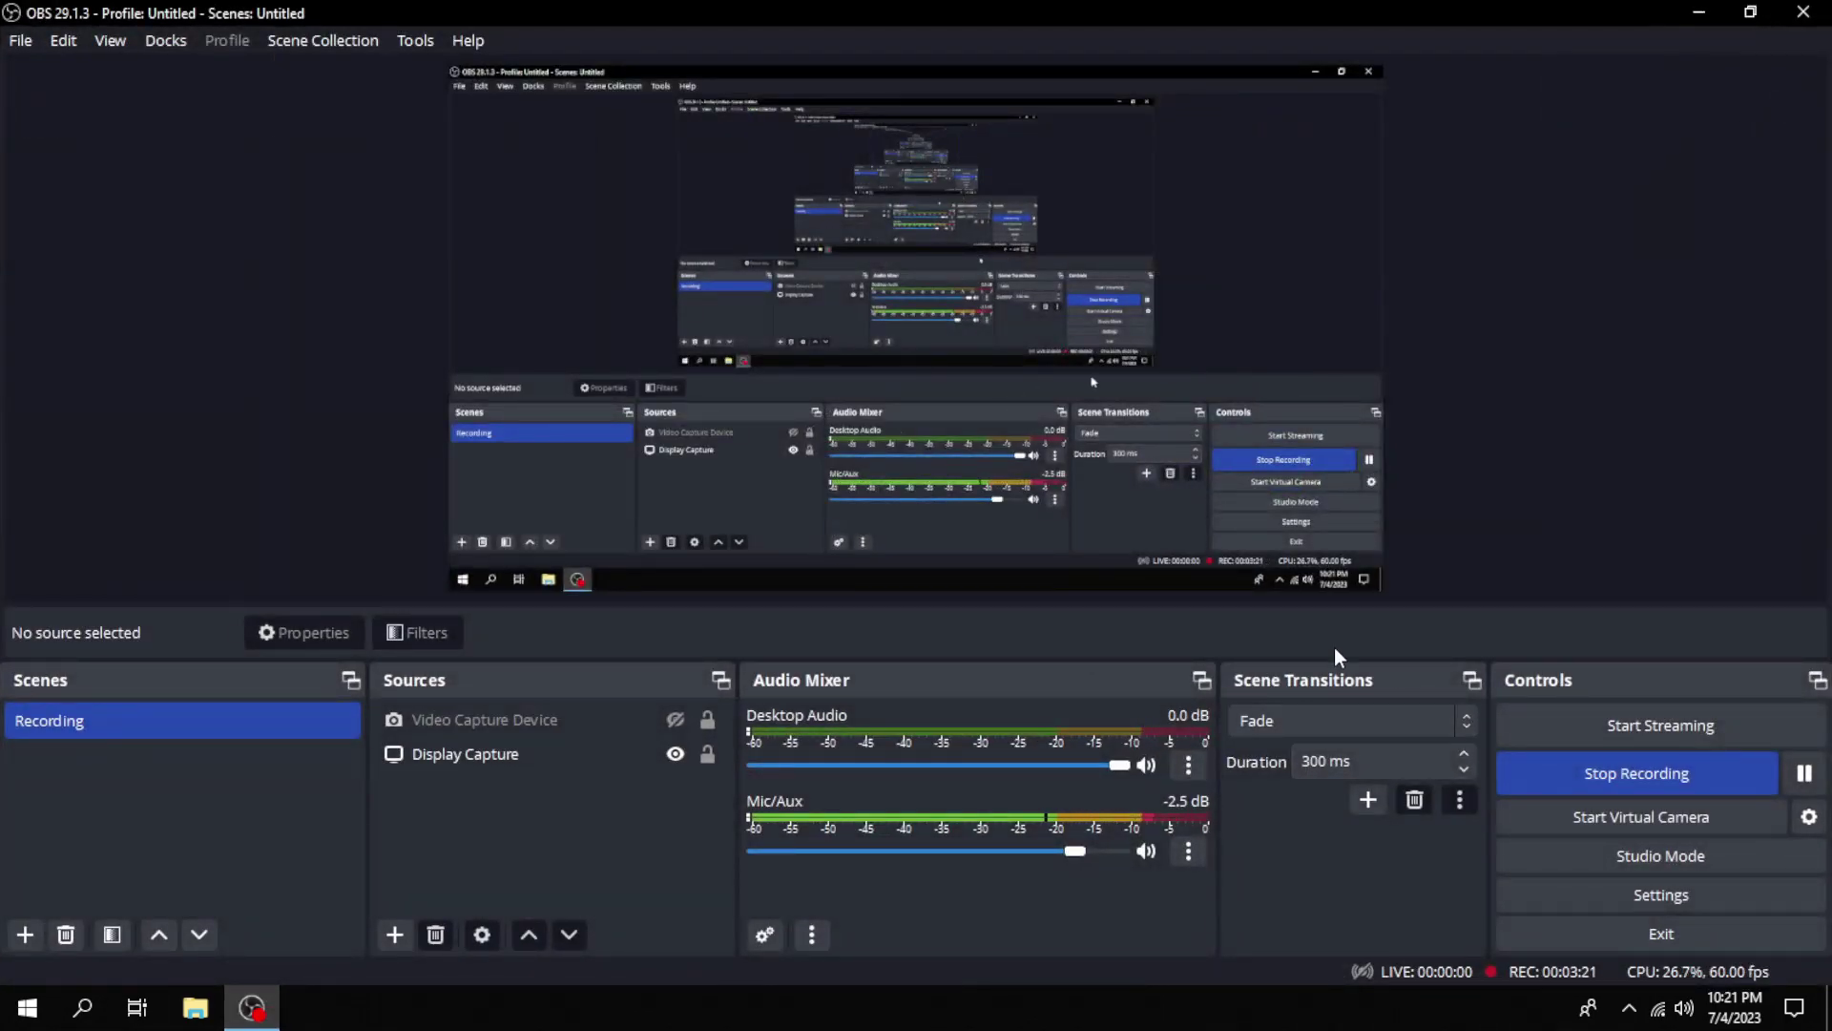
pyautogui.click(1698, 12)
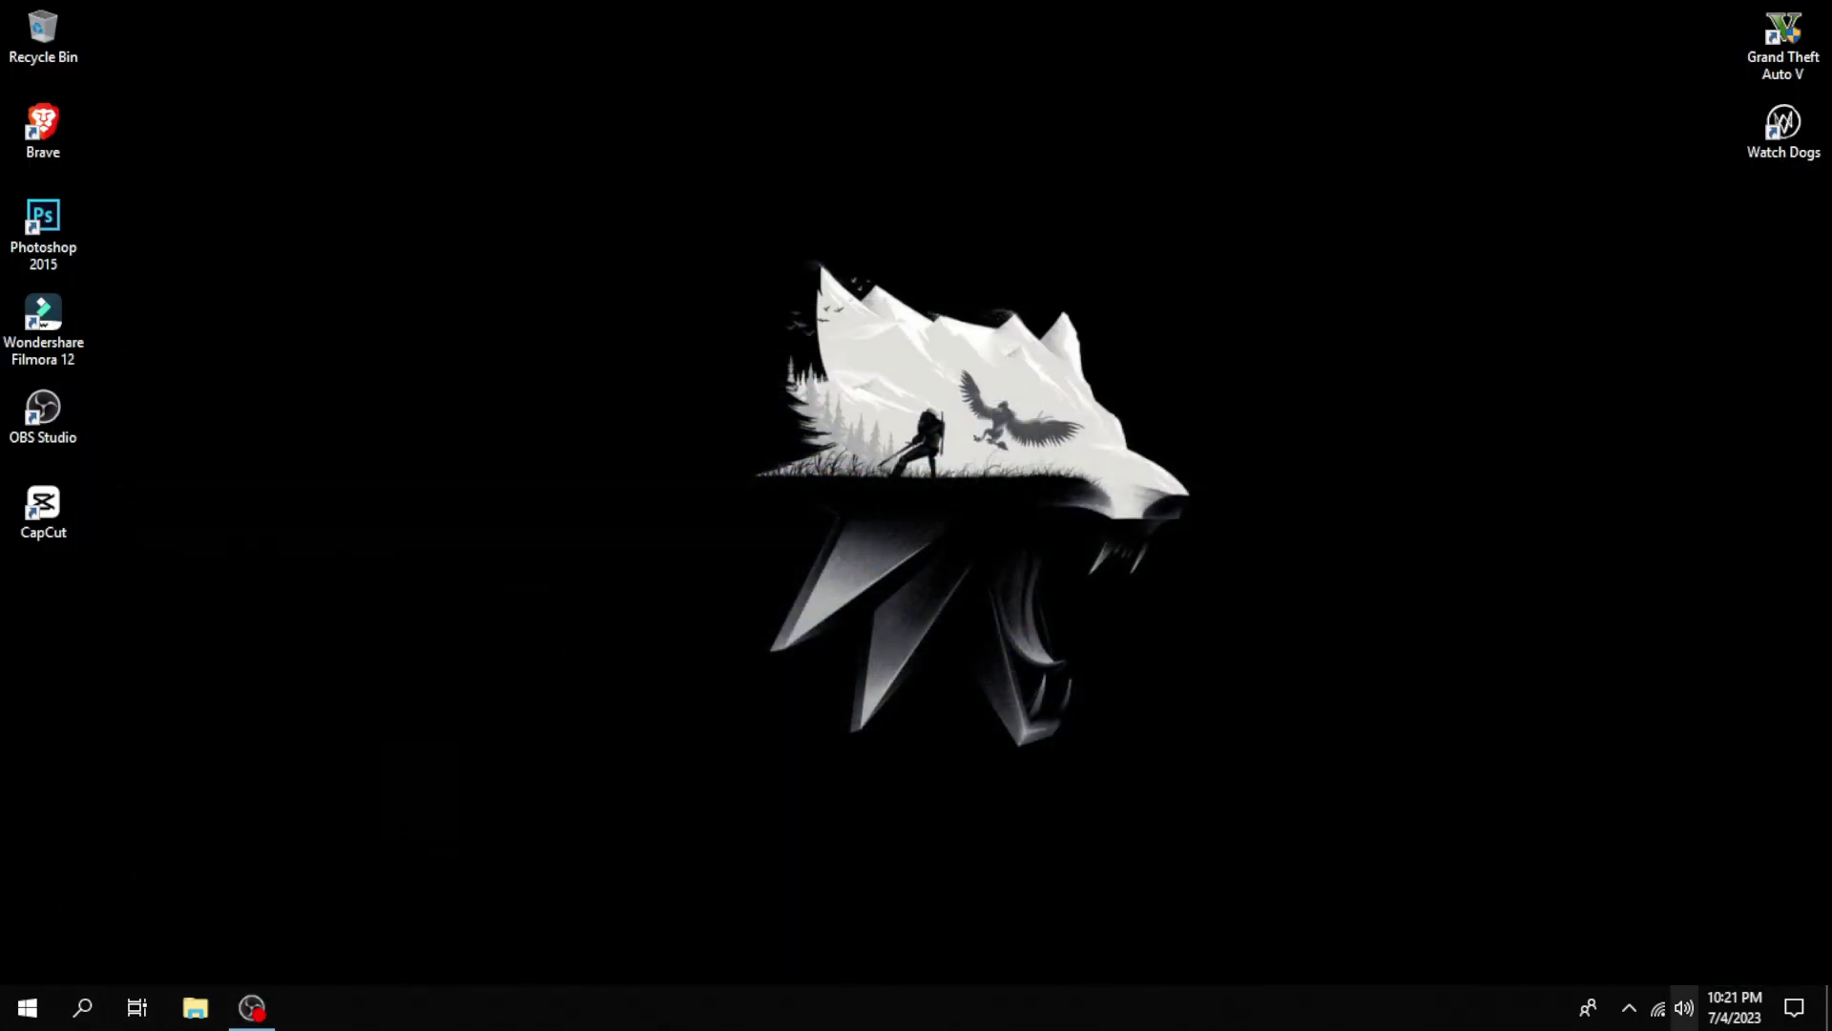
pyautogui.rightClick(1684, 1006)
pyautogui.click(1611, 959)
pyautogui.click(504, 75)
# Step: Search Control Panel for "sound", open the Sound settings, and close the Control Panel window
pyautogui.click(27, 1007)
pyautogui.write('control')
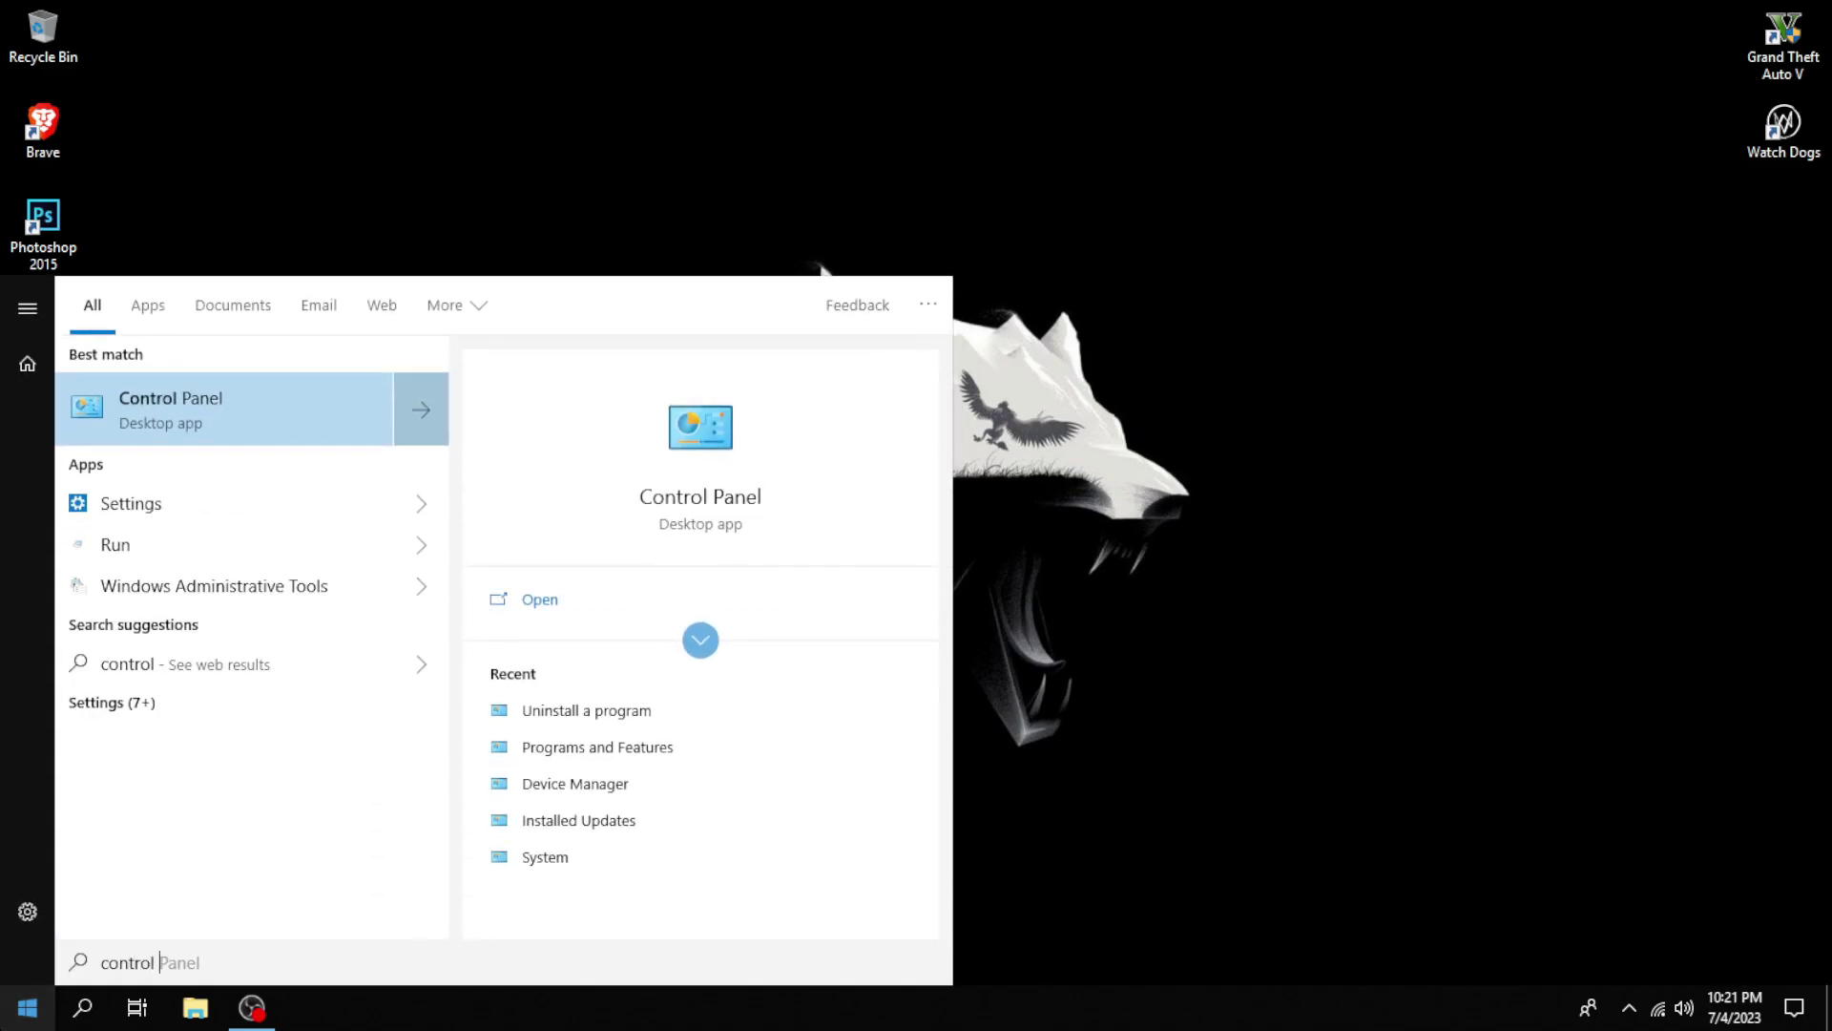
pyautogui.press('Return')
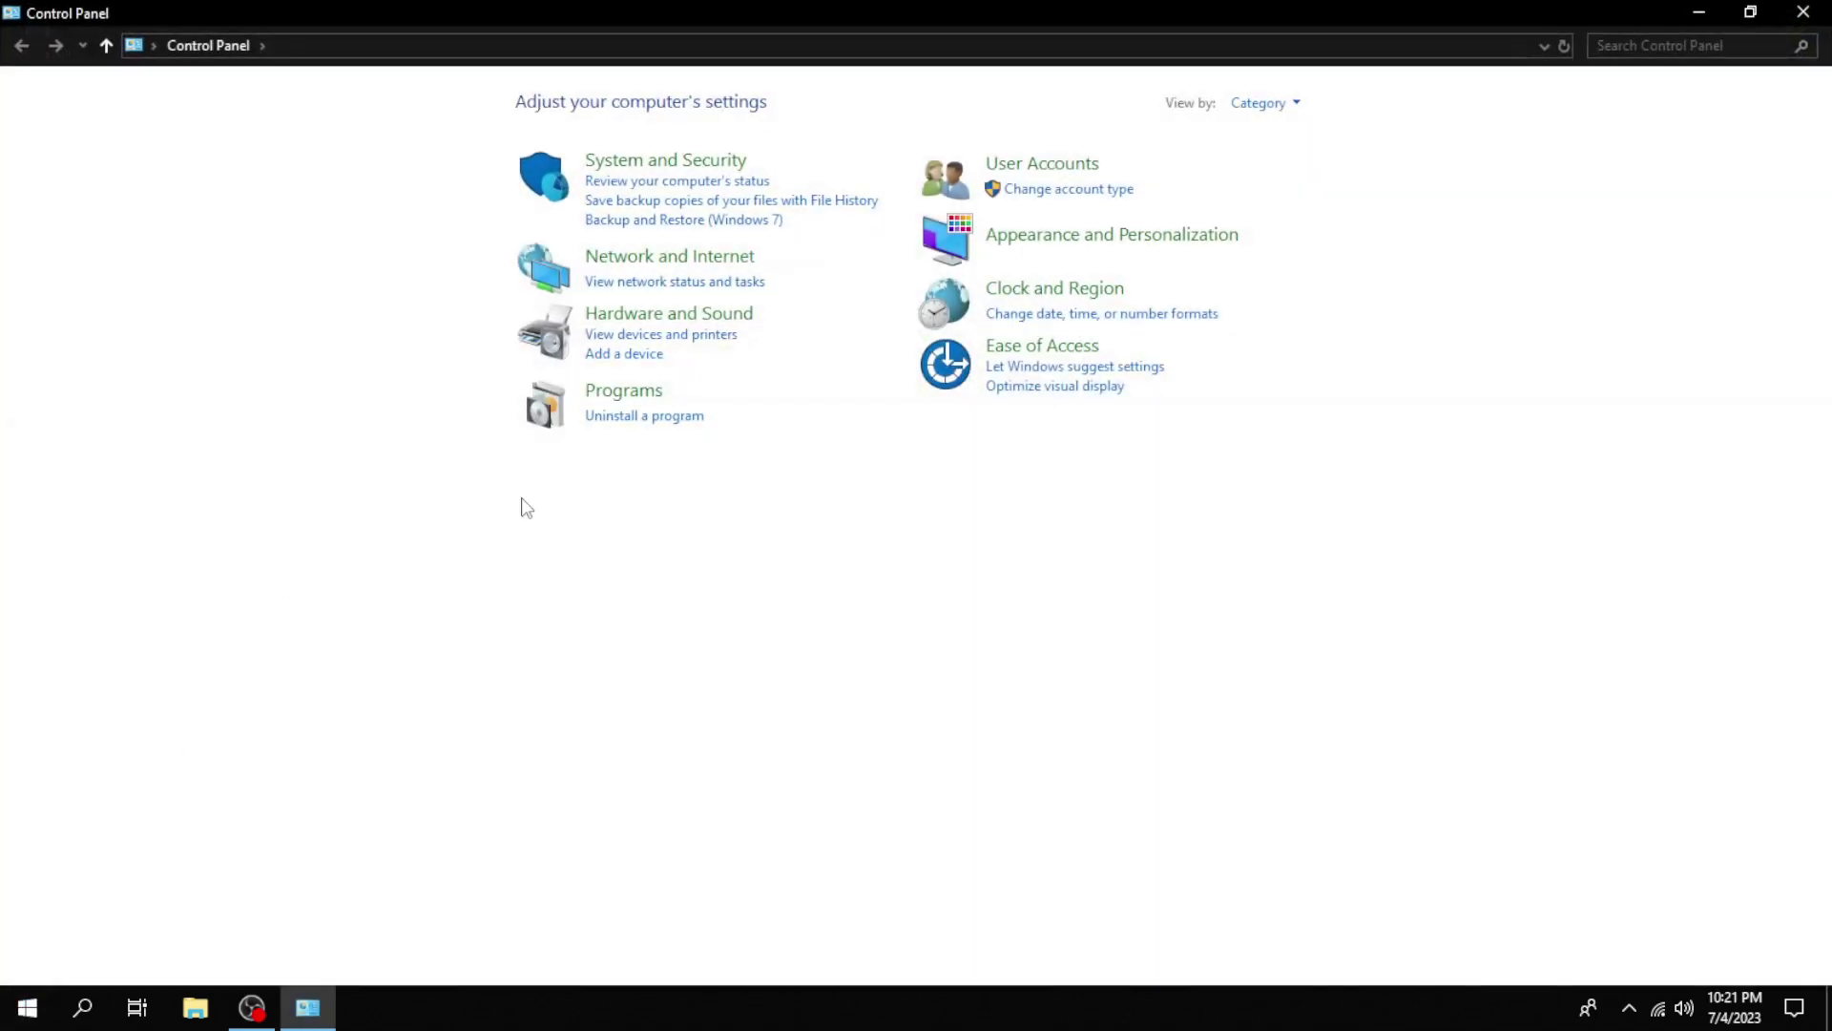
pyautogui.click(1648, 50)
pyautogui.write('sound')
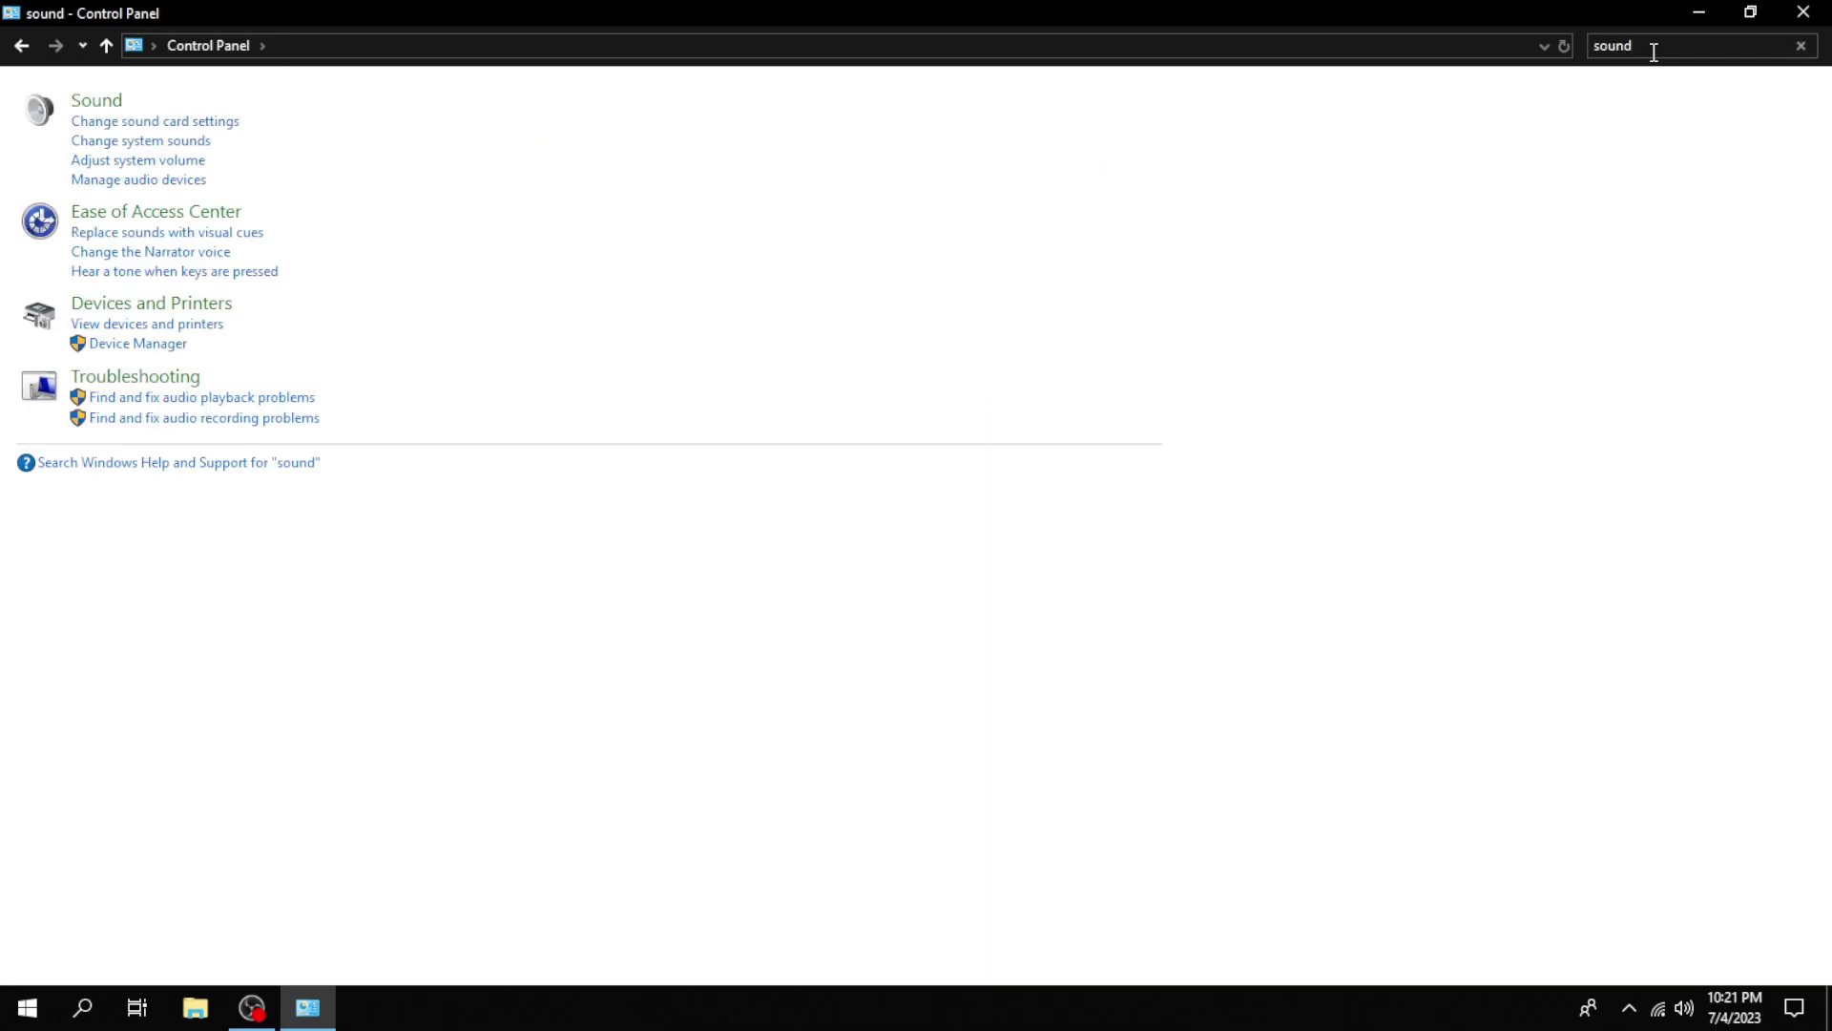
pyautogui.click(497, 136)
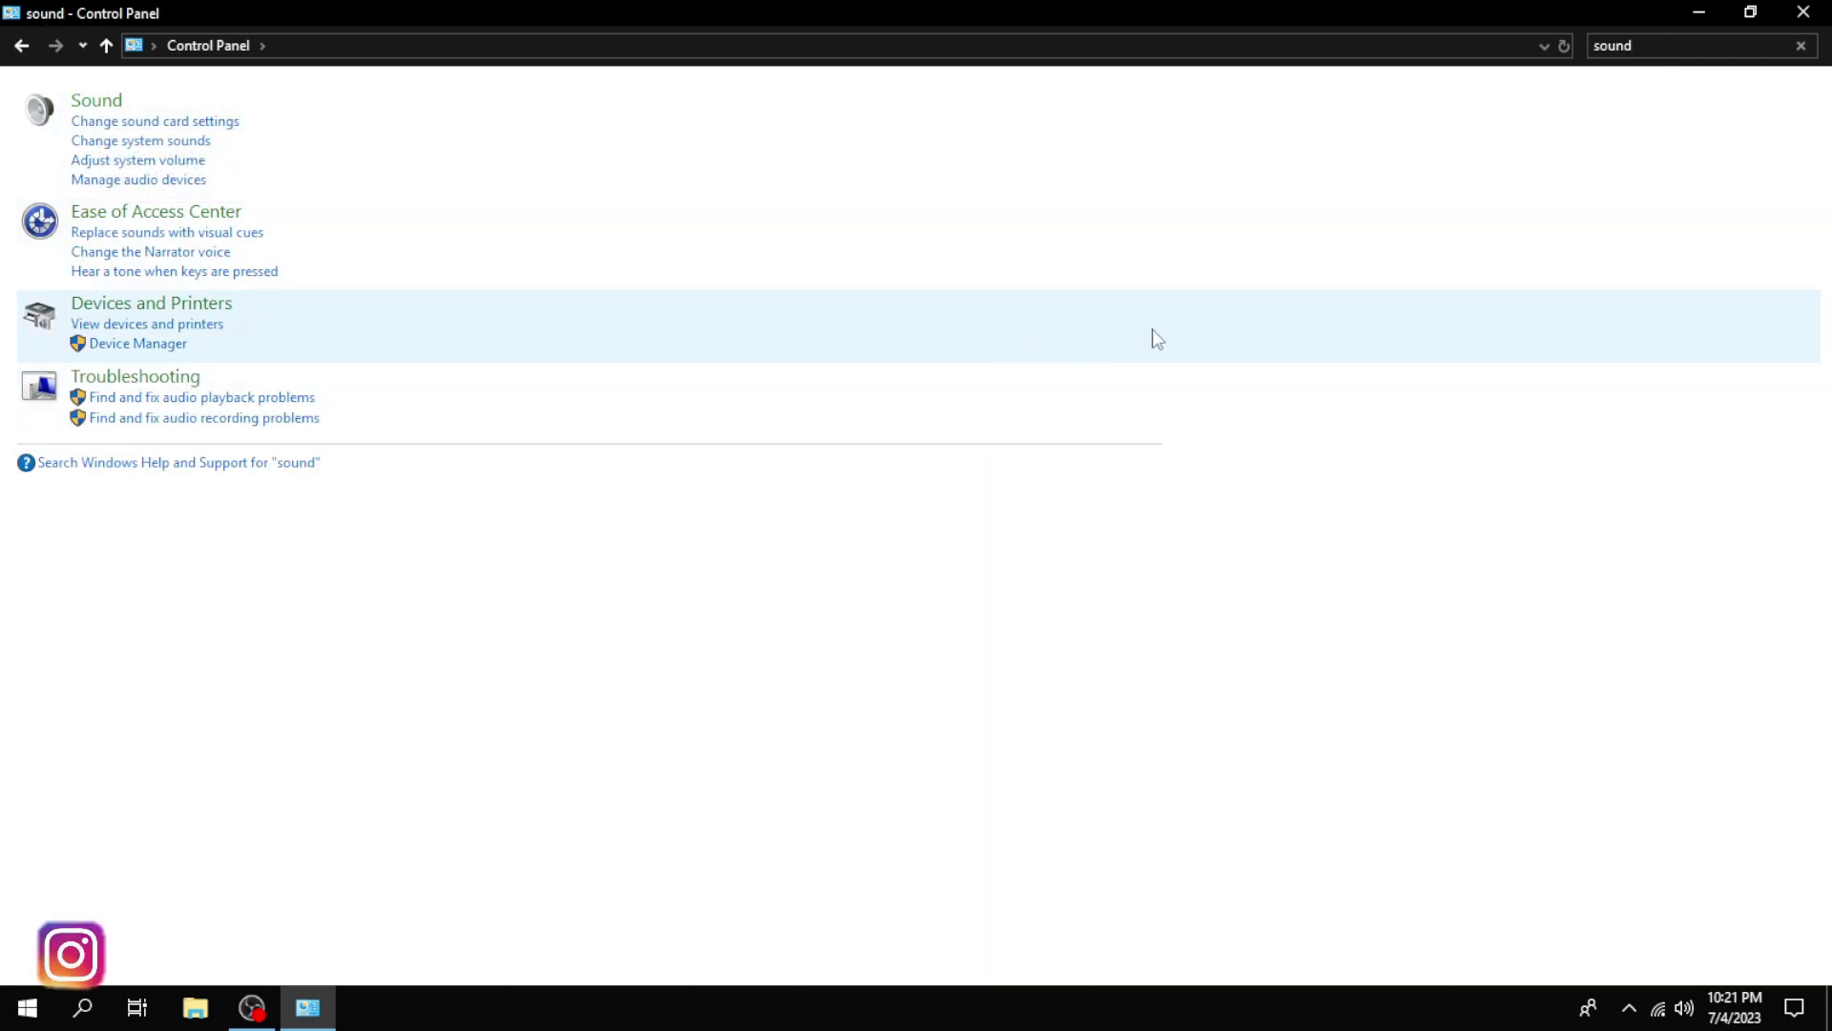
pyautogui.click(1803, 11)
pyautogui.moveTo(351, 117); pyautogui.dragTo(432, 117)
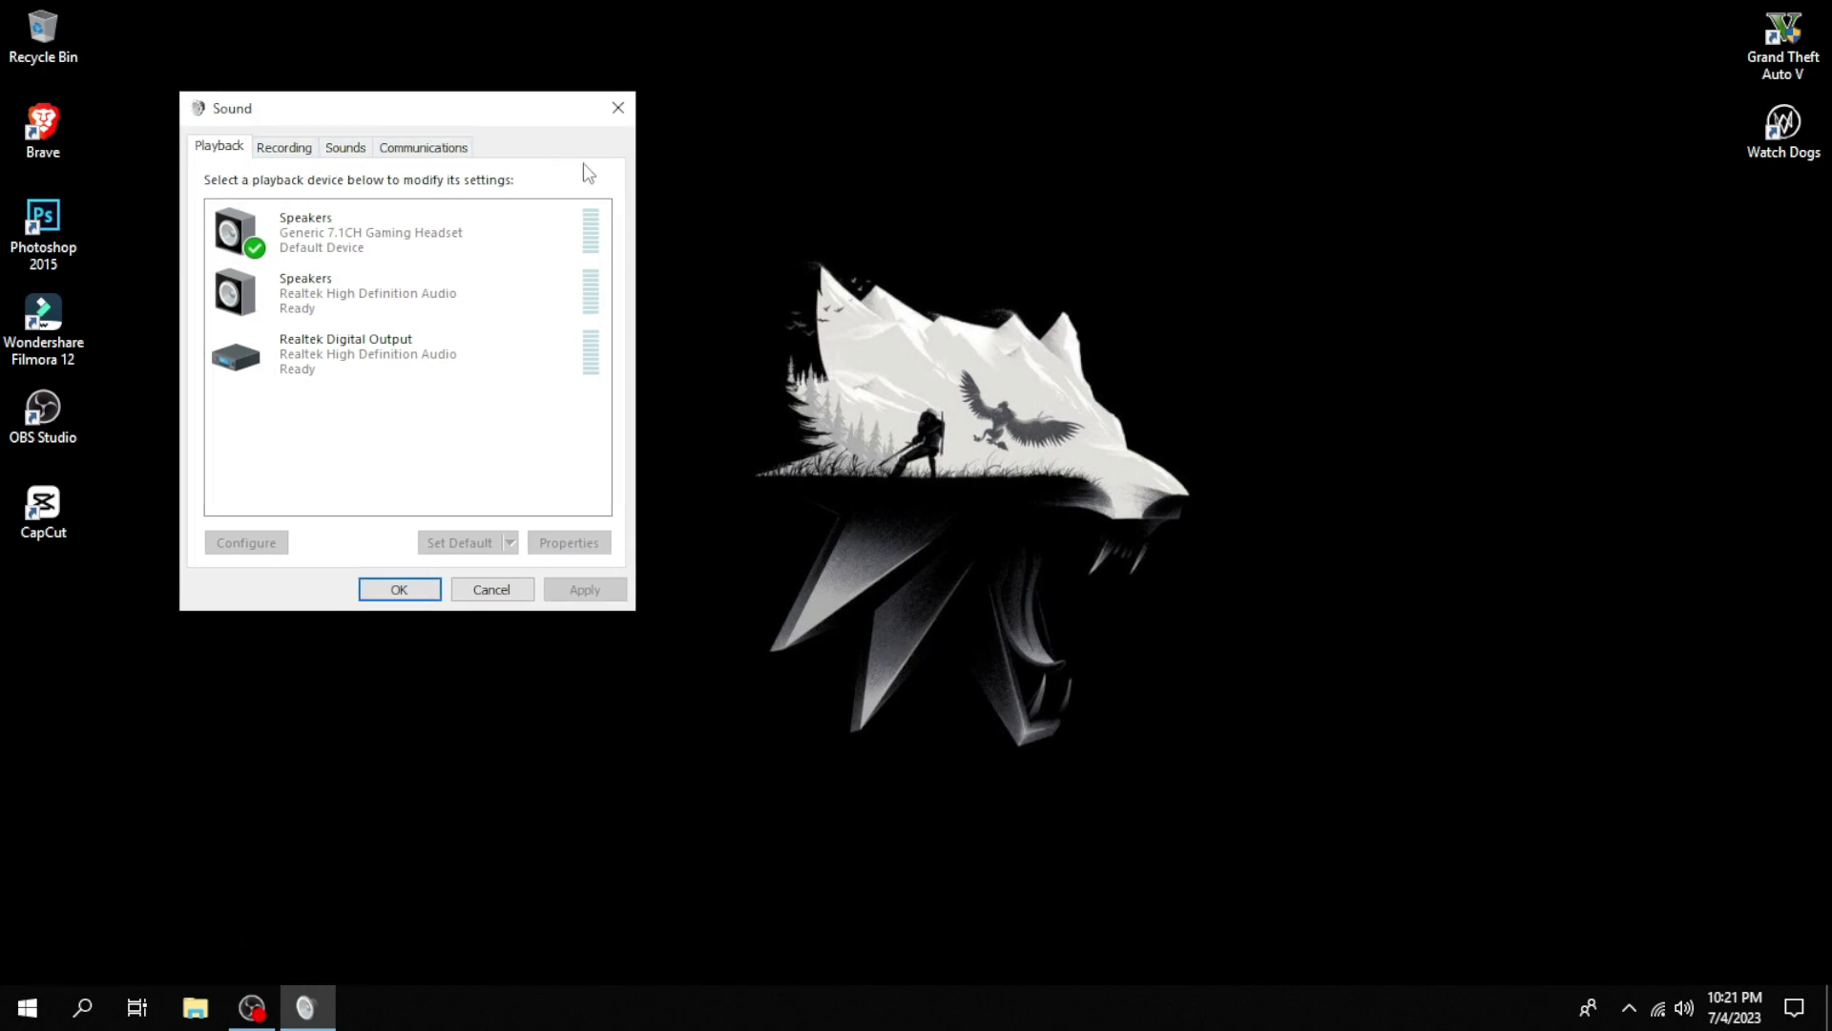
# Step: Open the properties of the Realtek High Definition Audio recording microphone and examine its volume and boost levels
pyautogui.click(287, 153)
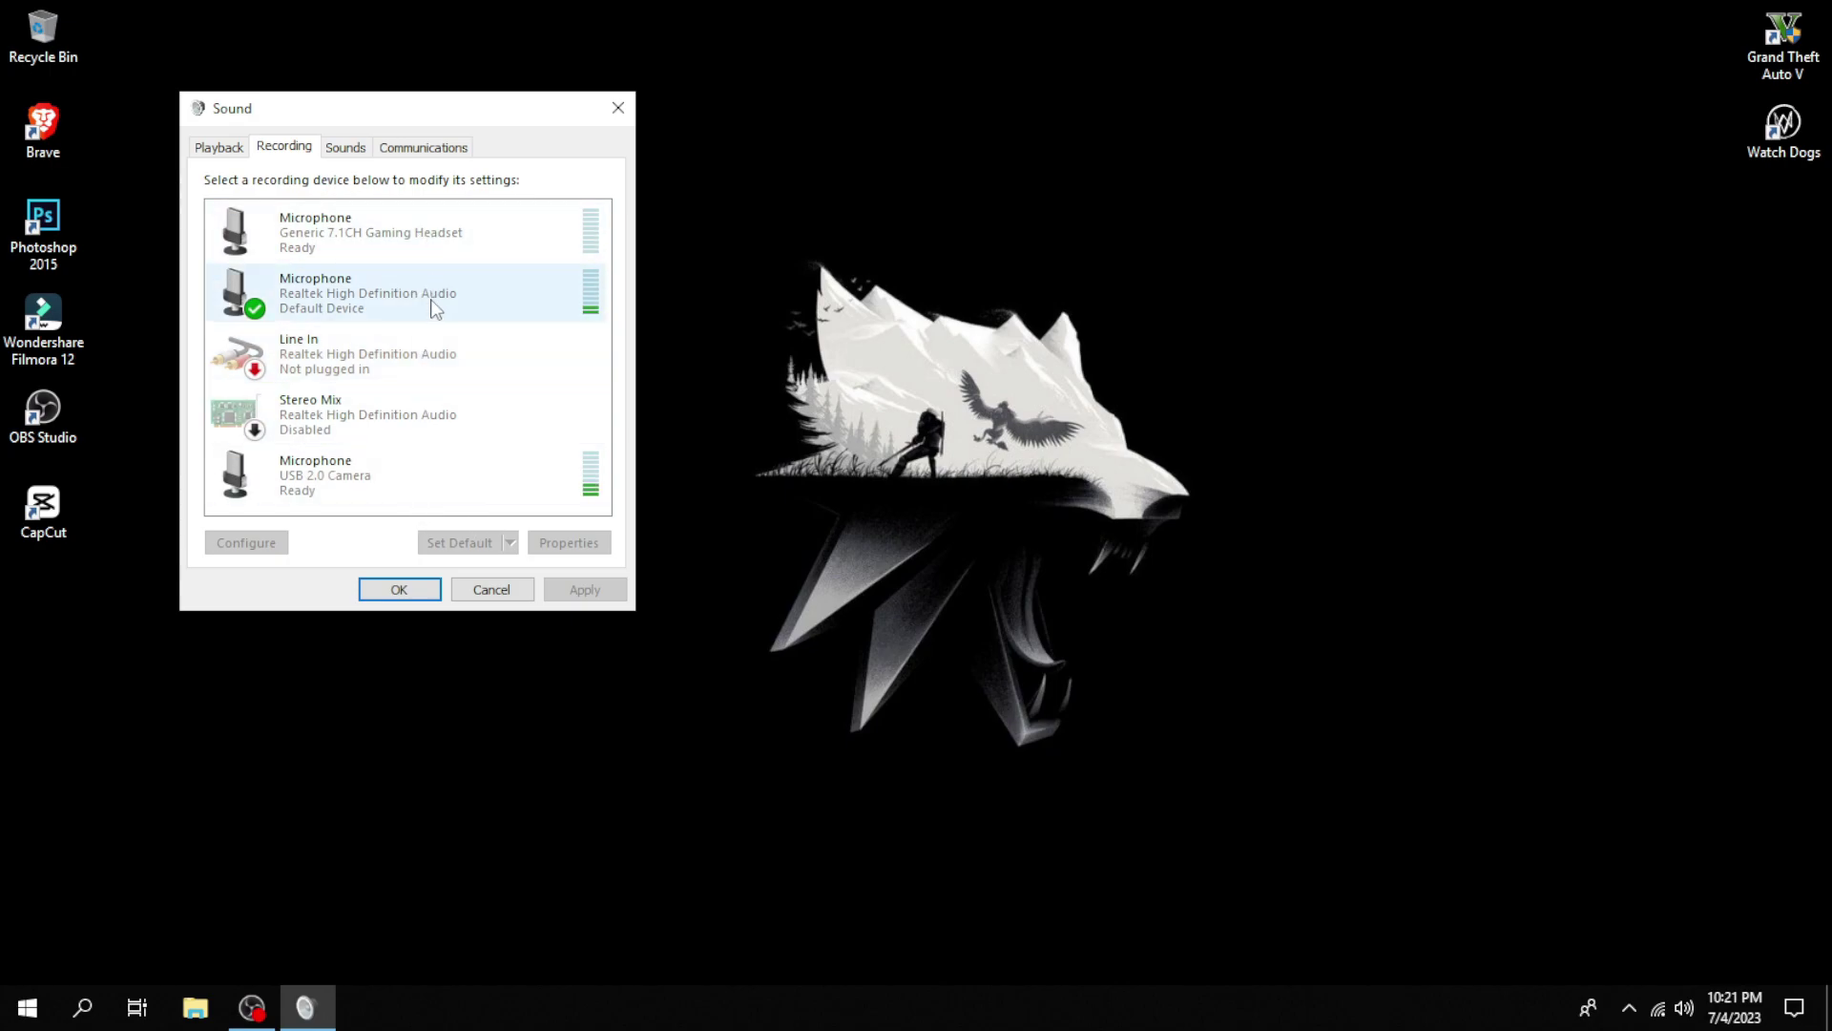
pyautogui.click(339, 297)
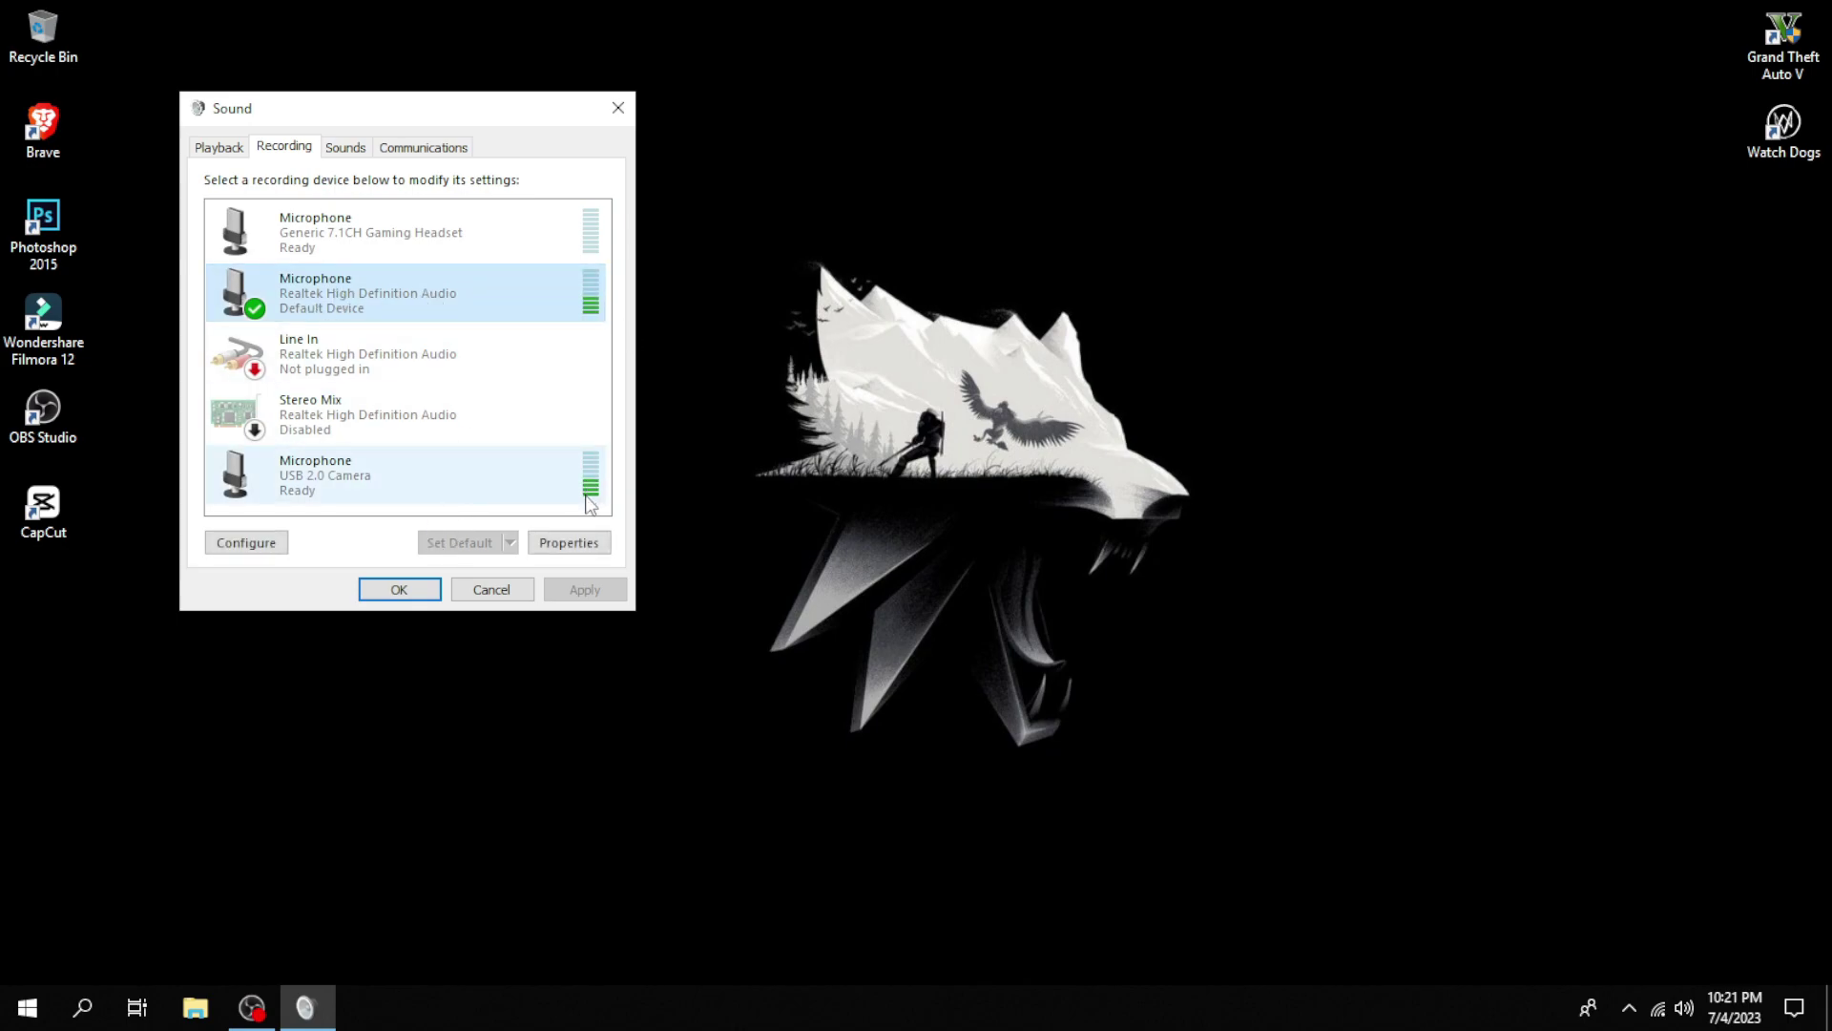
pyautogui.click(589, 540)
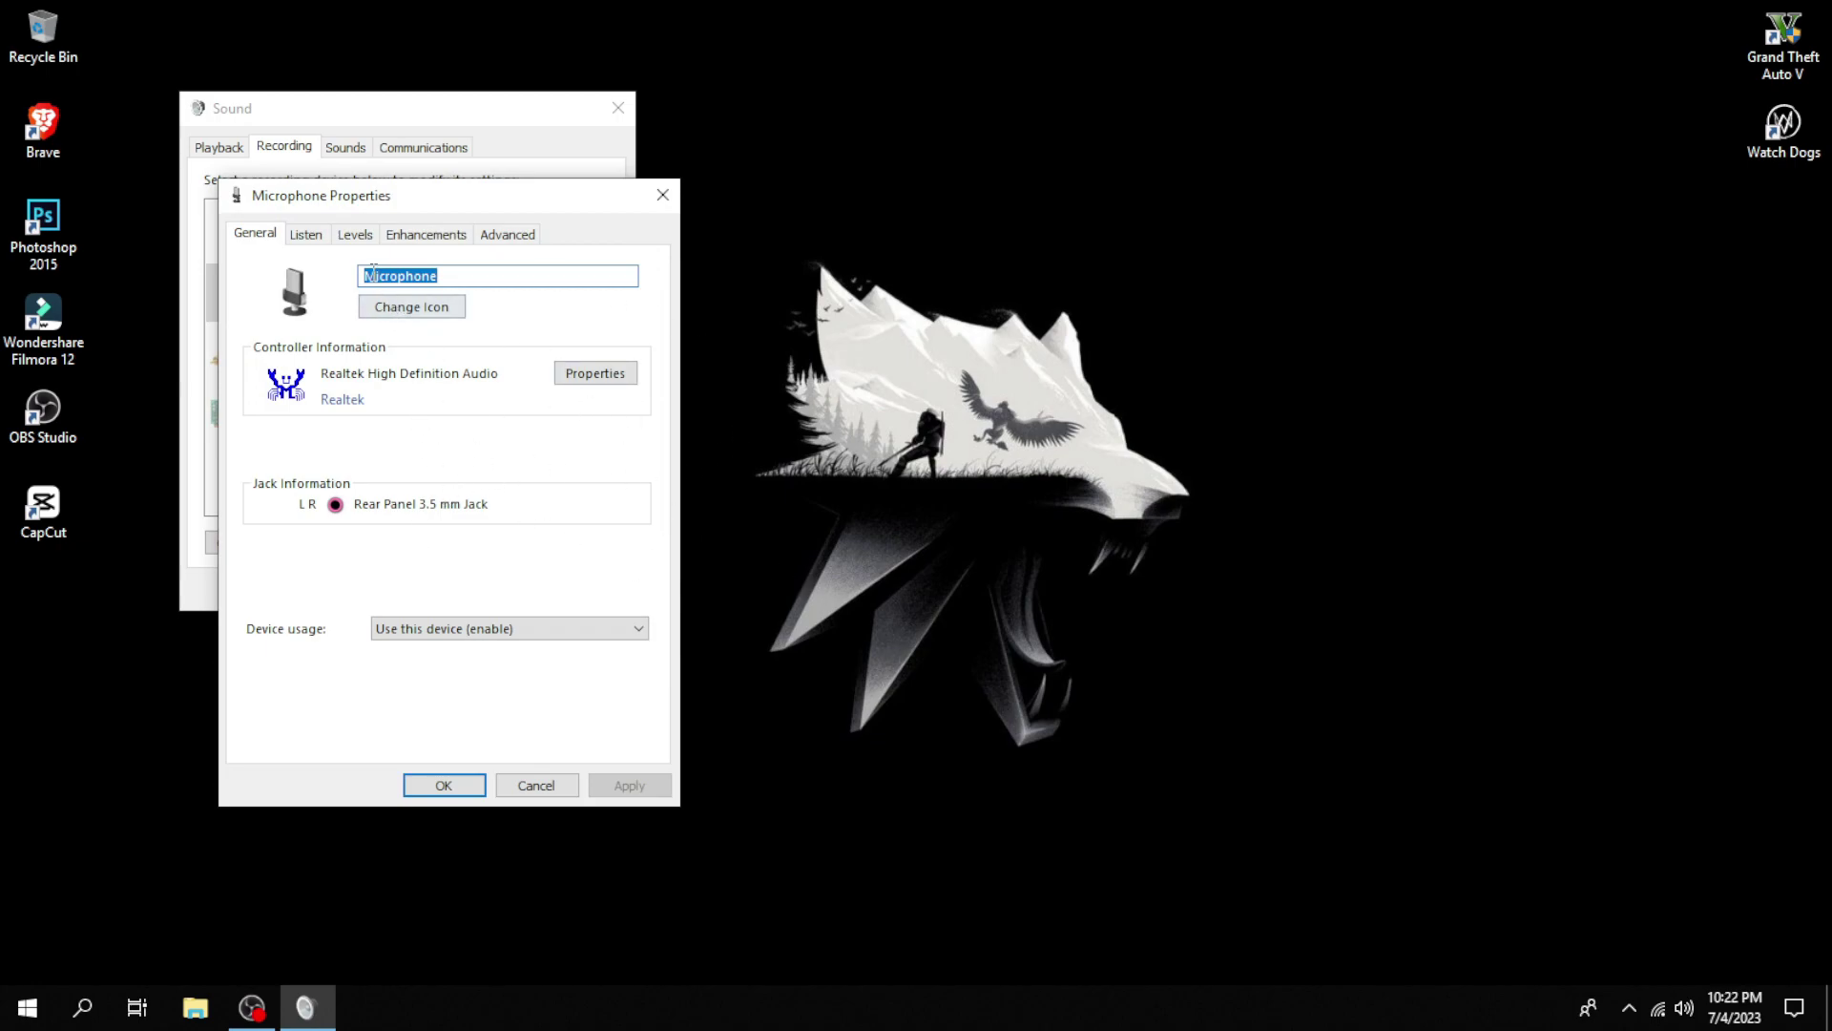
pyautogui.click(355, 234)
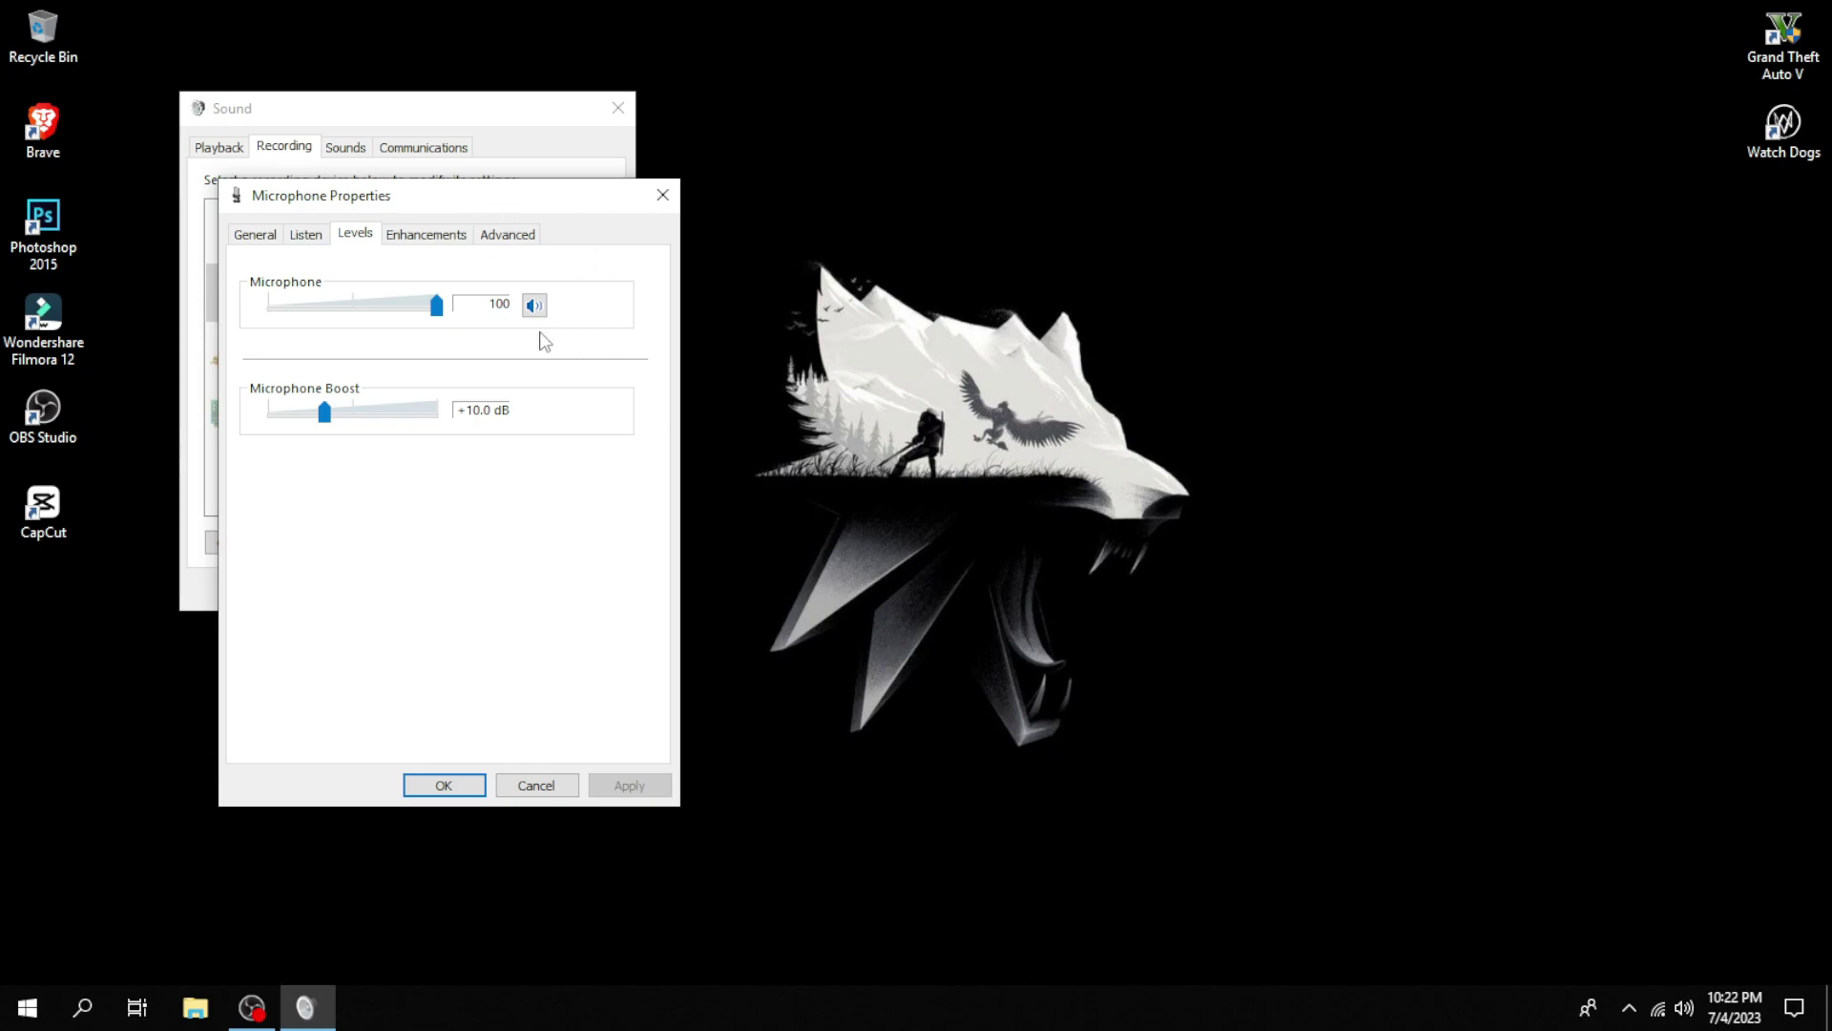
# Step: Review the microphone's enhancements and default format options, keeping 2 channel, 16 bit, 48000 Hz (DVD Quality), and close the sound dialogs
pyautogui.click(440, 238)
pyautogui.click(497, 239)
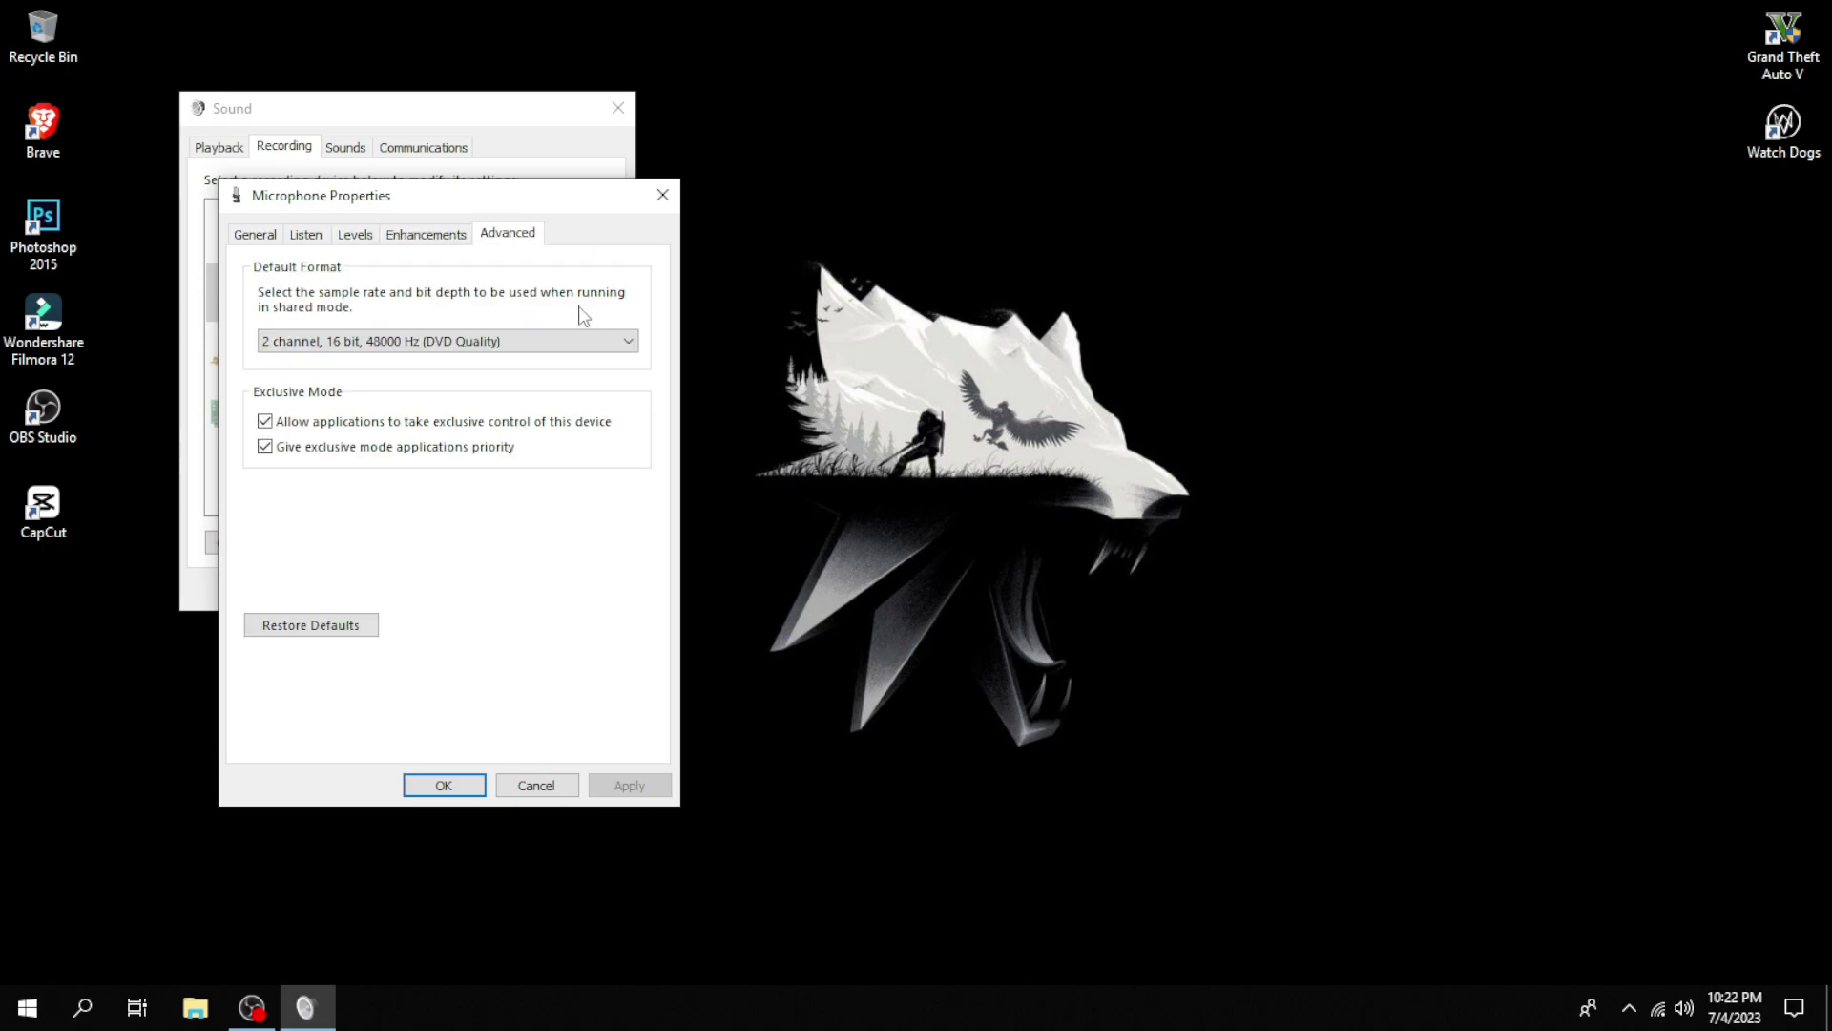
pyautogui.click(425, 345)
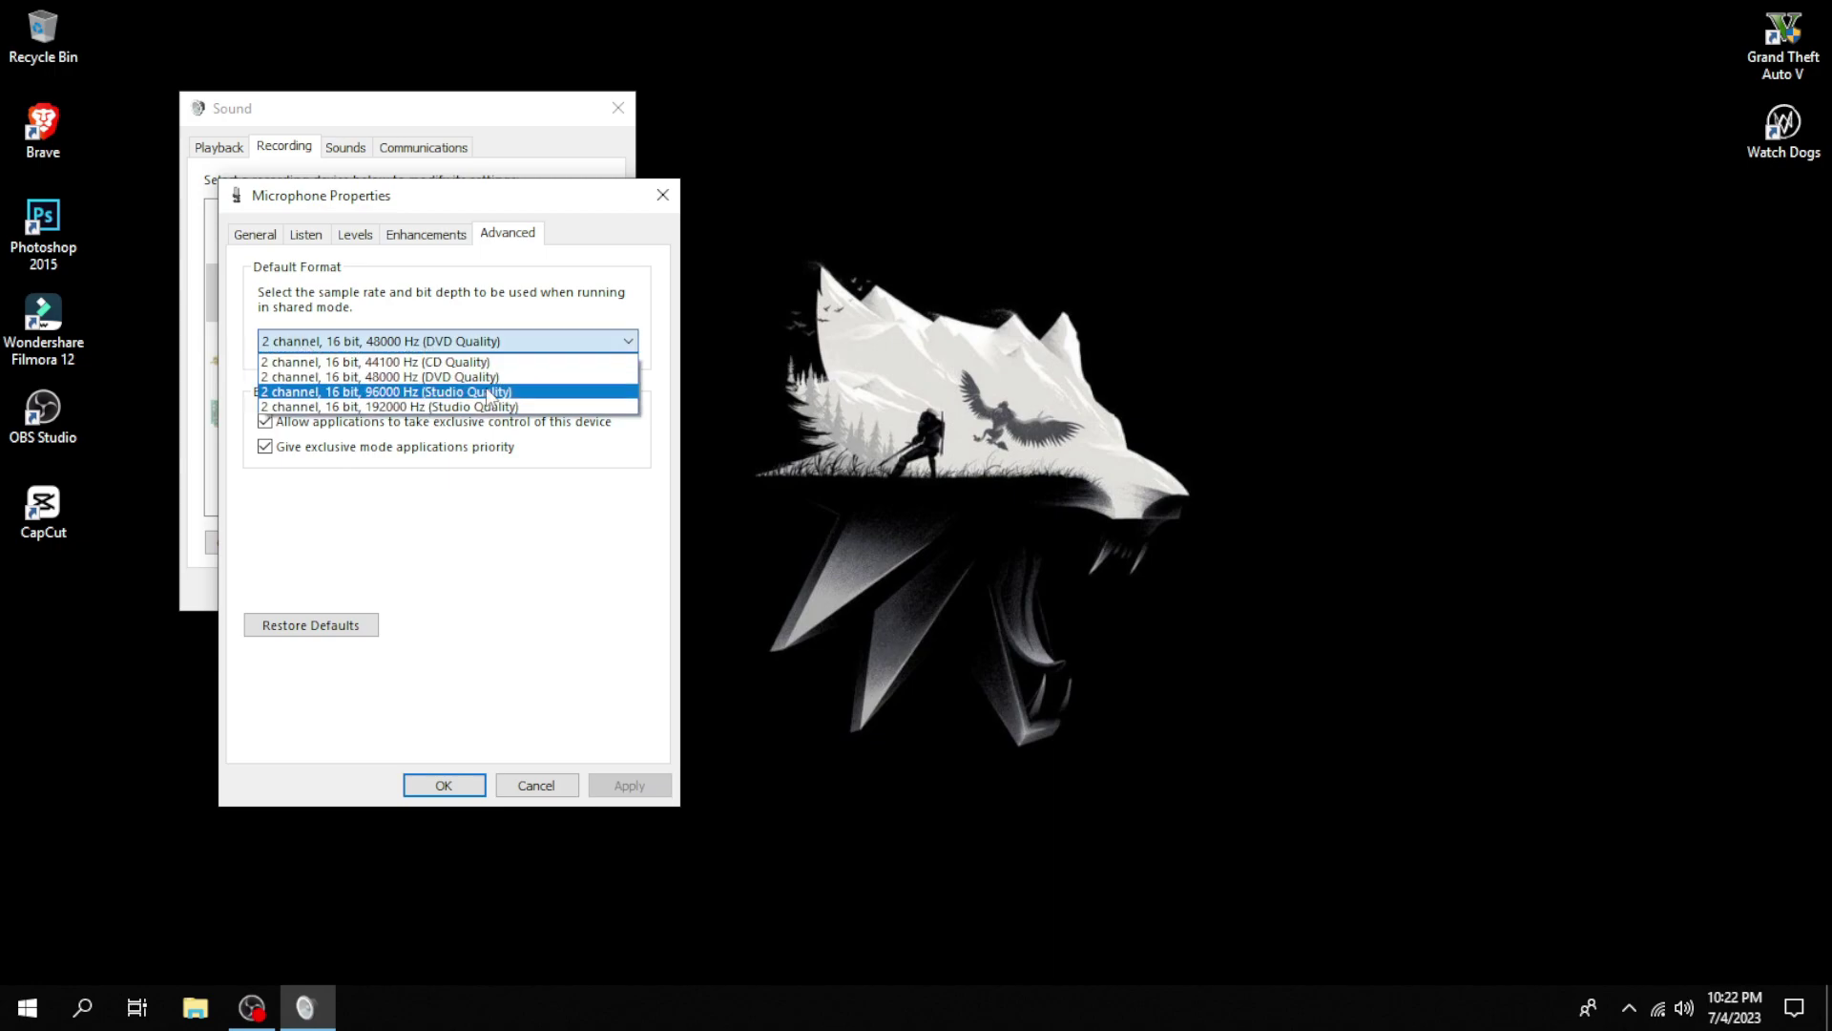
pyautogui.click(534, 334)
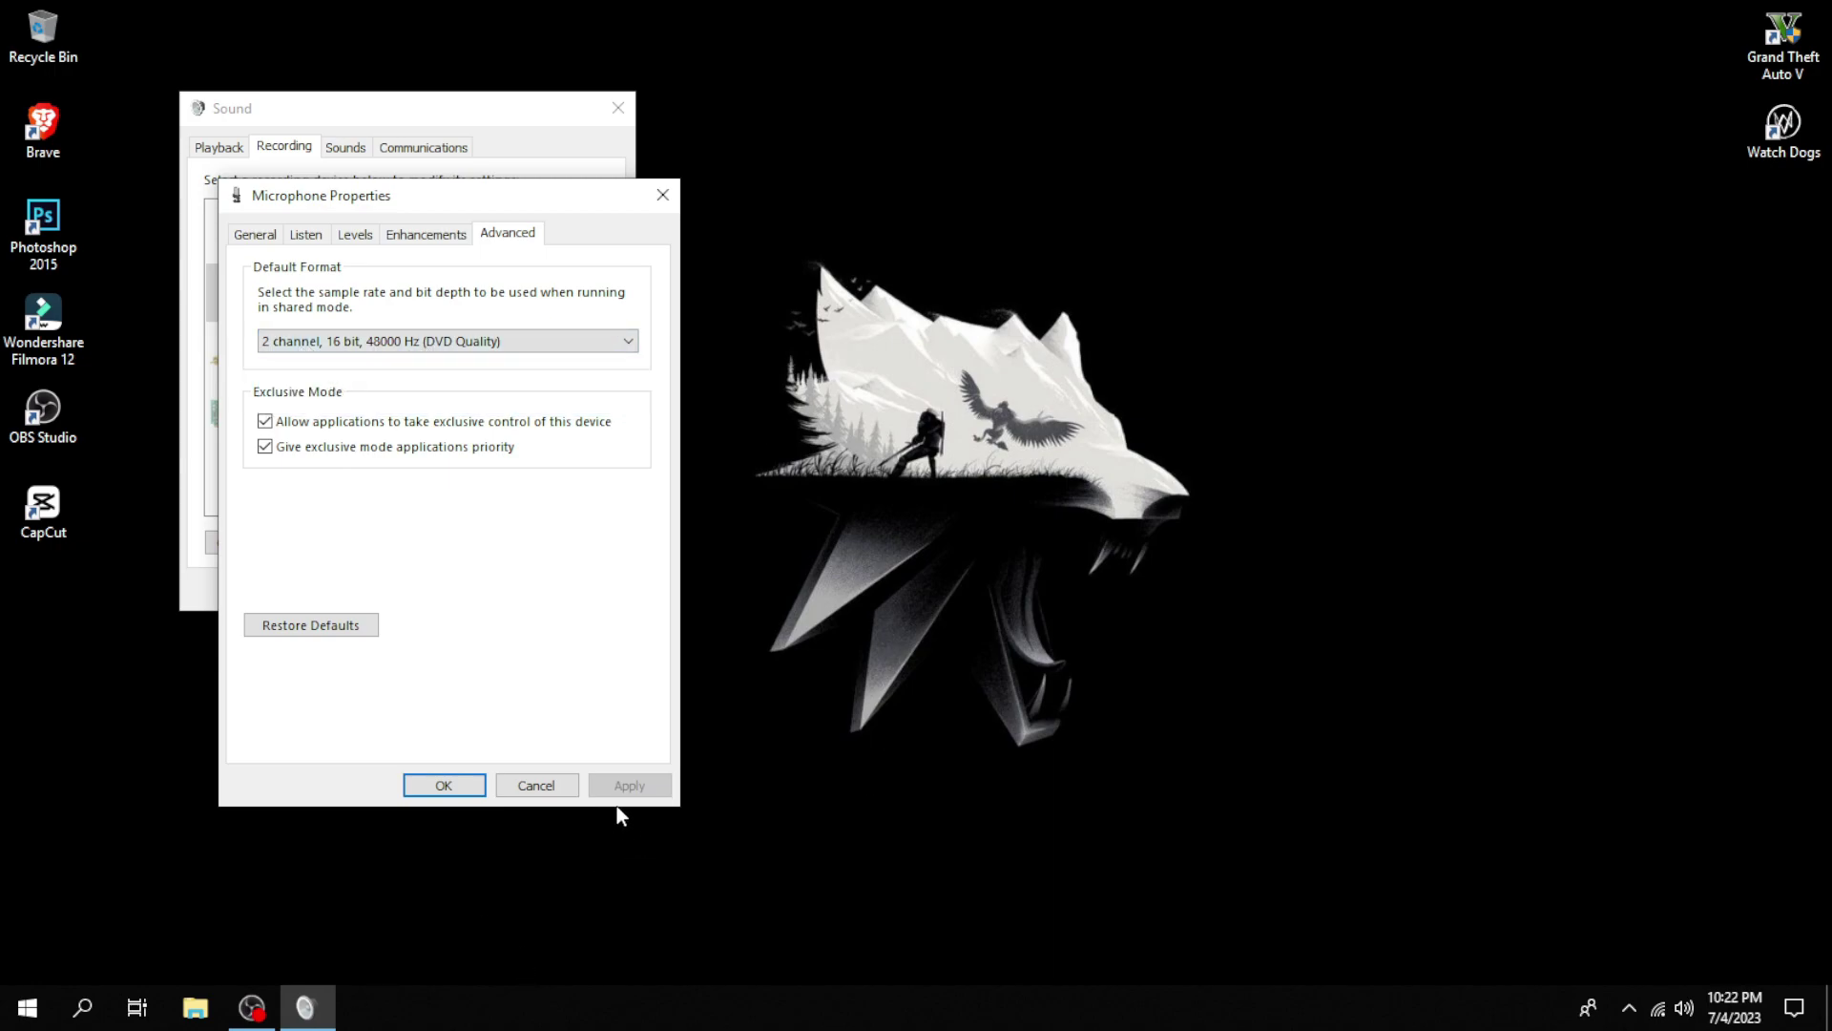
pyautogui.click(440, 784)
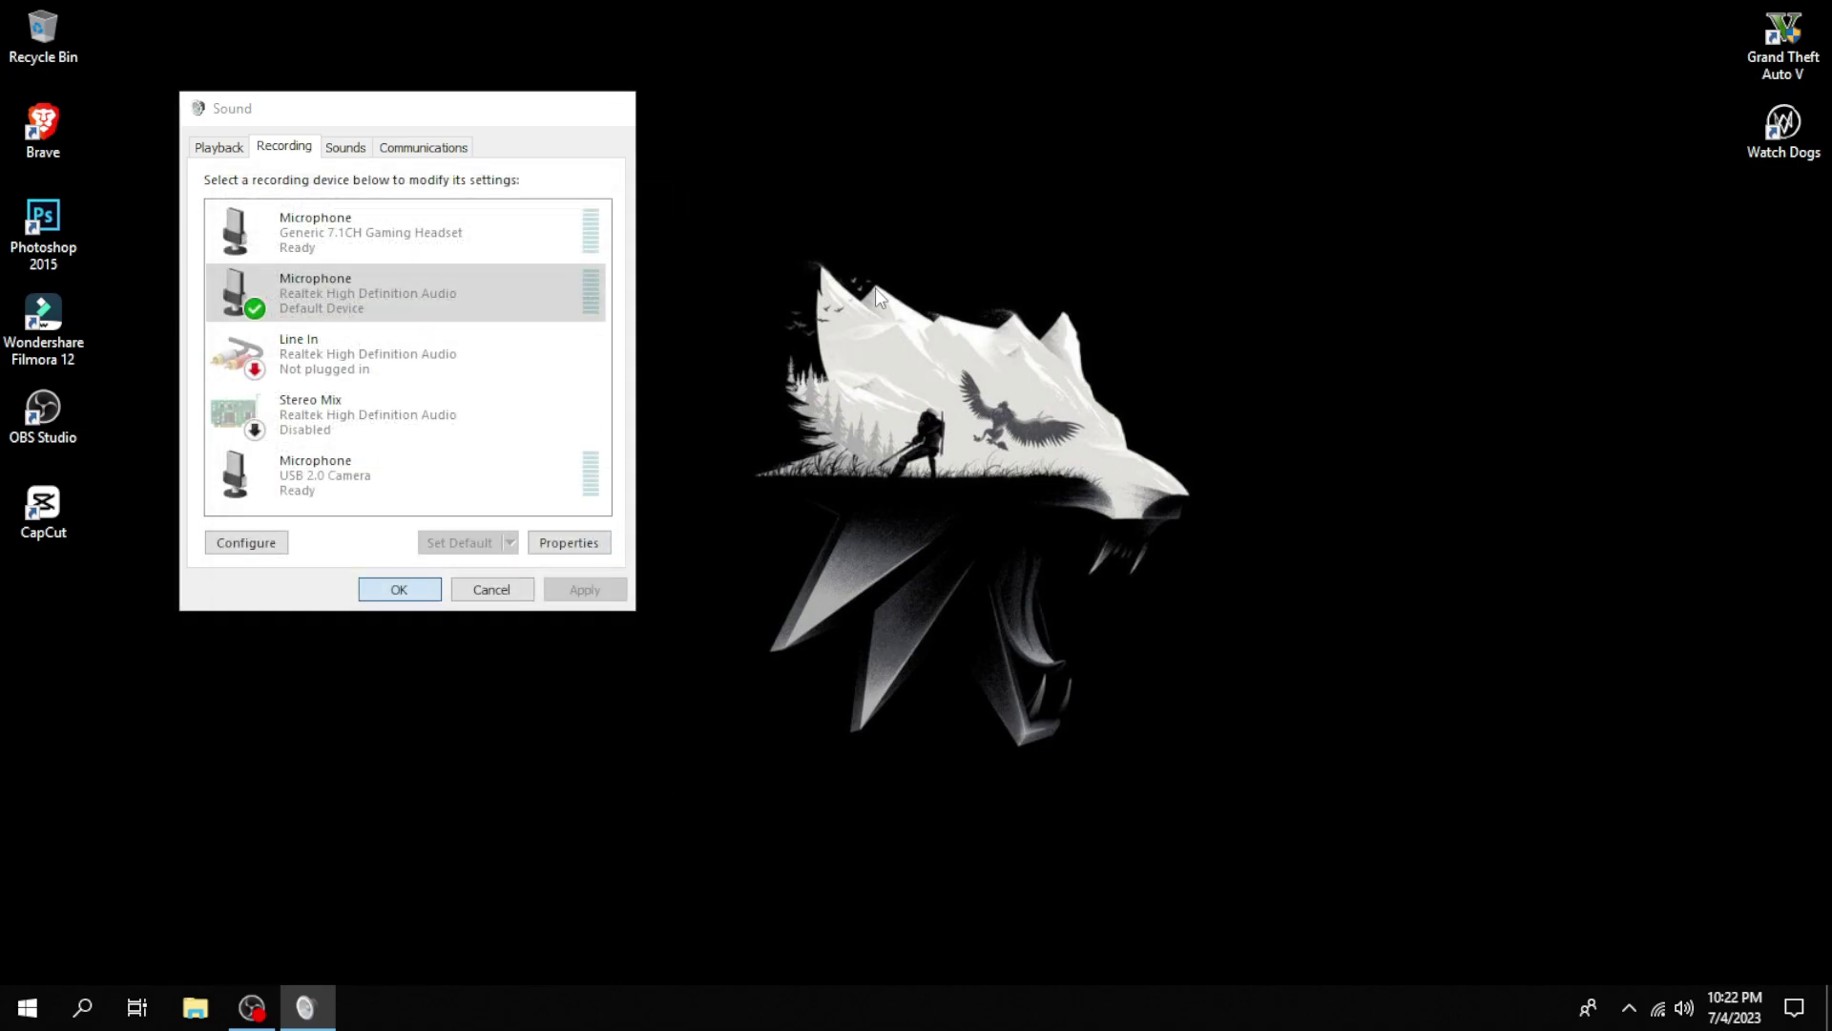
pyautogui.press('Return')
pyautogui.rightClick(883, 279)
pyautogui.click(946, 349)
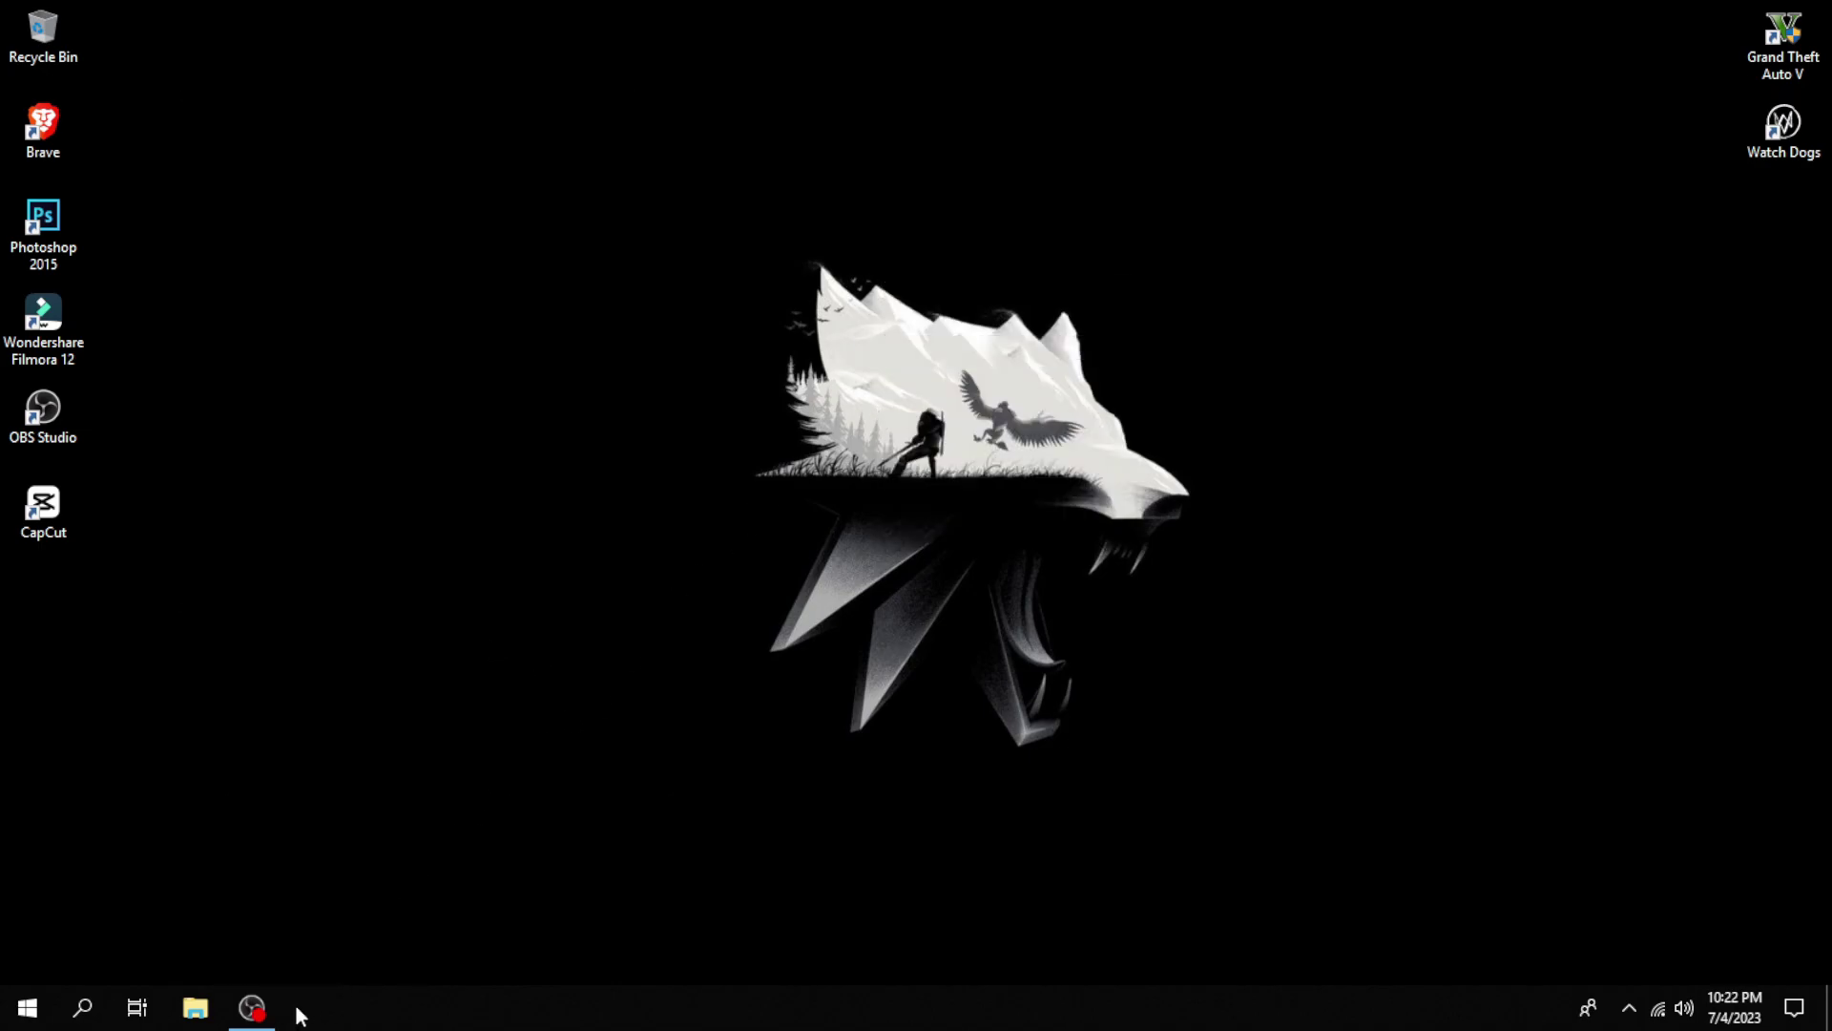
# Step: Switch to OBS Studio and review the audio sample rate, recording output and track audio bitrate settings, closing them without changes
pyautogui.click(251, 1008)
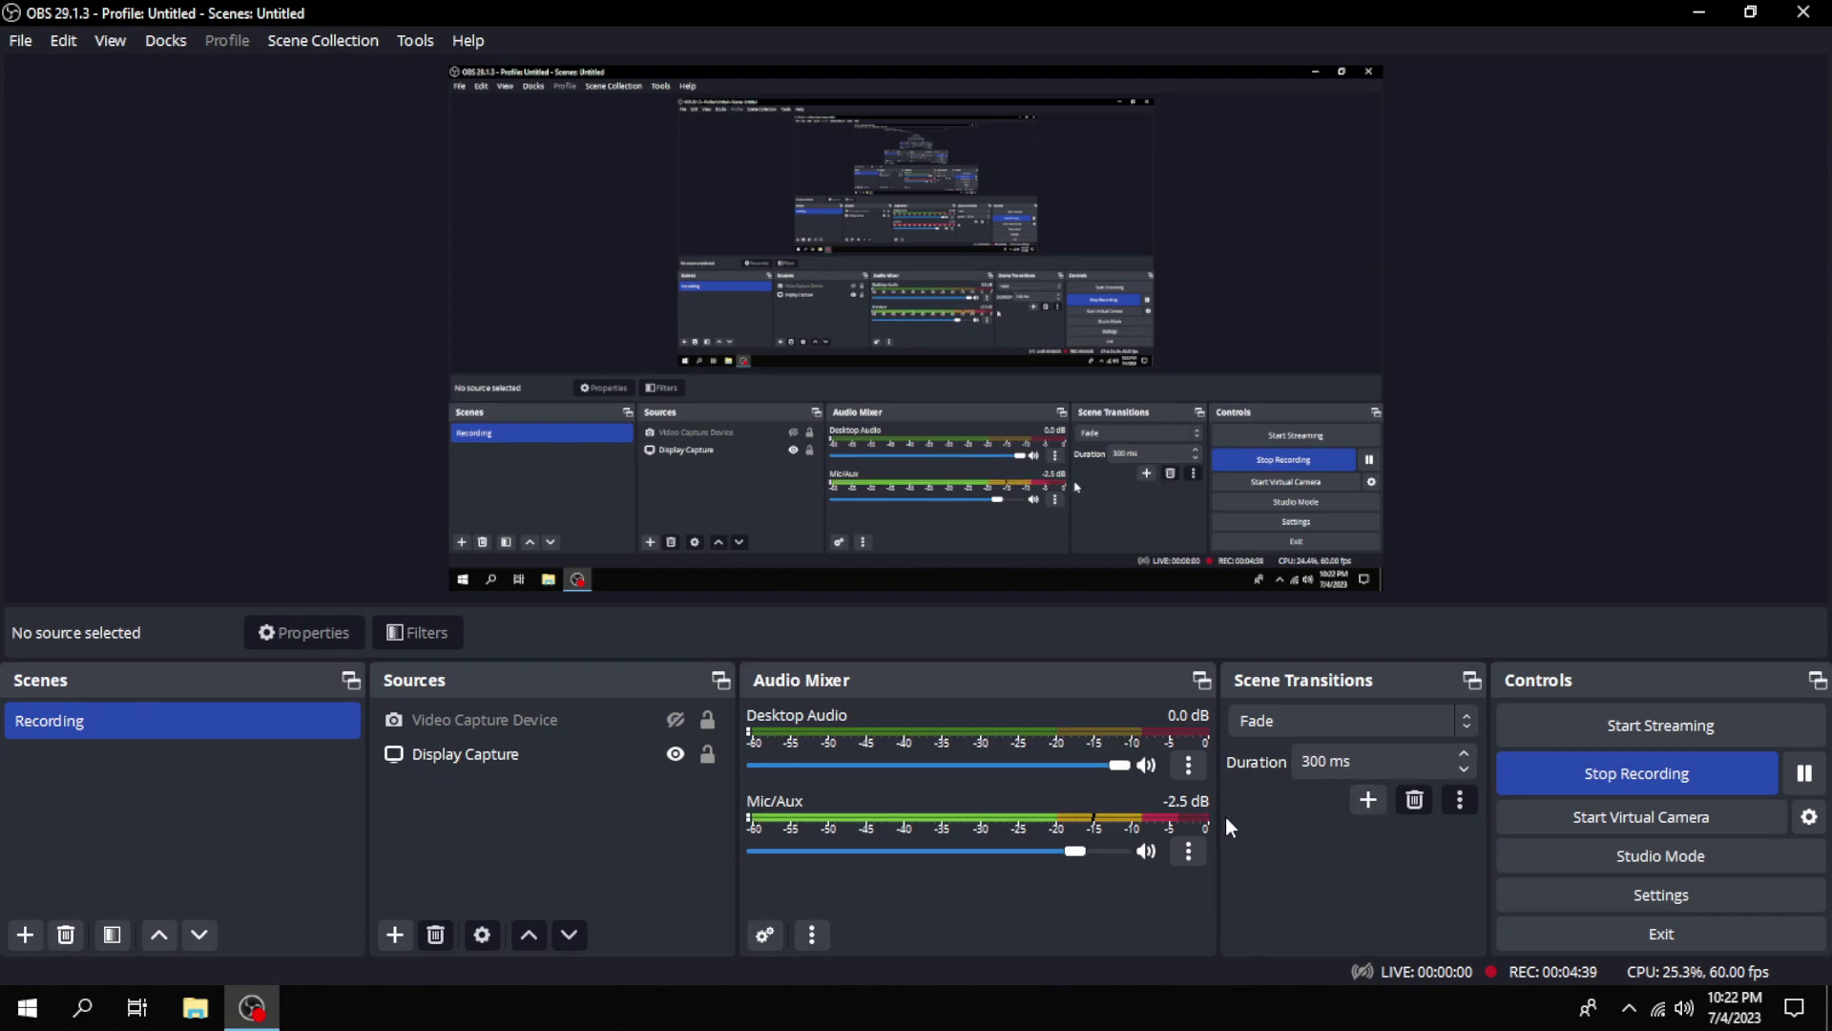
pyautogui.click(1692, 908)
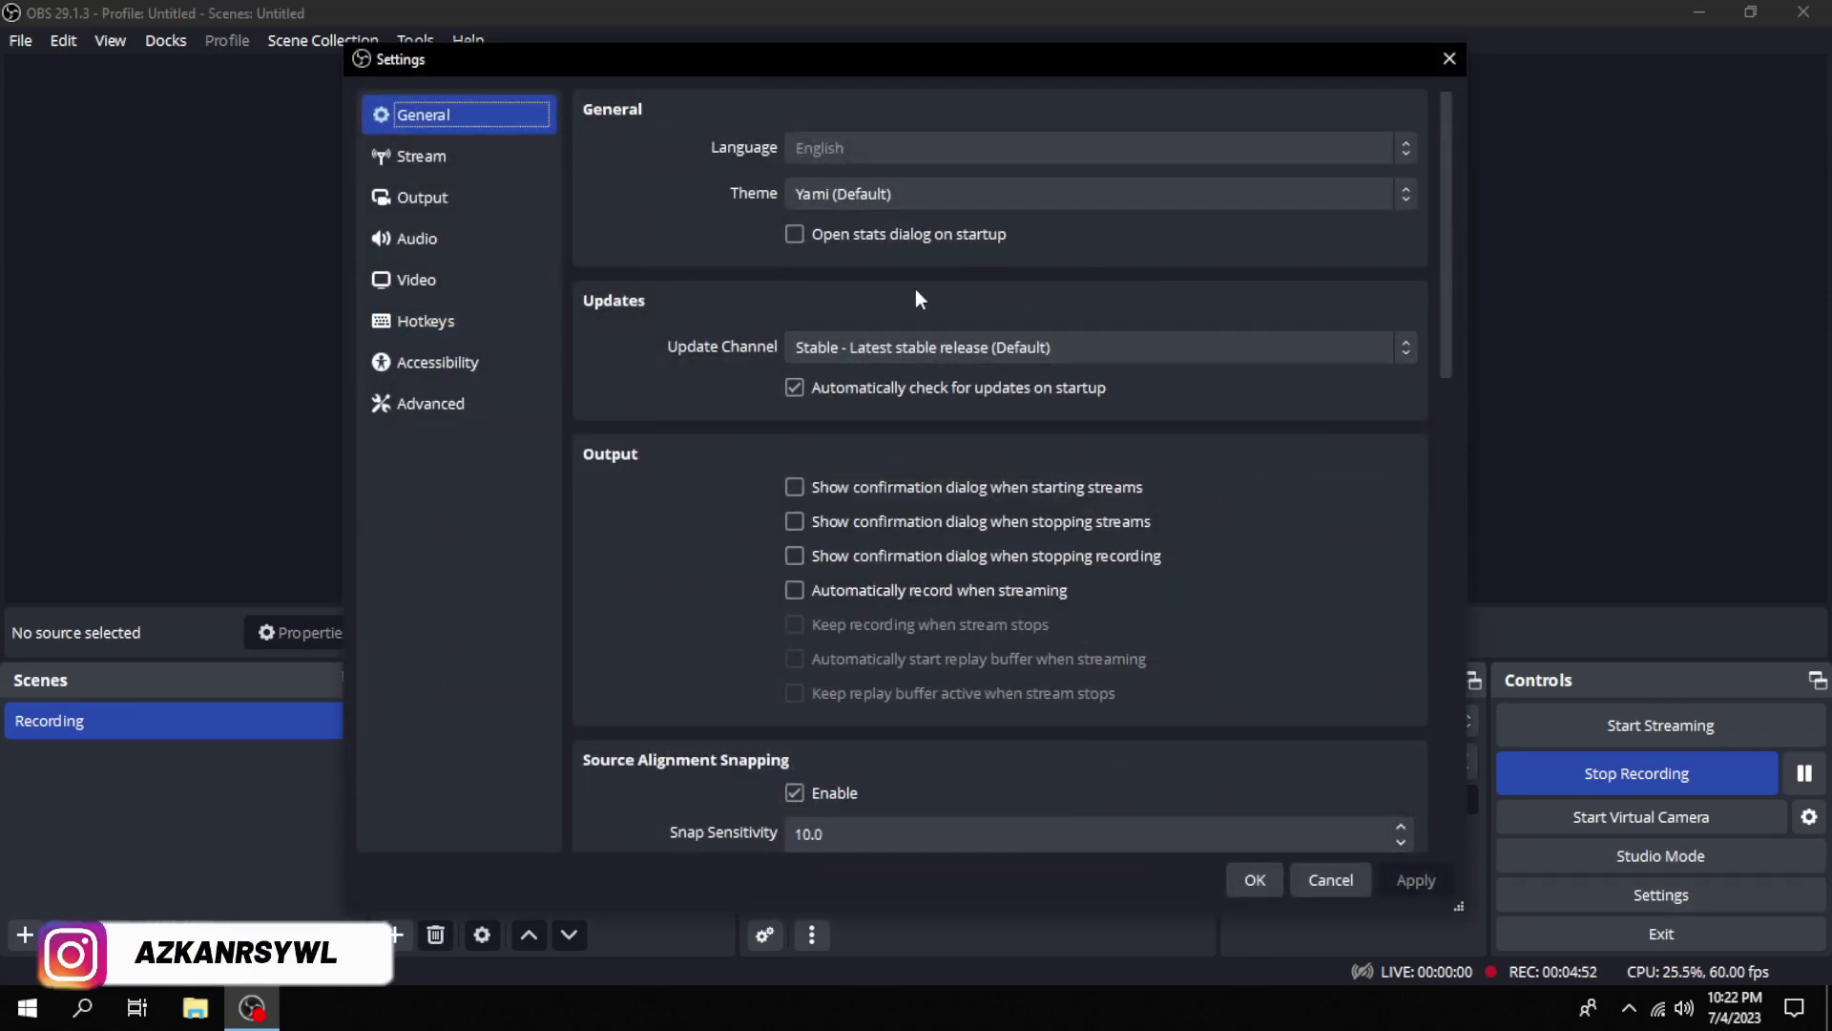
pyautogui.click(465, 236)
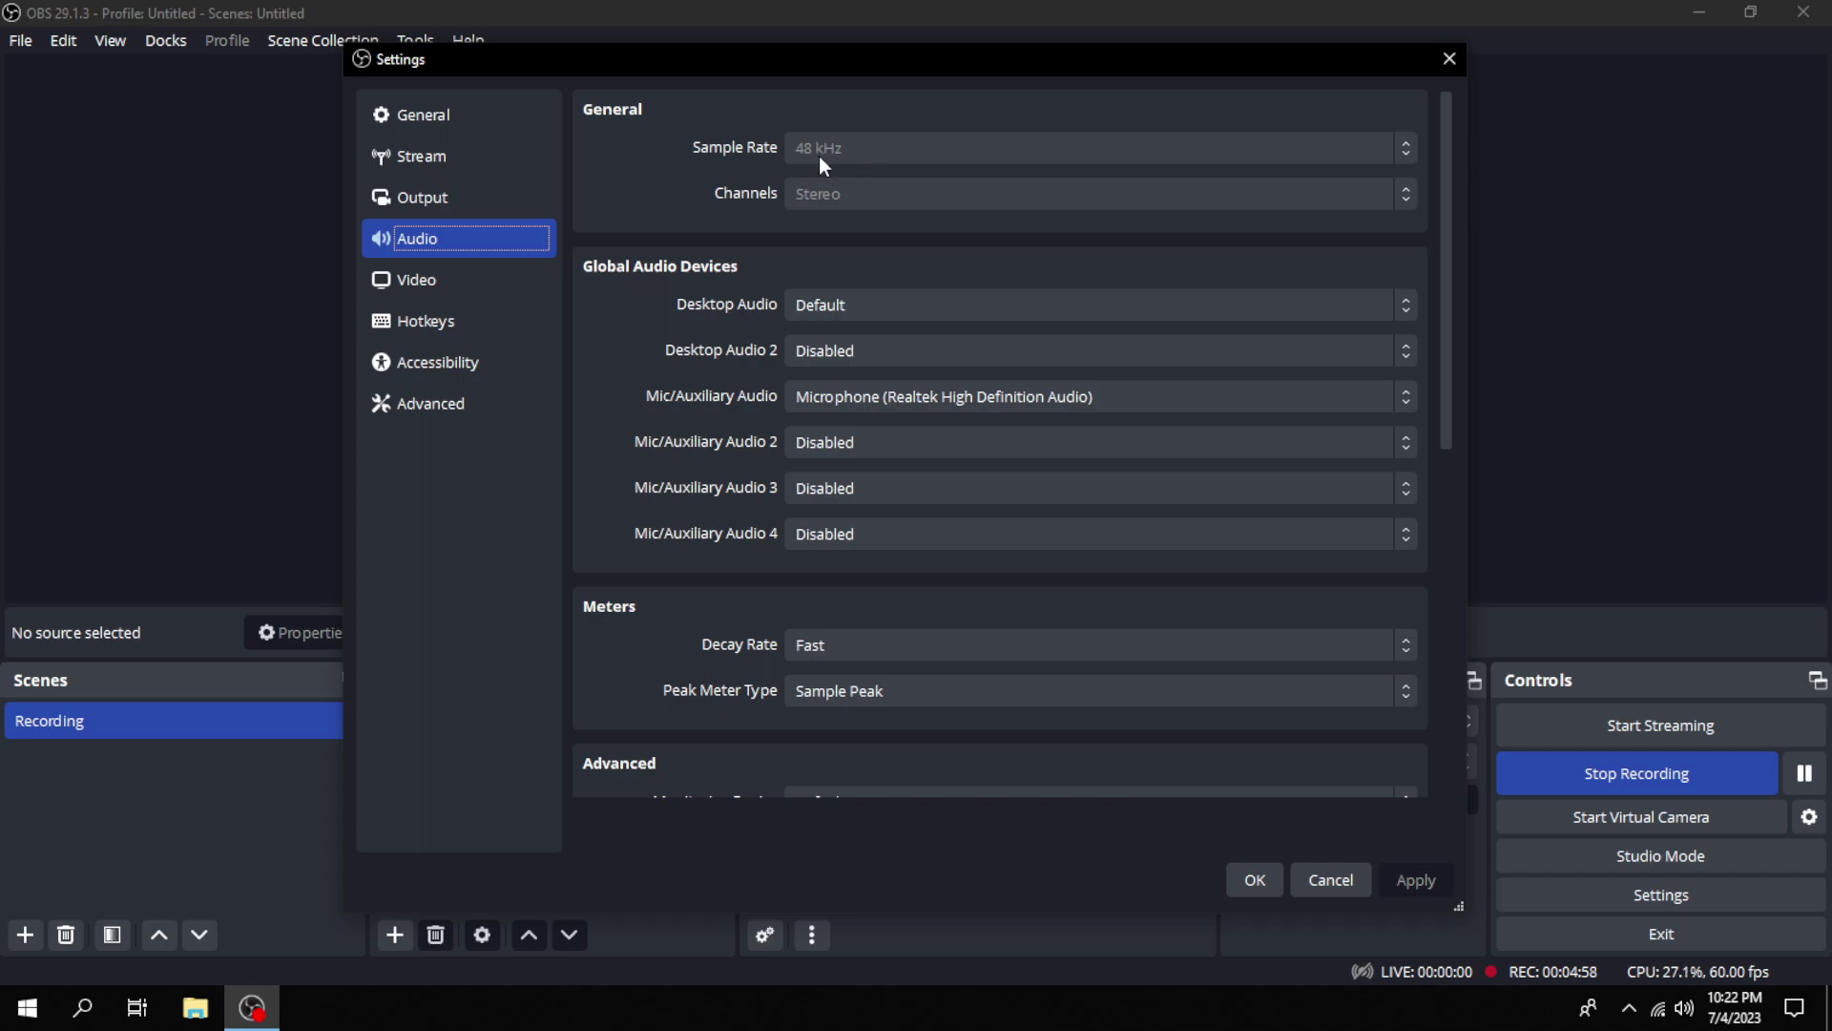
pyautogui.click(500, 205)
pyautogui.click(740, 172)
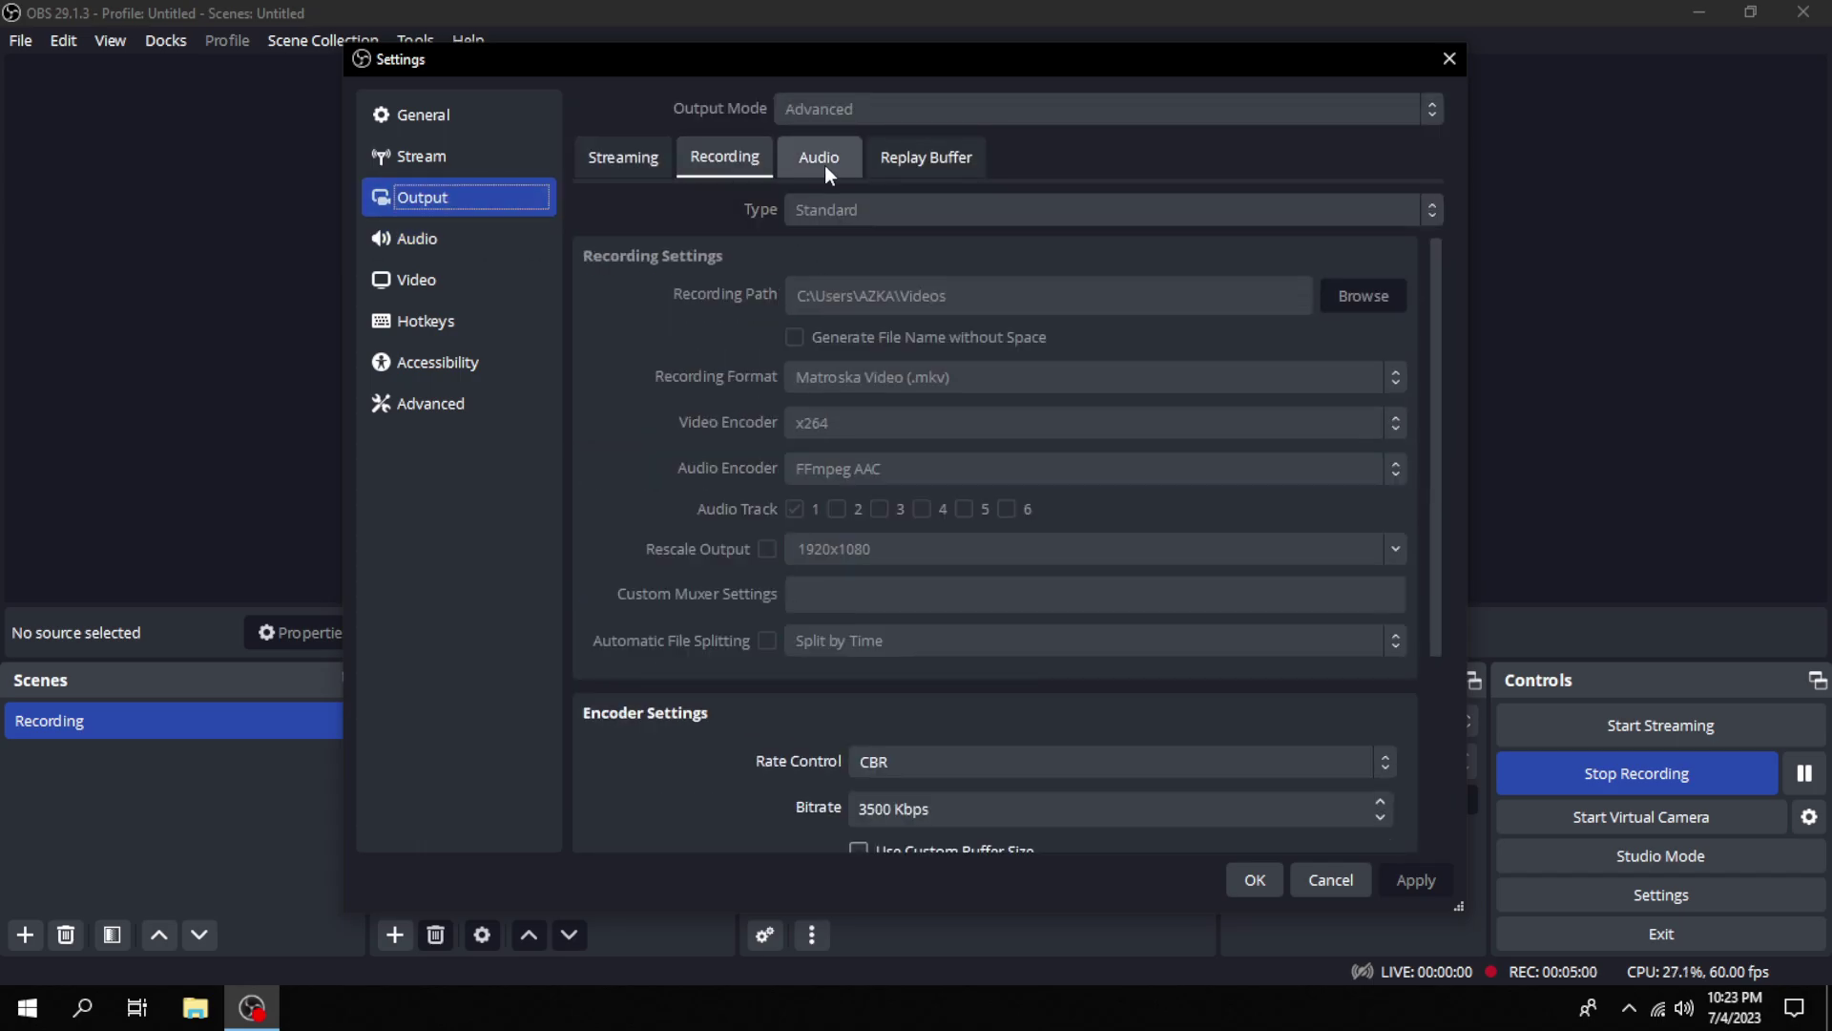
pyautogui.click(830, 162)
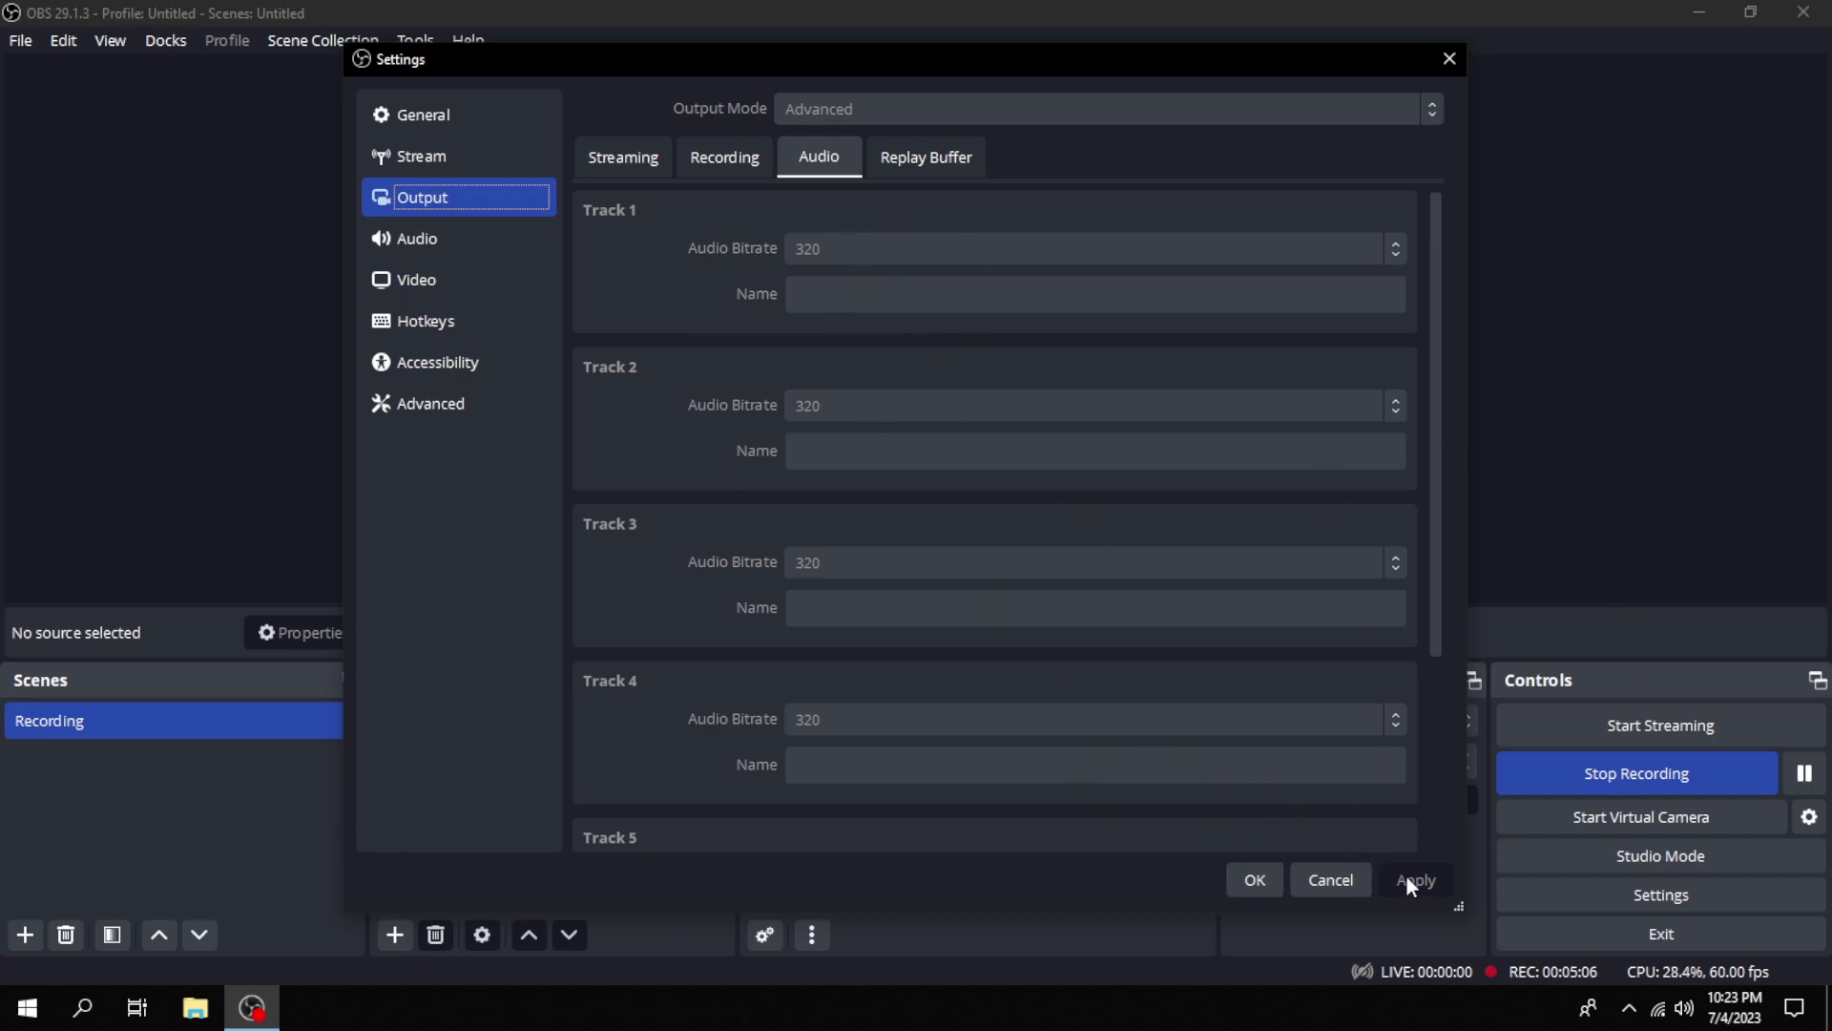
pyautogui.click(1269, 888)
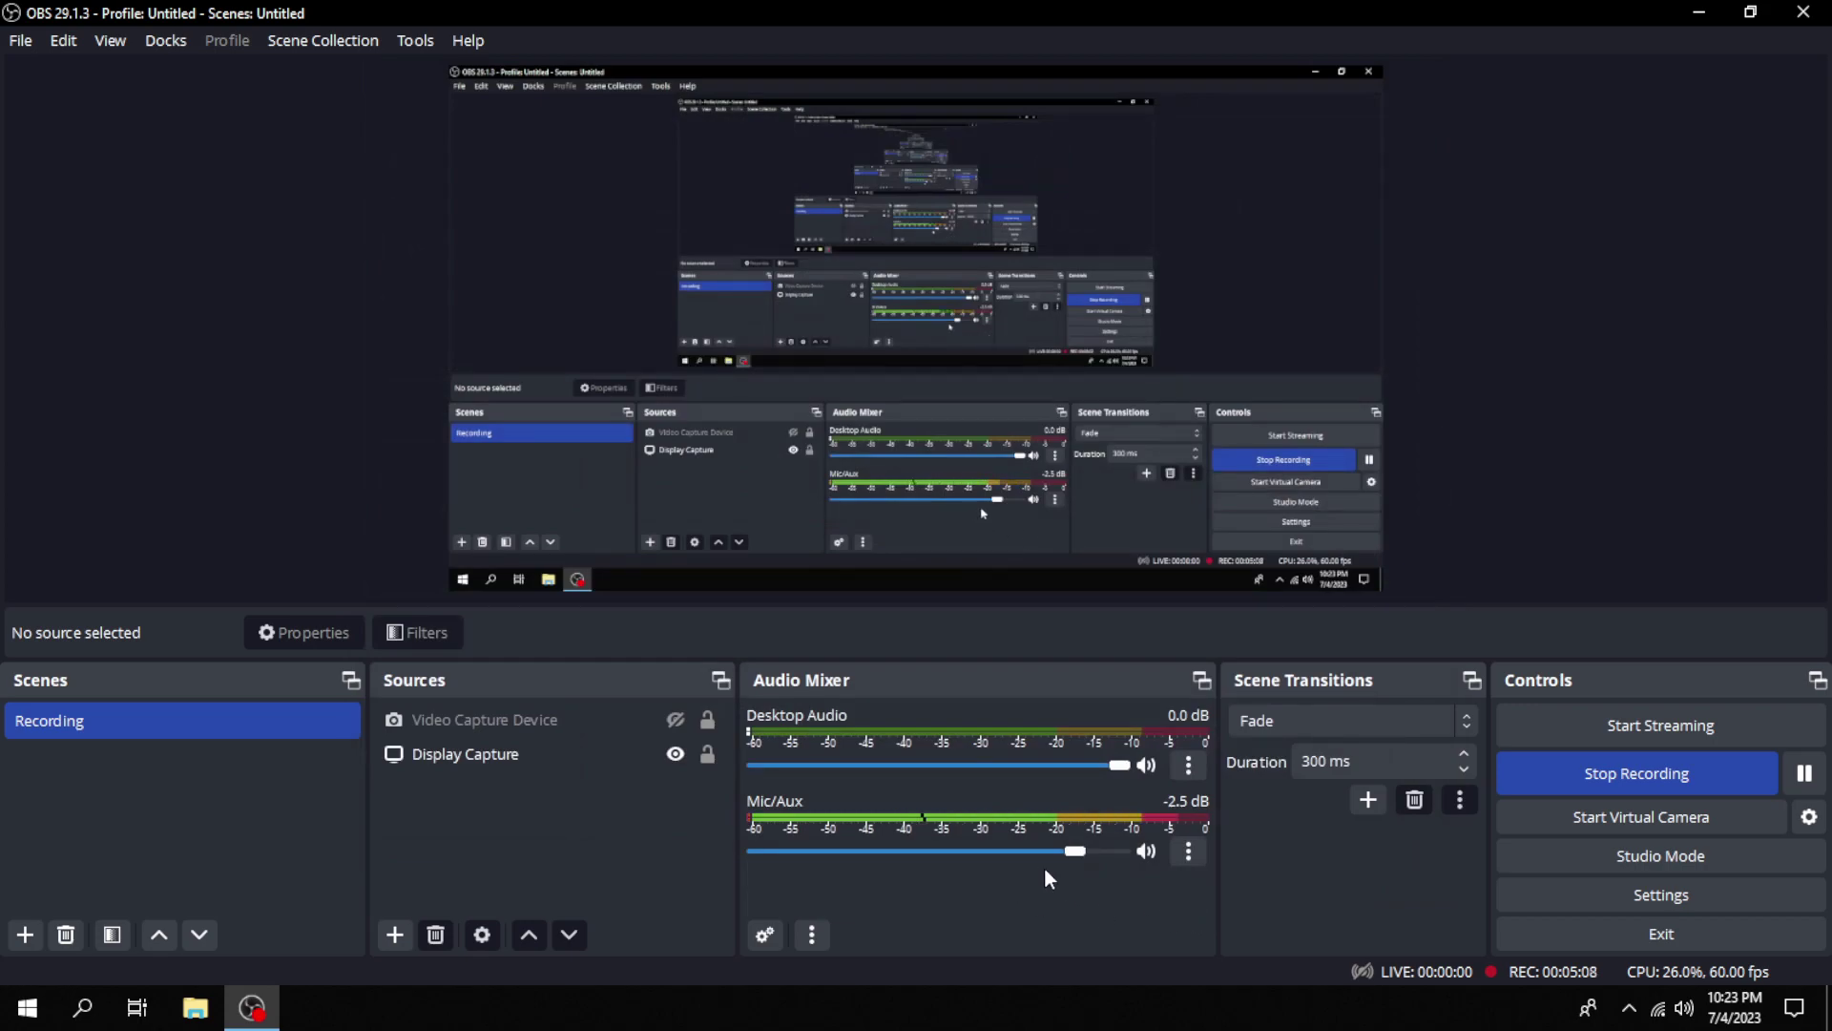
# Step: Review the Audio Monitoring options for Mic/Aux in the Advanced Audio Properties, keep Monitor Off, and close the dialog
pyautogui.click(1181, 855)
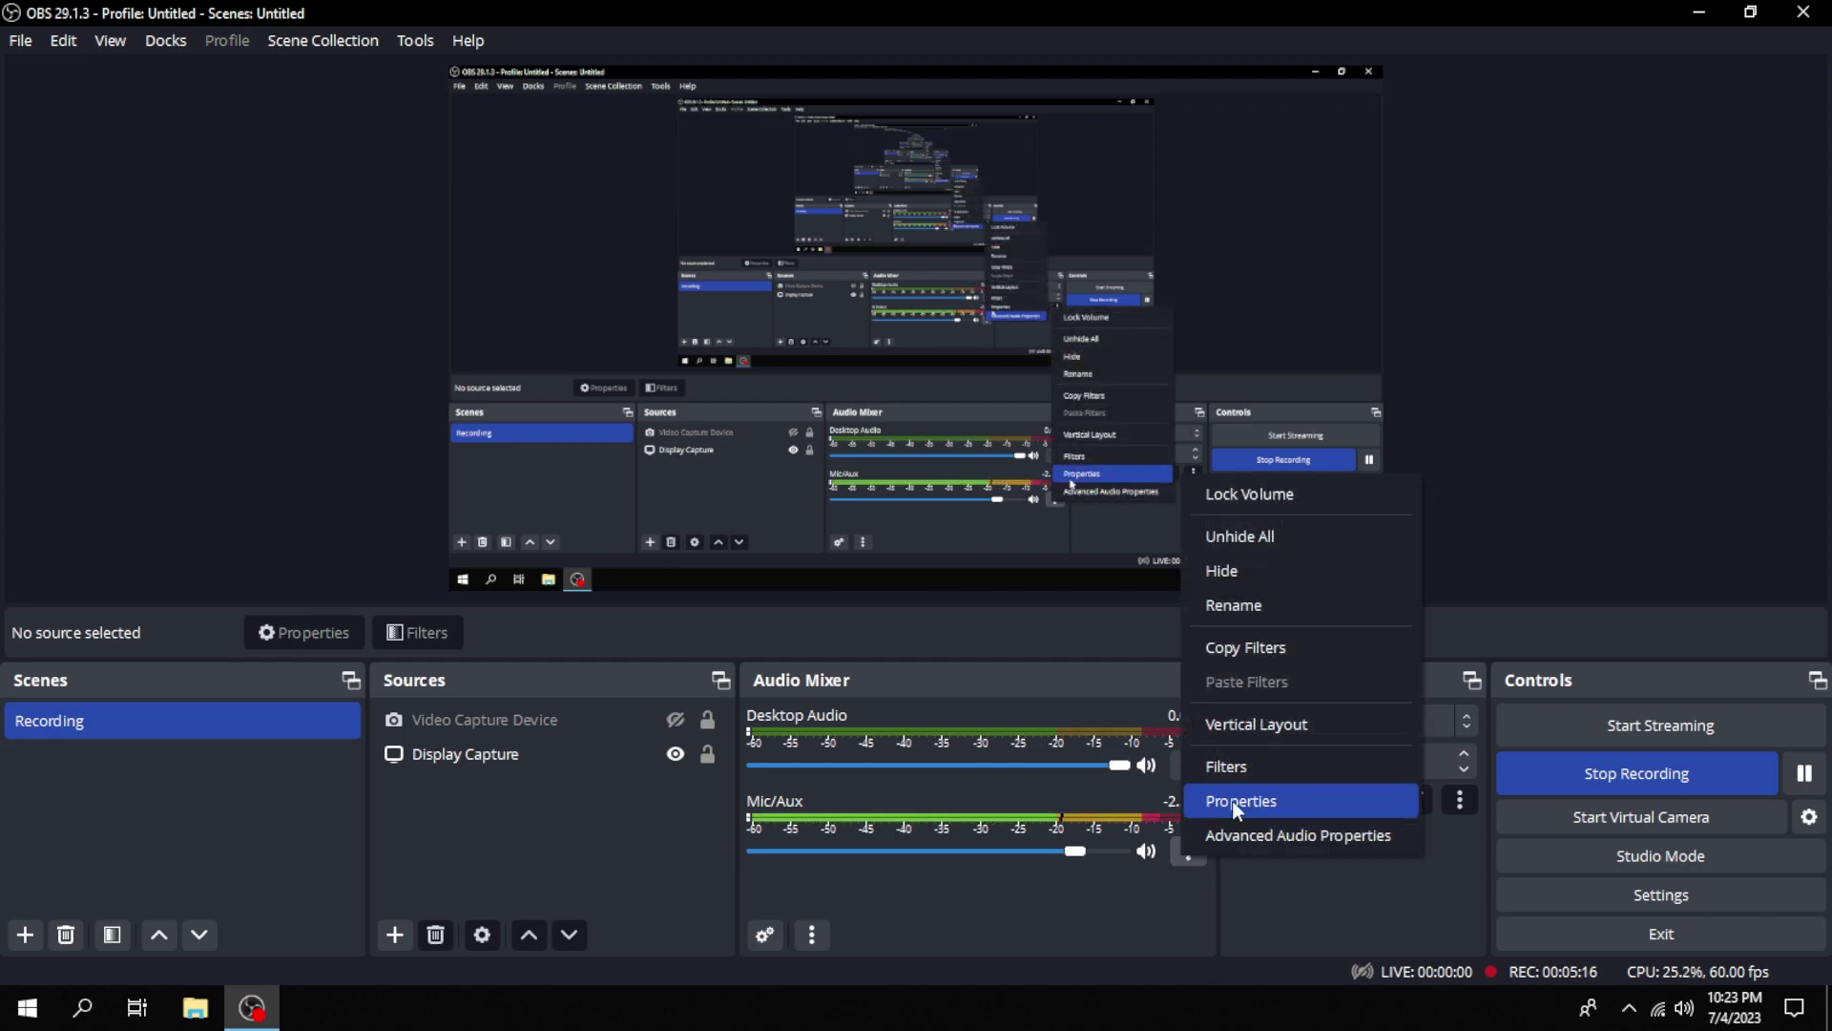
pyautogui.click(1313, 836)
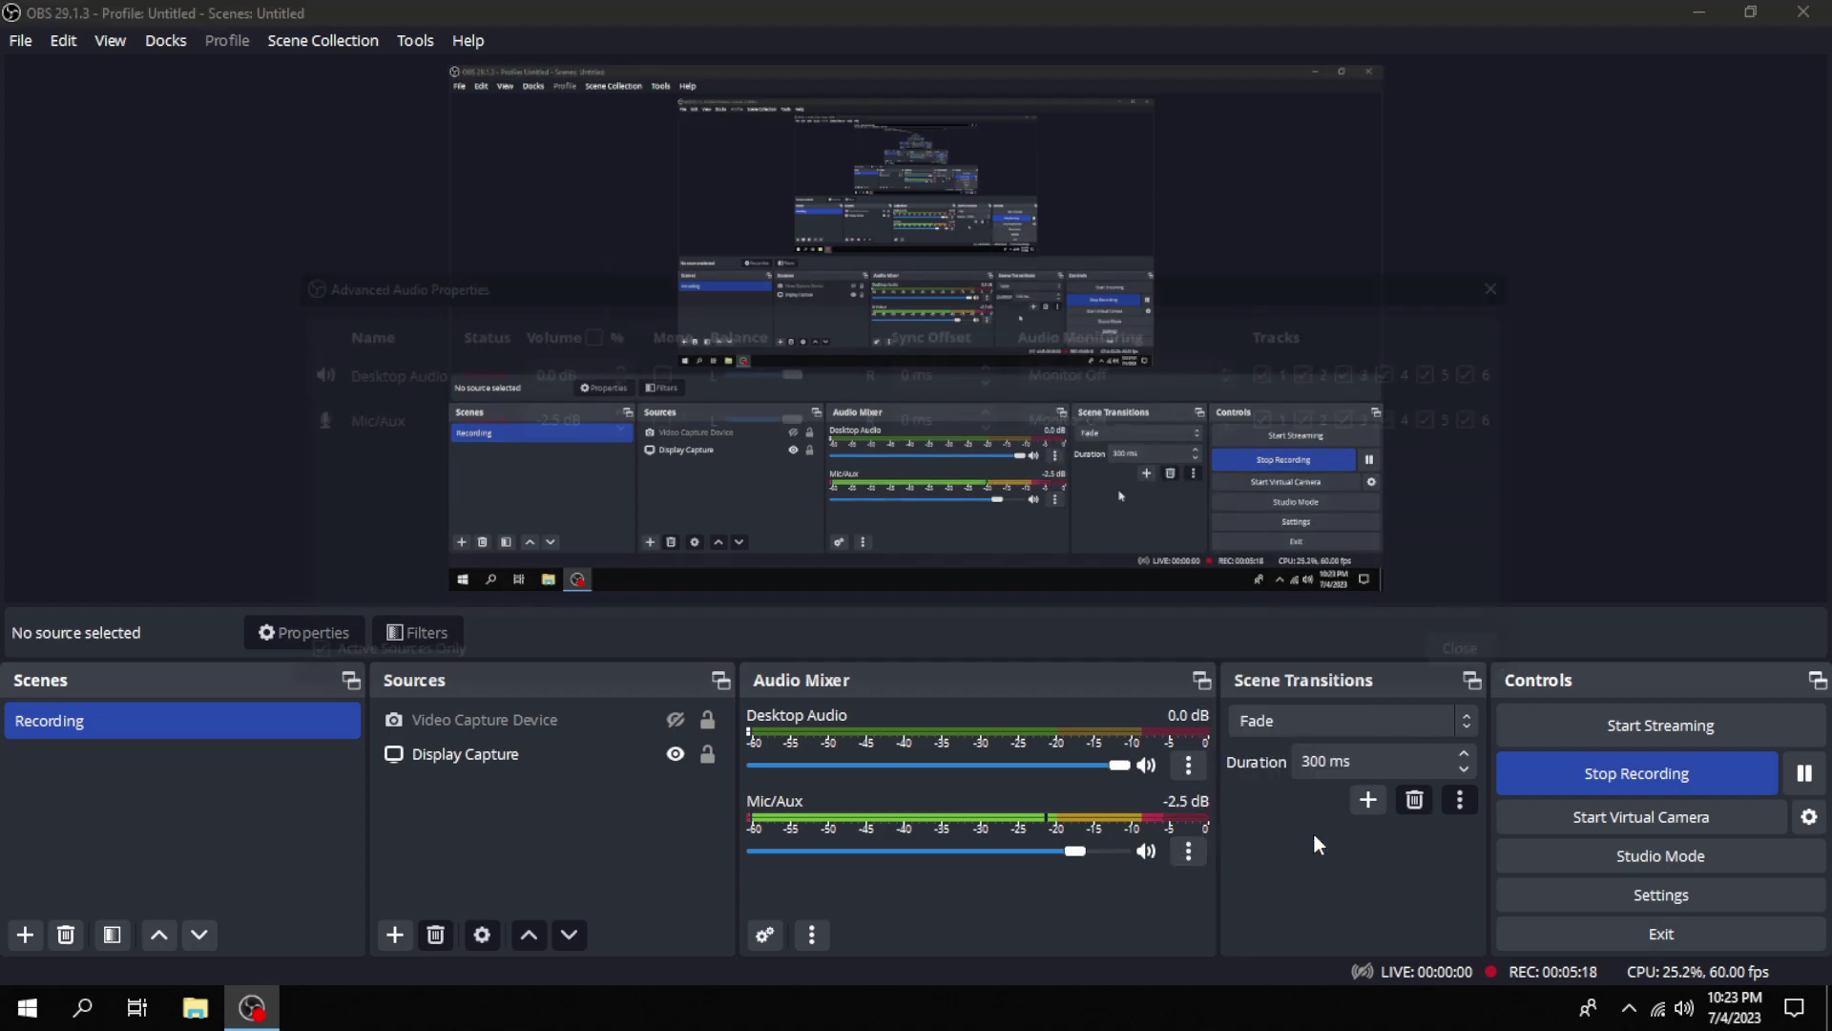
pyautogui.click(1197, 417)
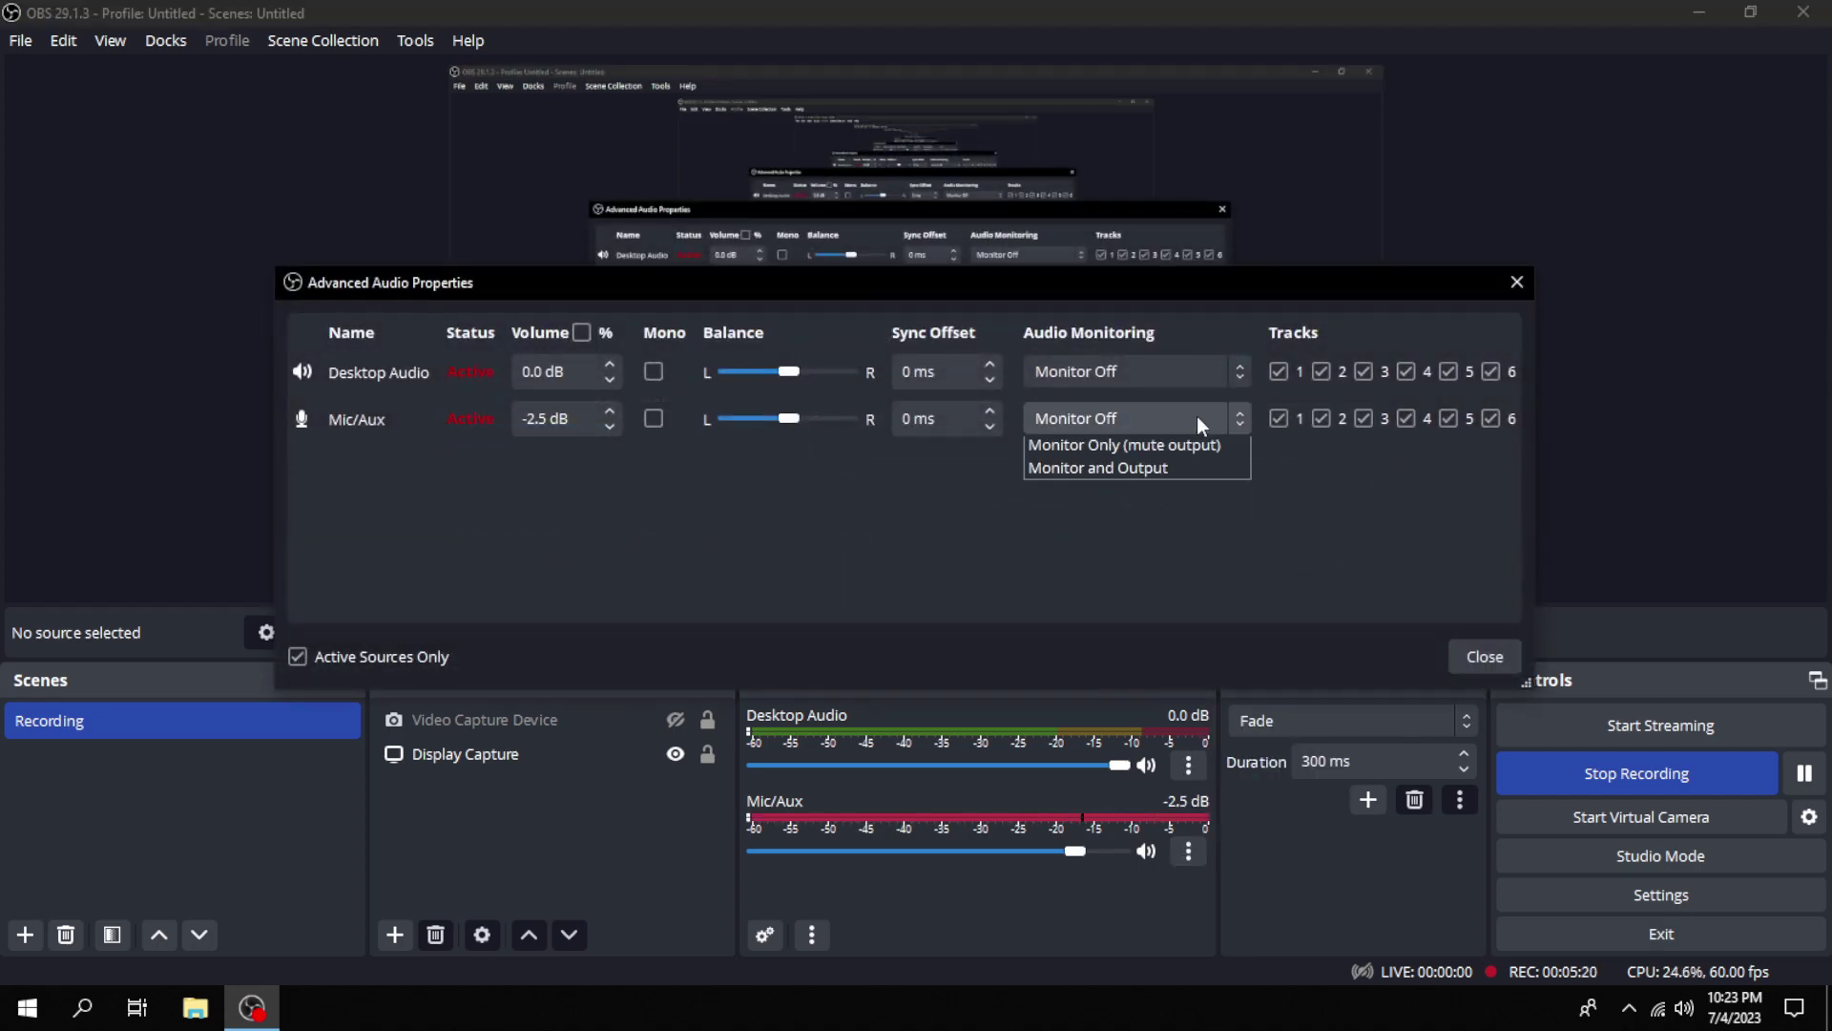
pyautogui.click(1399, 502)
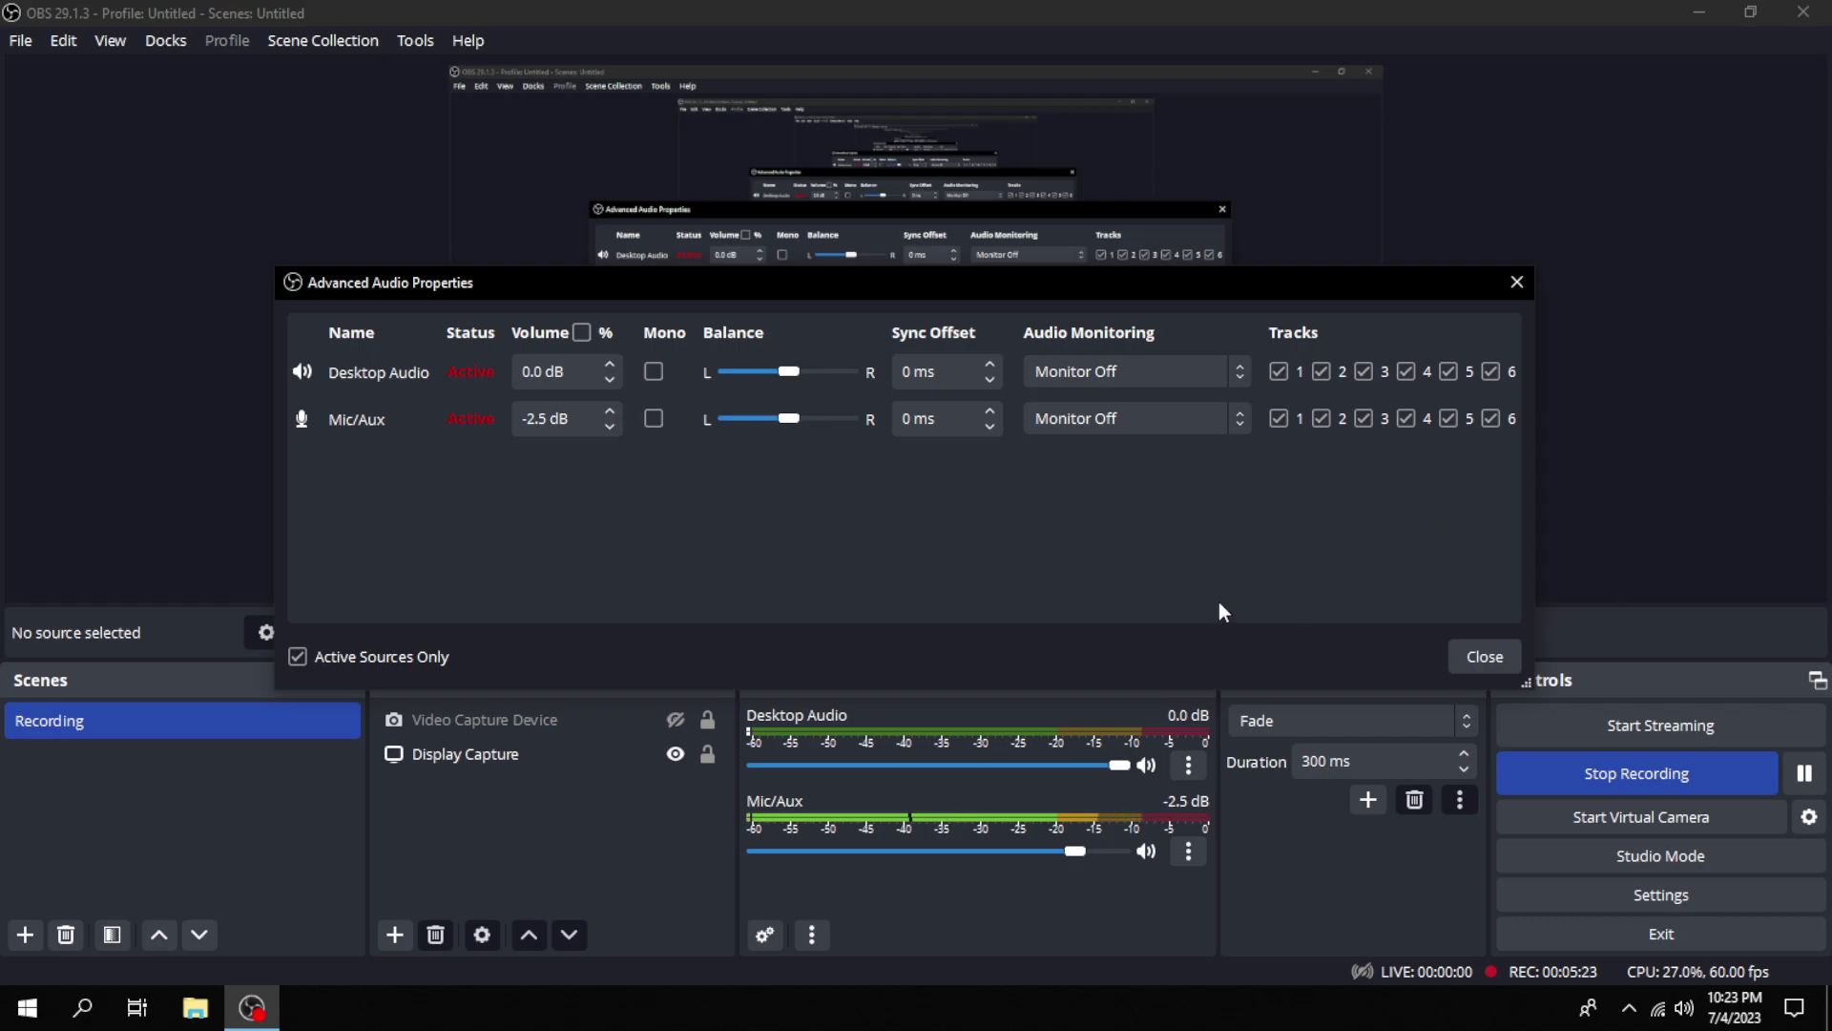
pyautogui.click(1515, 283)
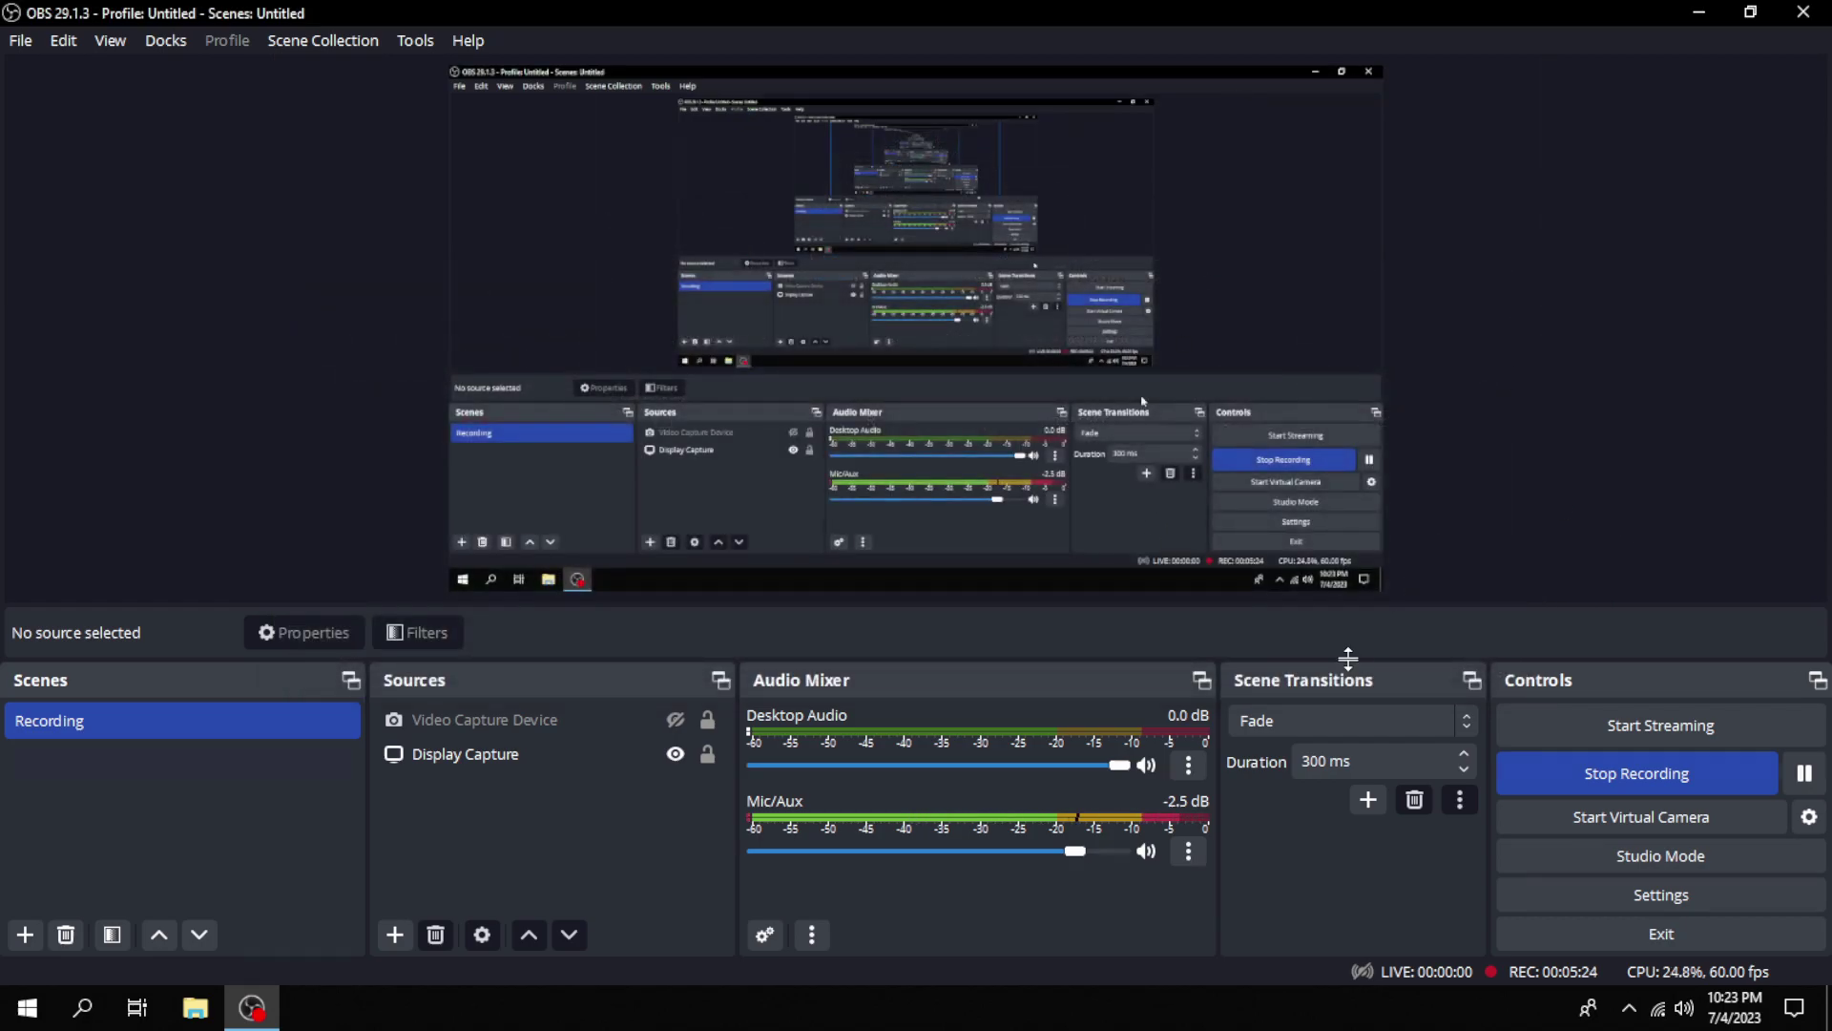
# Step: Open the filters of the Mic/Aux source and look over the audio filter types available to add, without adding one
pyautogui.click(1187, 853)
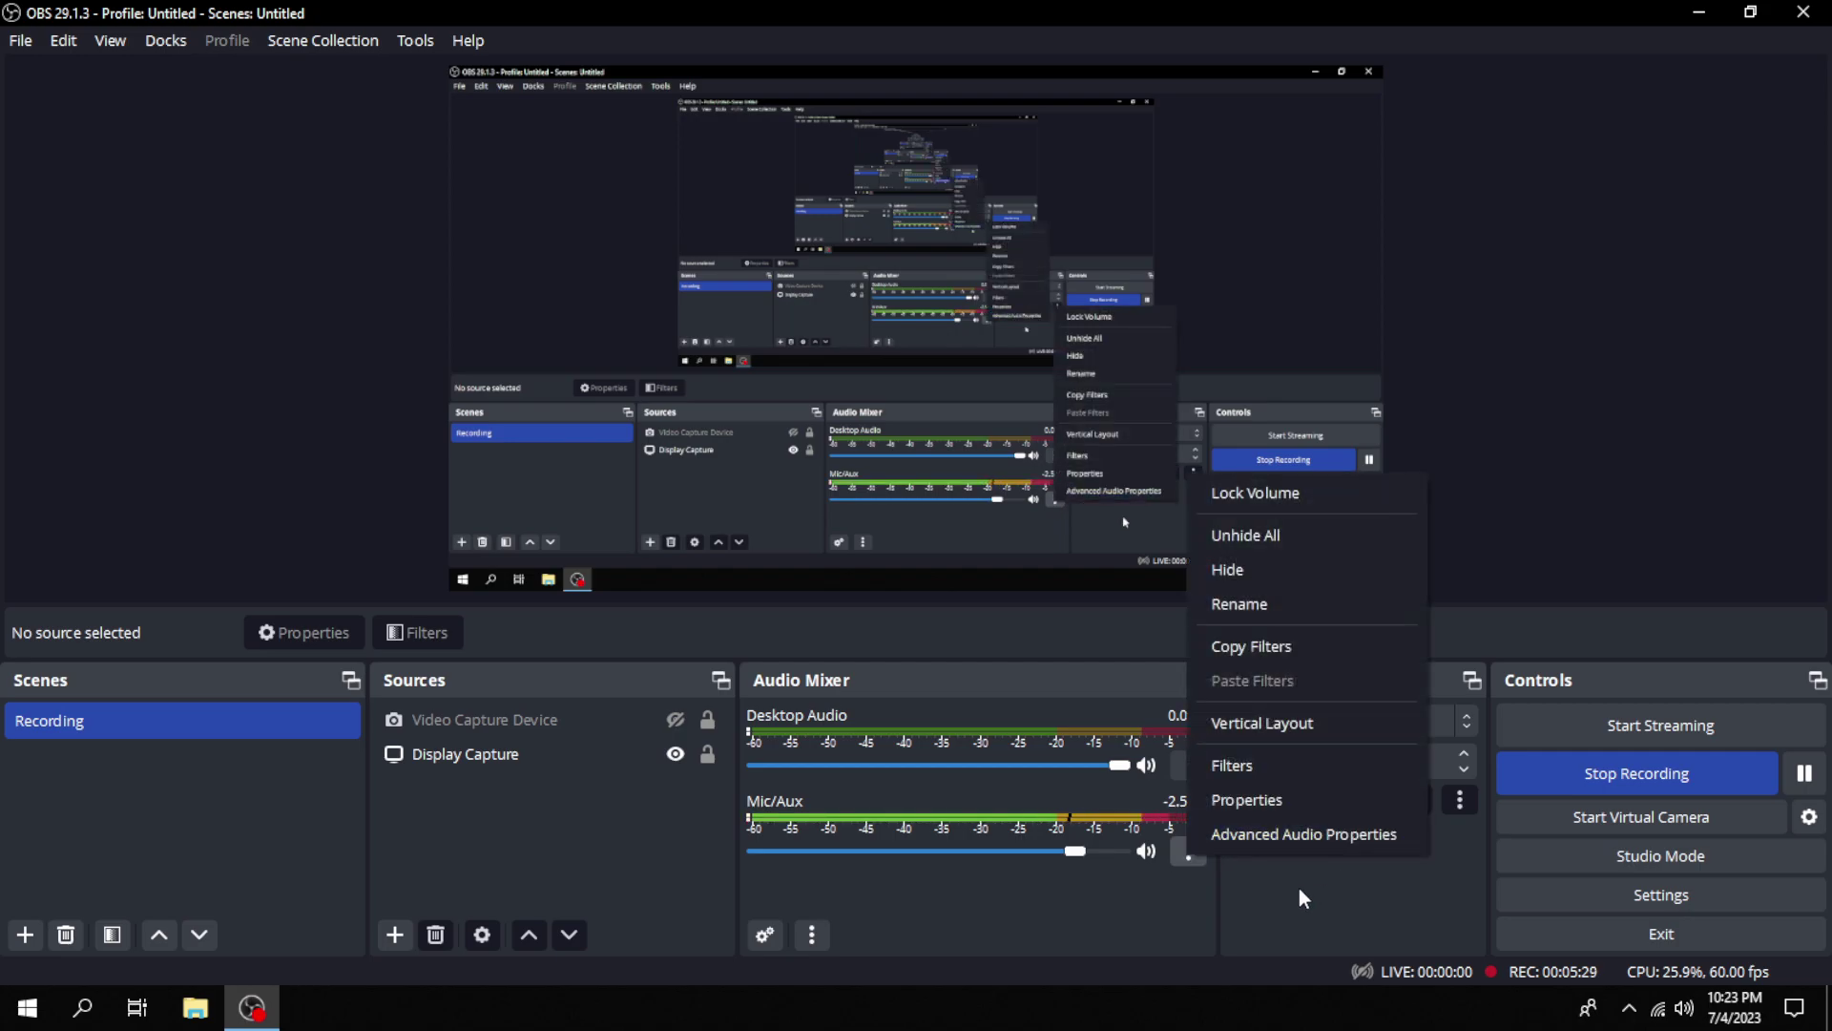
pyautogui.click(1291, 764)
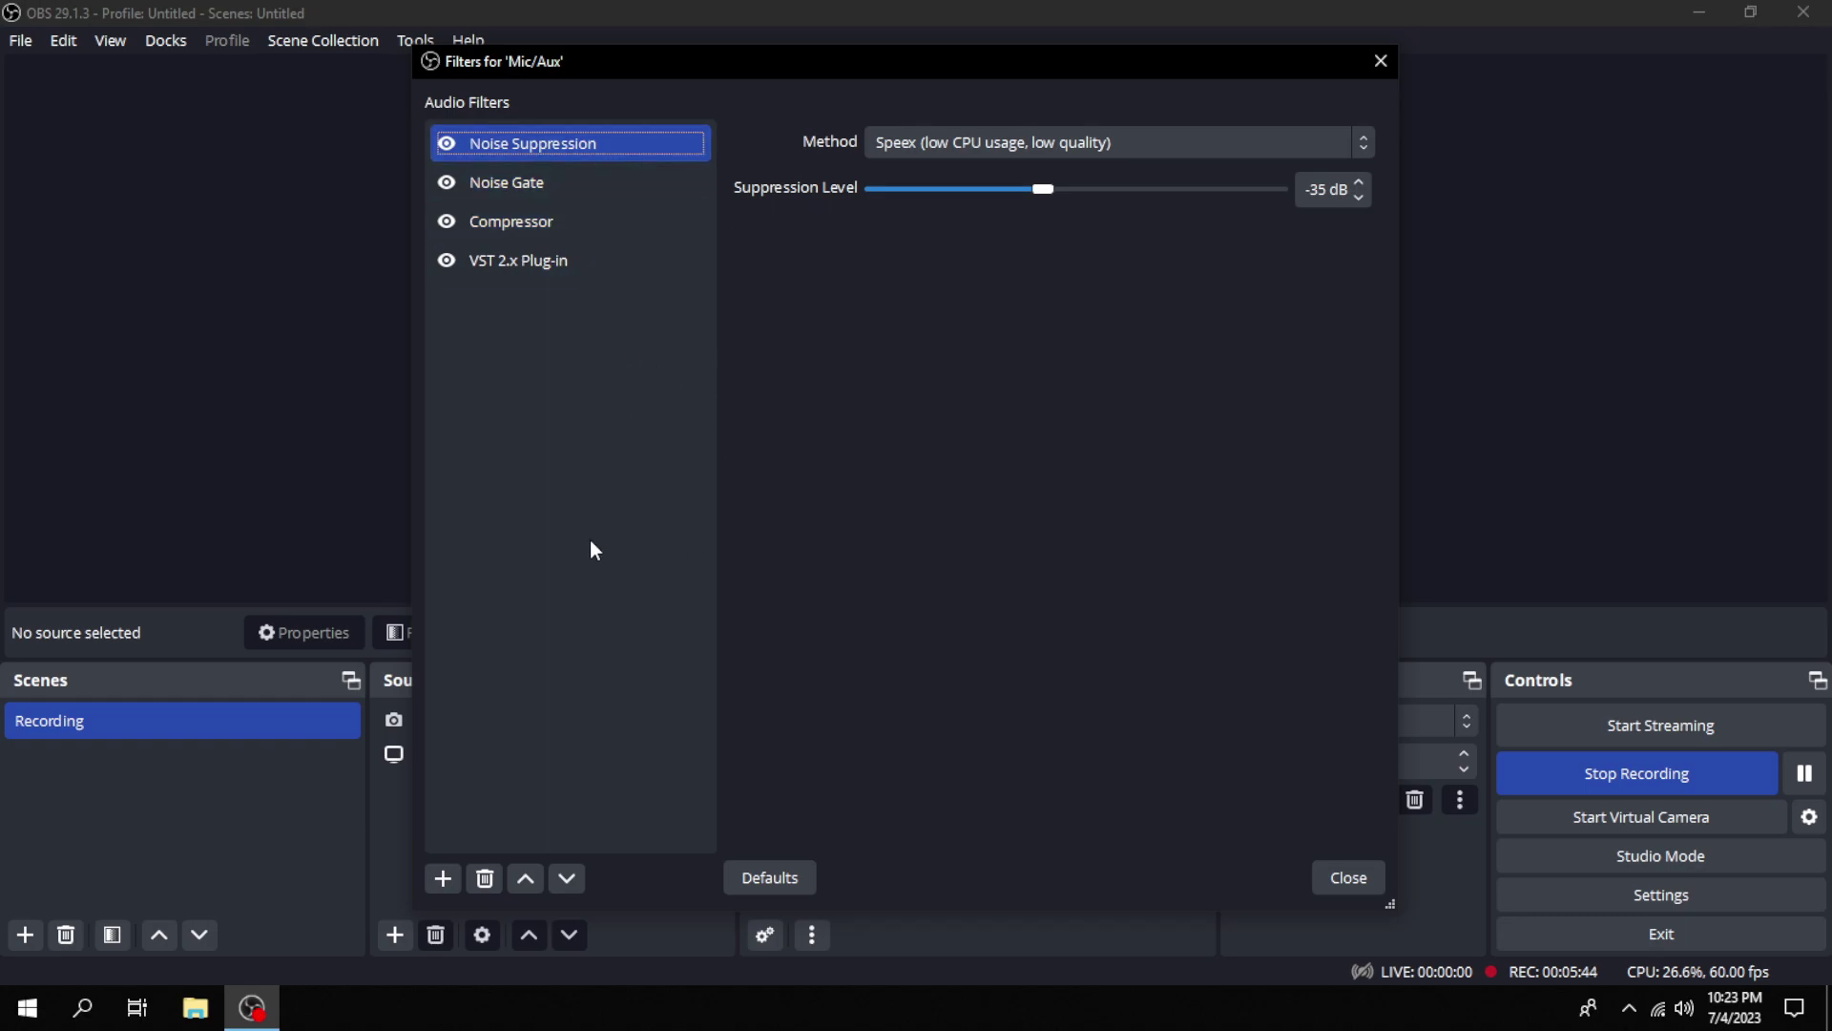
pyautogui.rightClick(565, 443)
pyautogui.moveTo(603, 464)
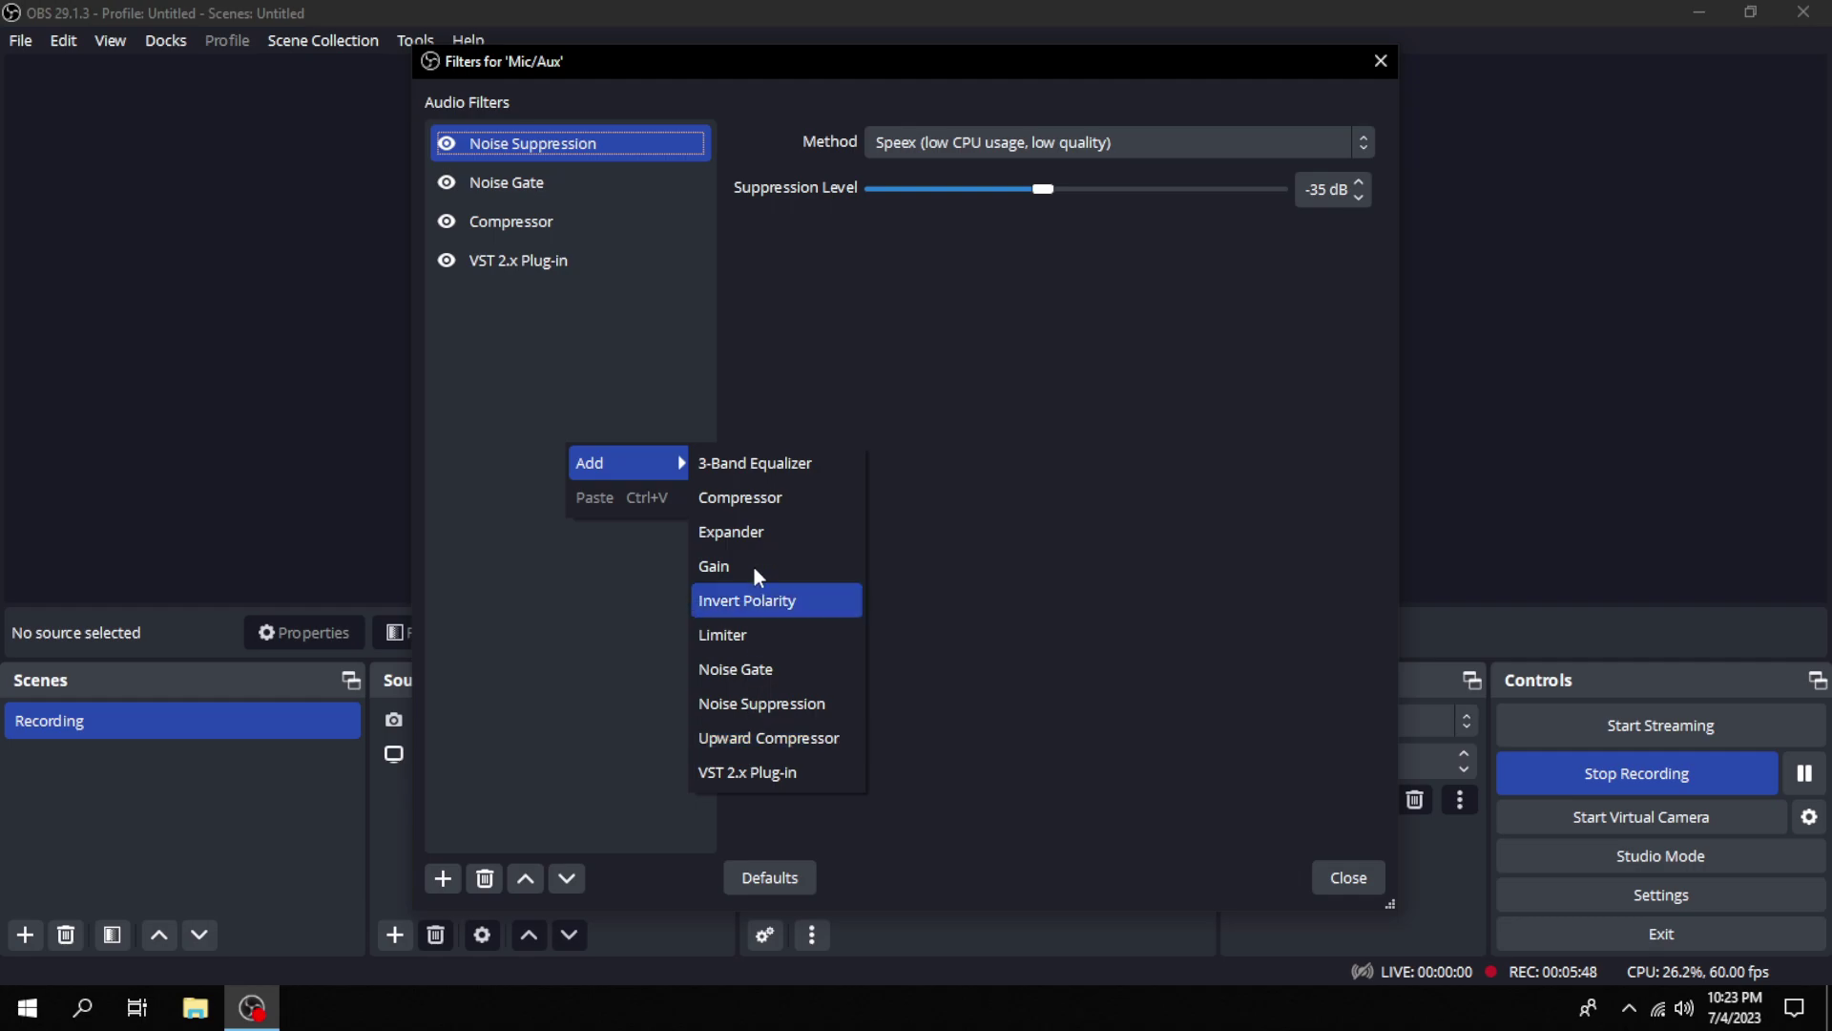
pyautogui.click(603, 374)
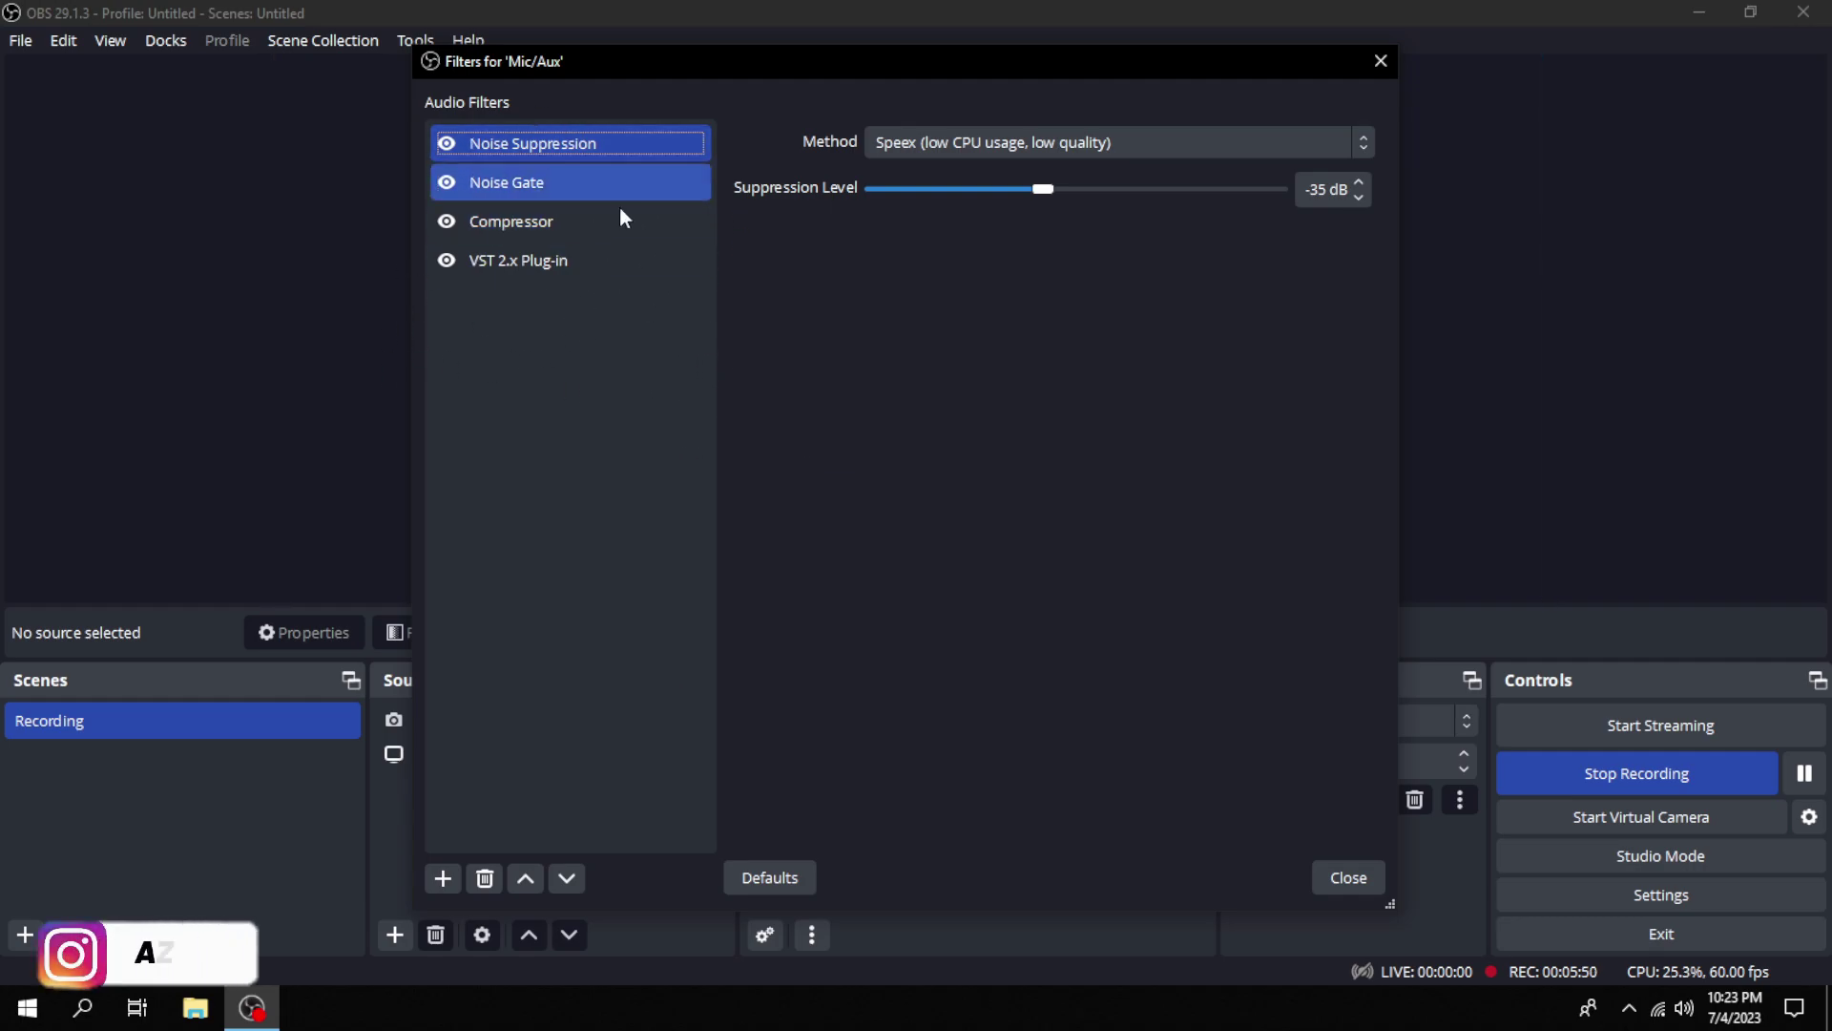
# Step: Look through the Noise Suppression, Noise Gate, Compressor and VST 2.x Plug-in filters, and check the filter types available to add again
pyautogui.click(570, 181)
pyautogui.click(574, 222)
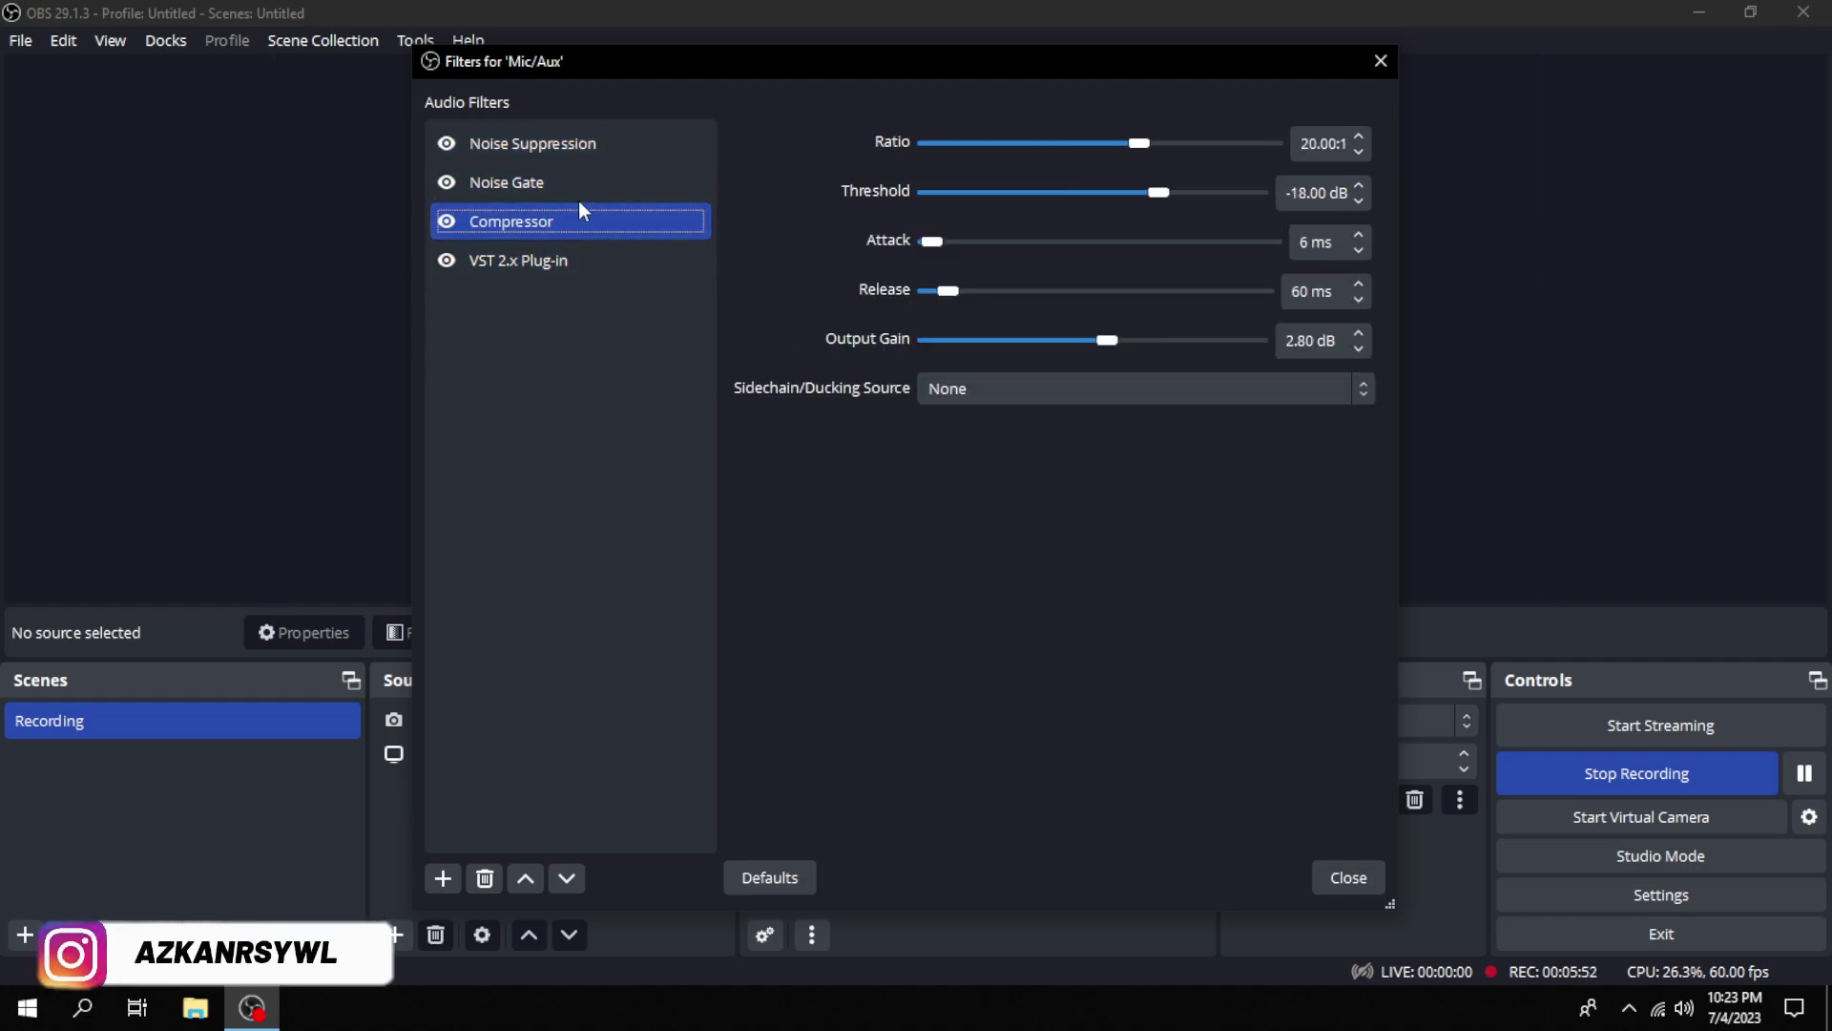
pyautogui.click(580, 259)
pyautogui.click(587, 145)
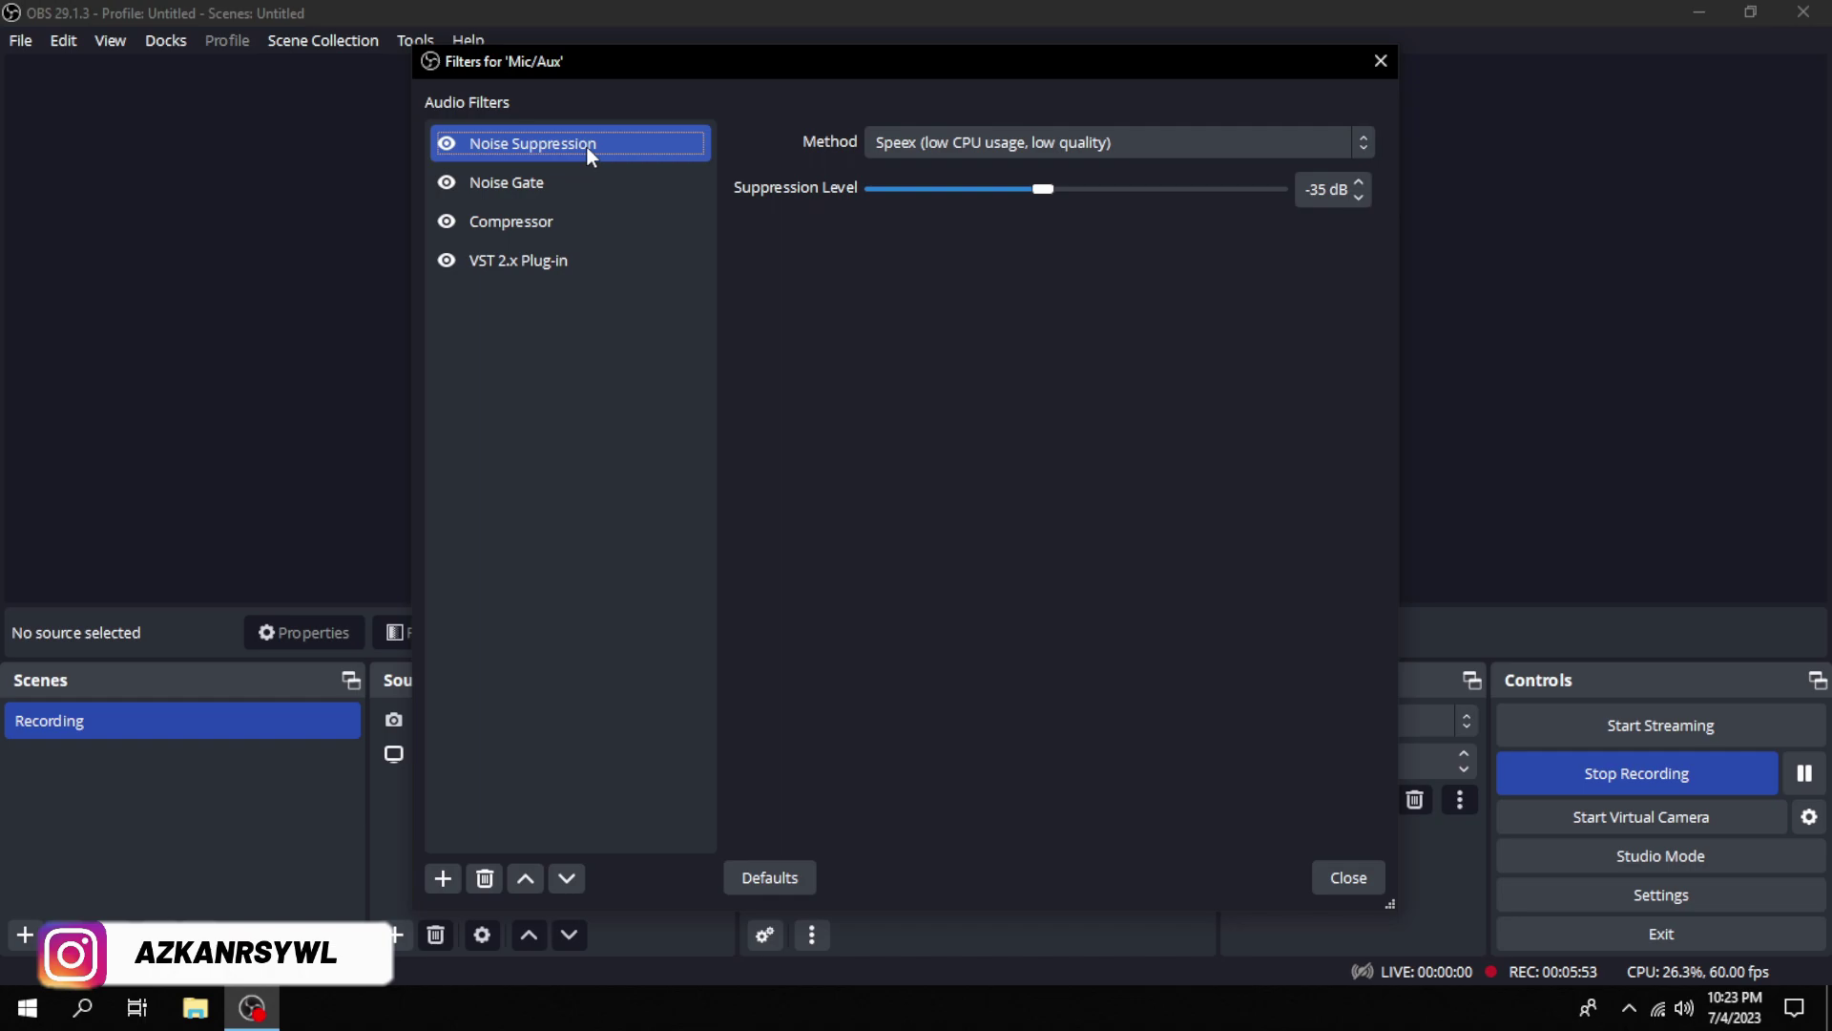
pyautogui.click(546, 173)
pyautogui.click(611, 226)
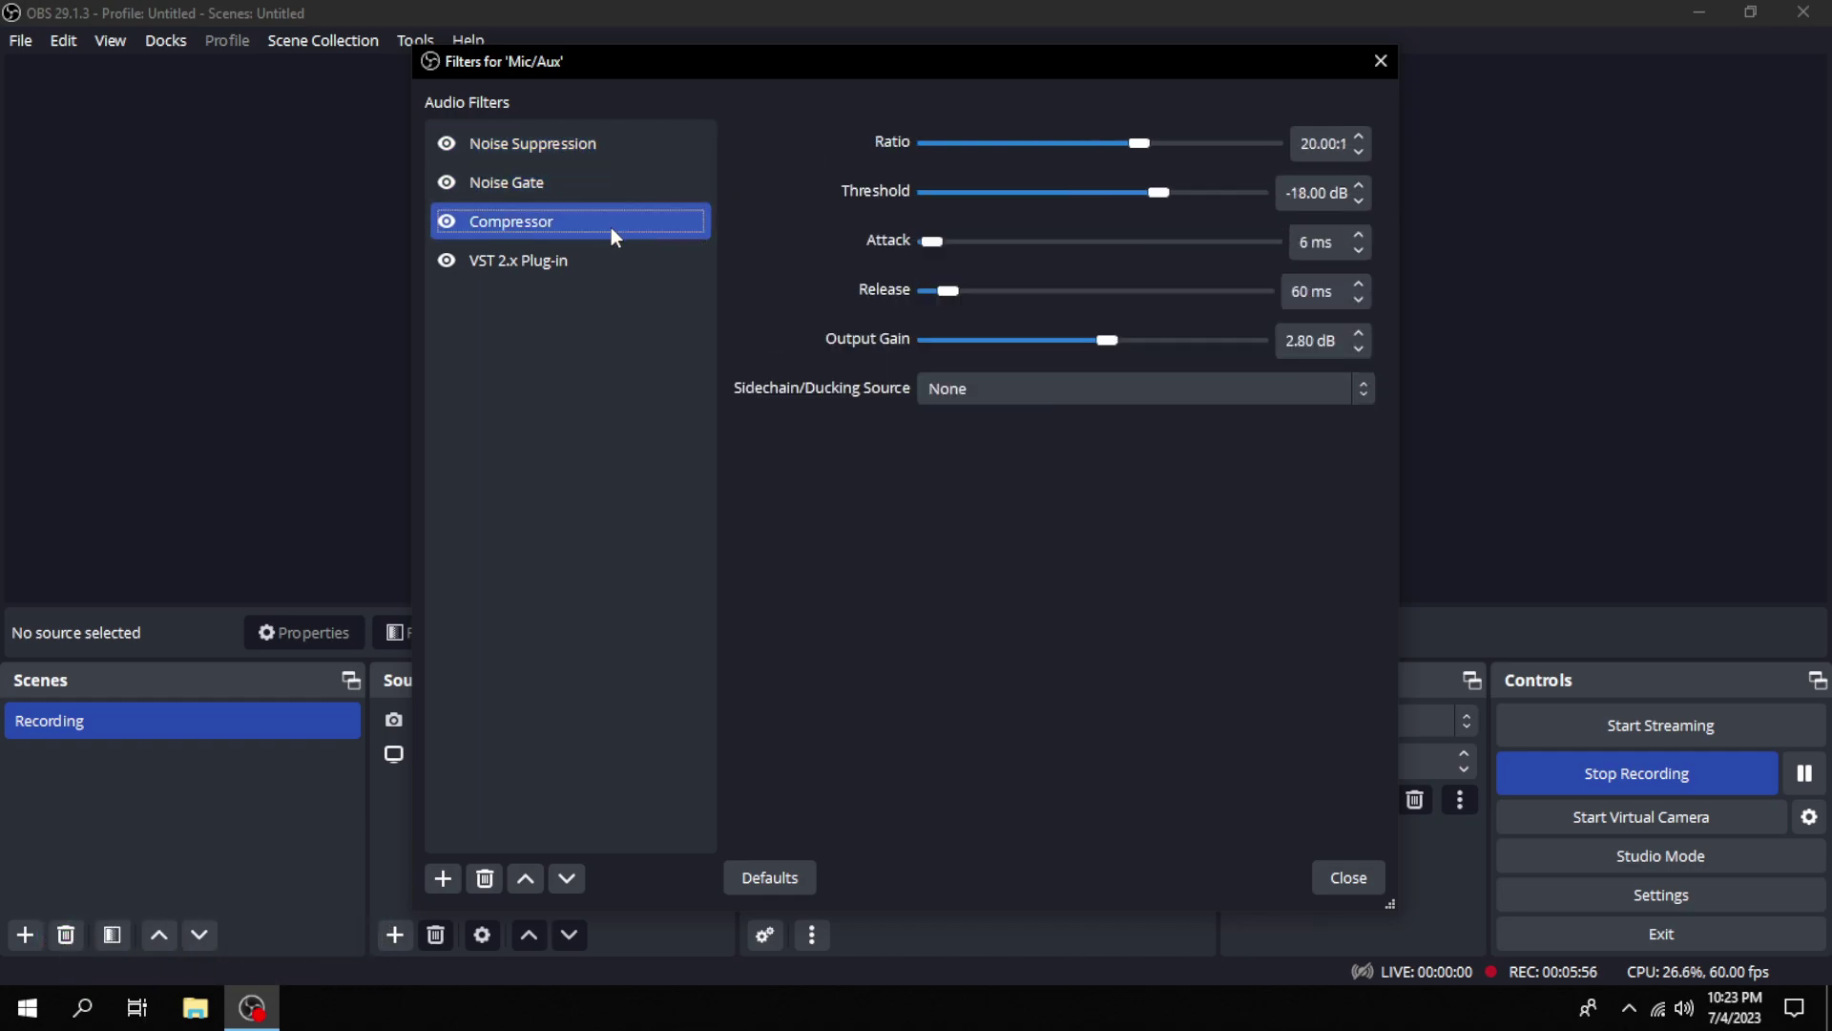
pyautogui.click(587, 264)
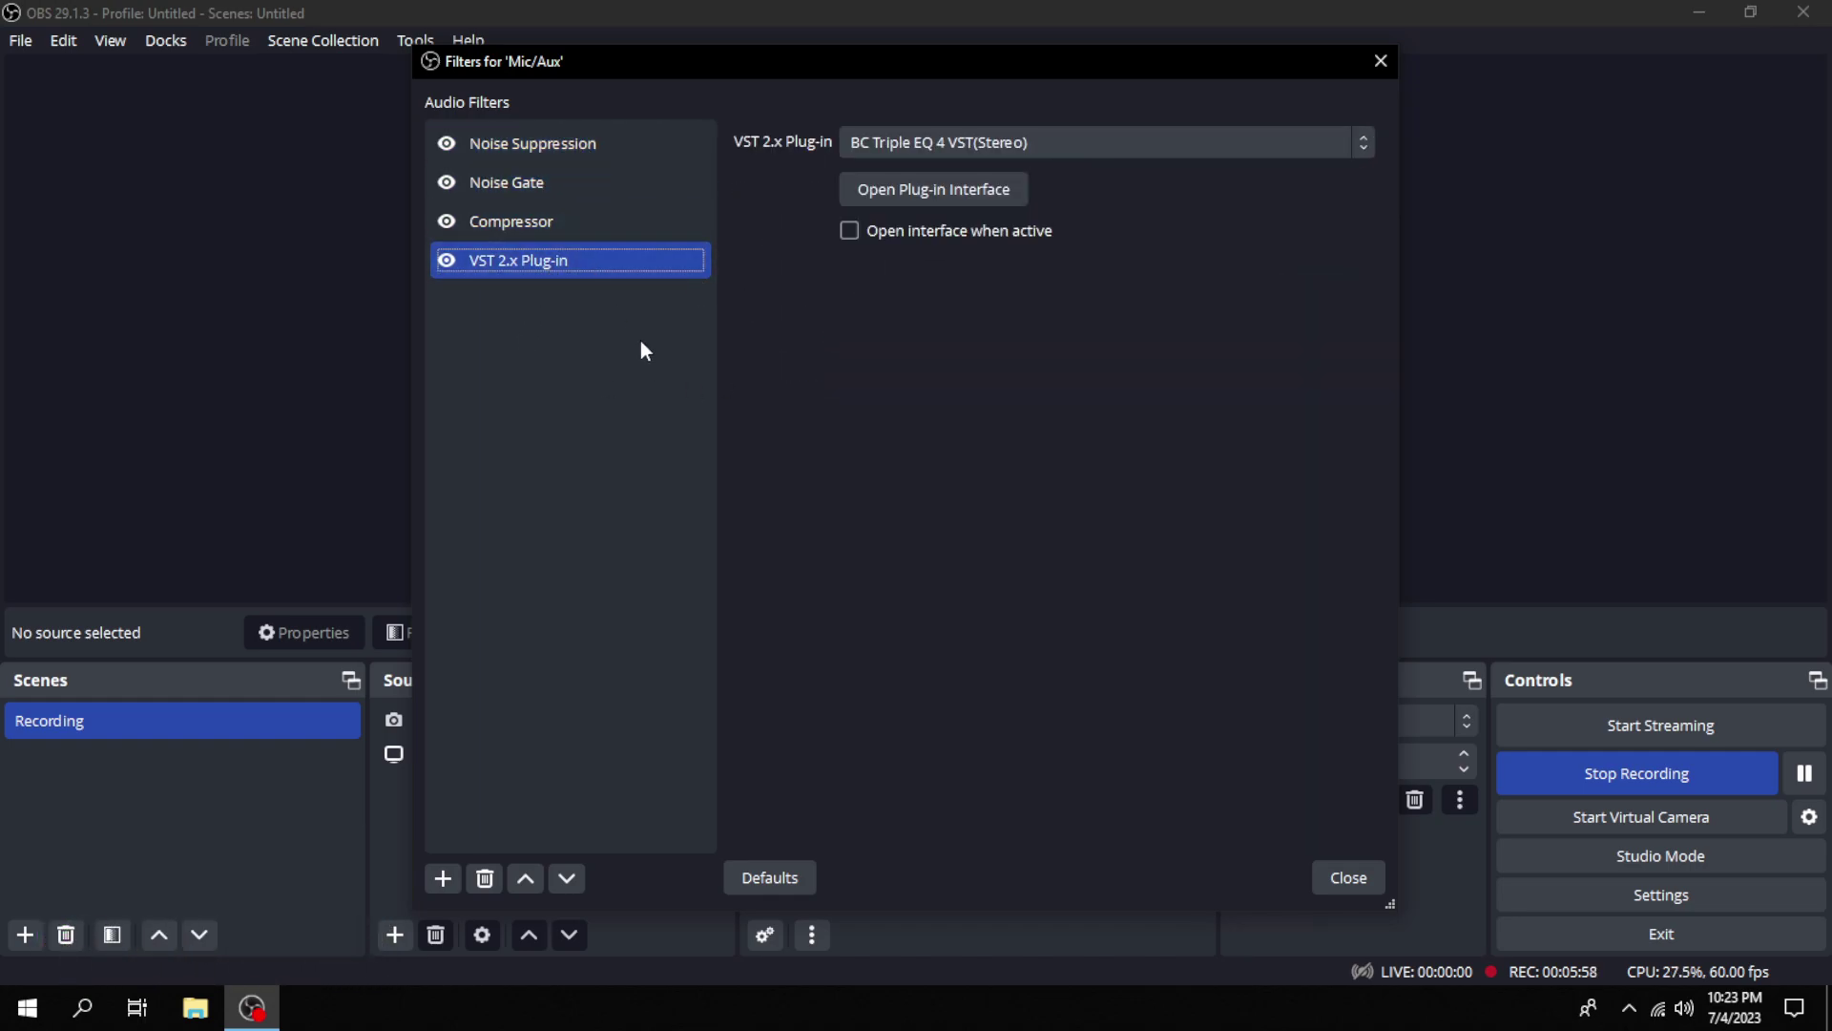
pyautogui.click(561, 162)
pyautogui.rightClick(520, 378)
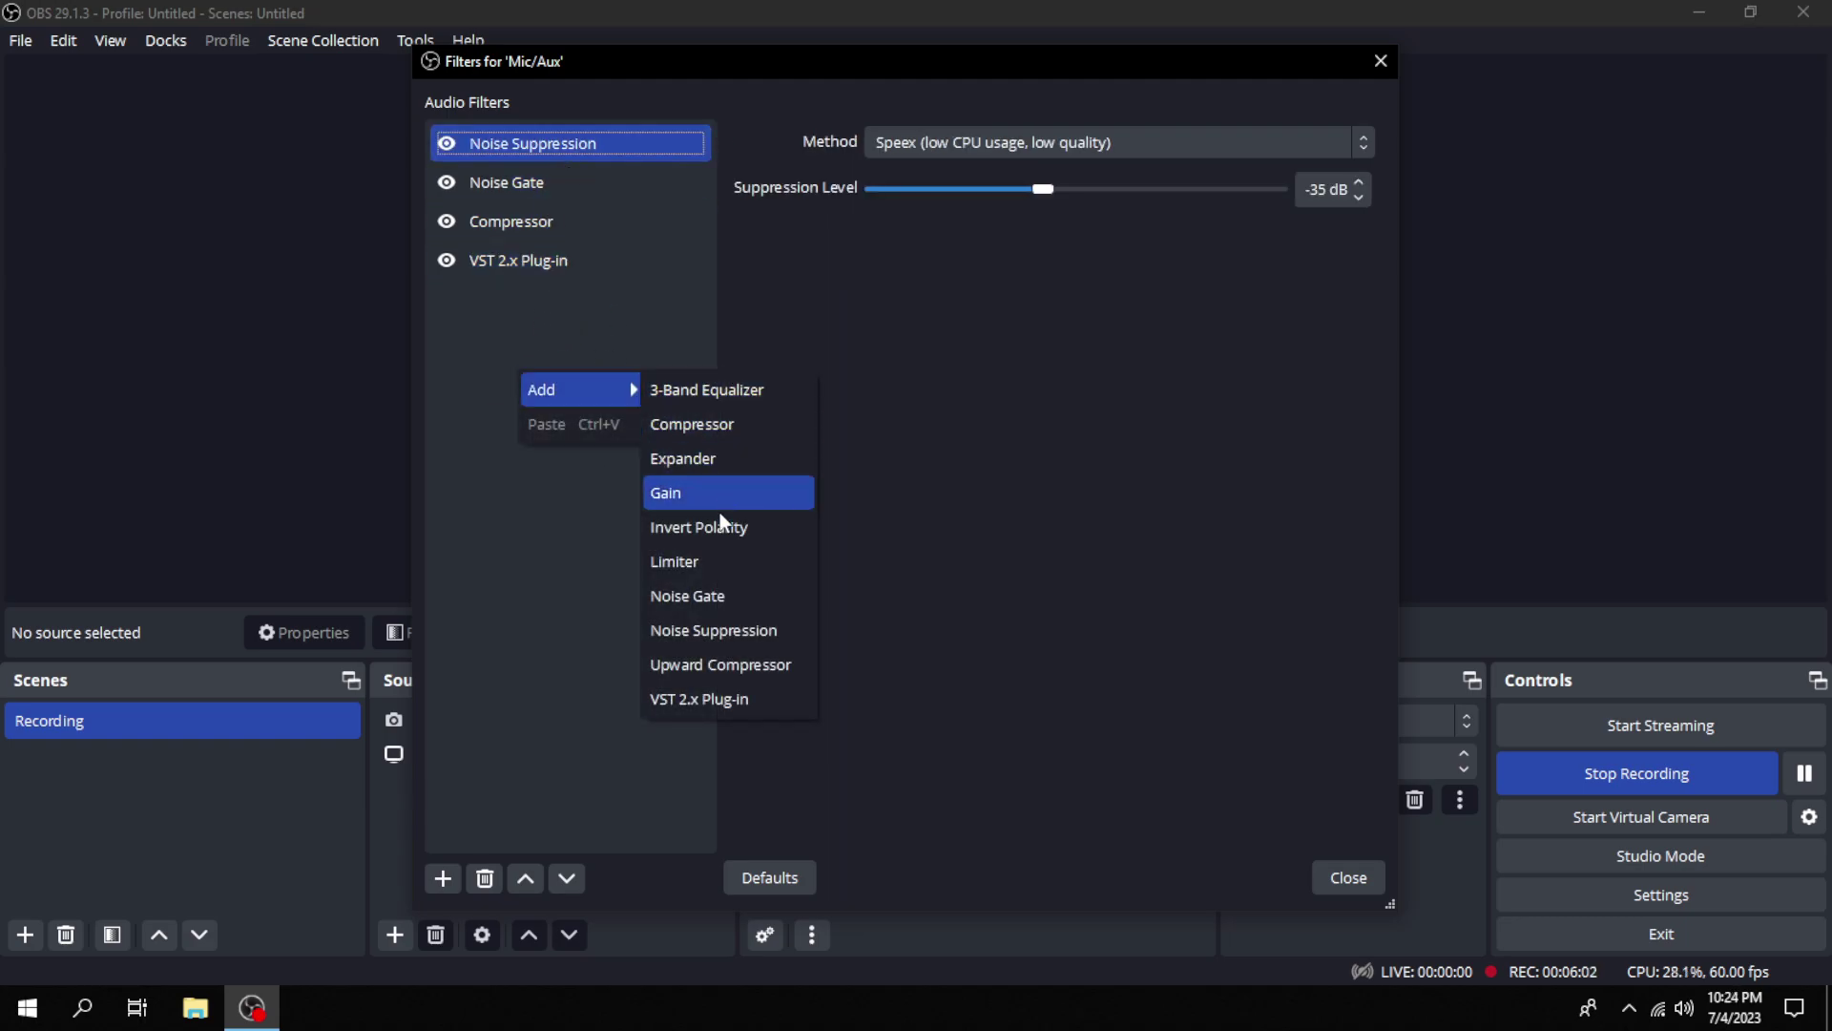
pyautogui.click(498, 564)
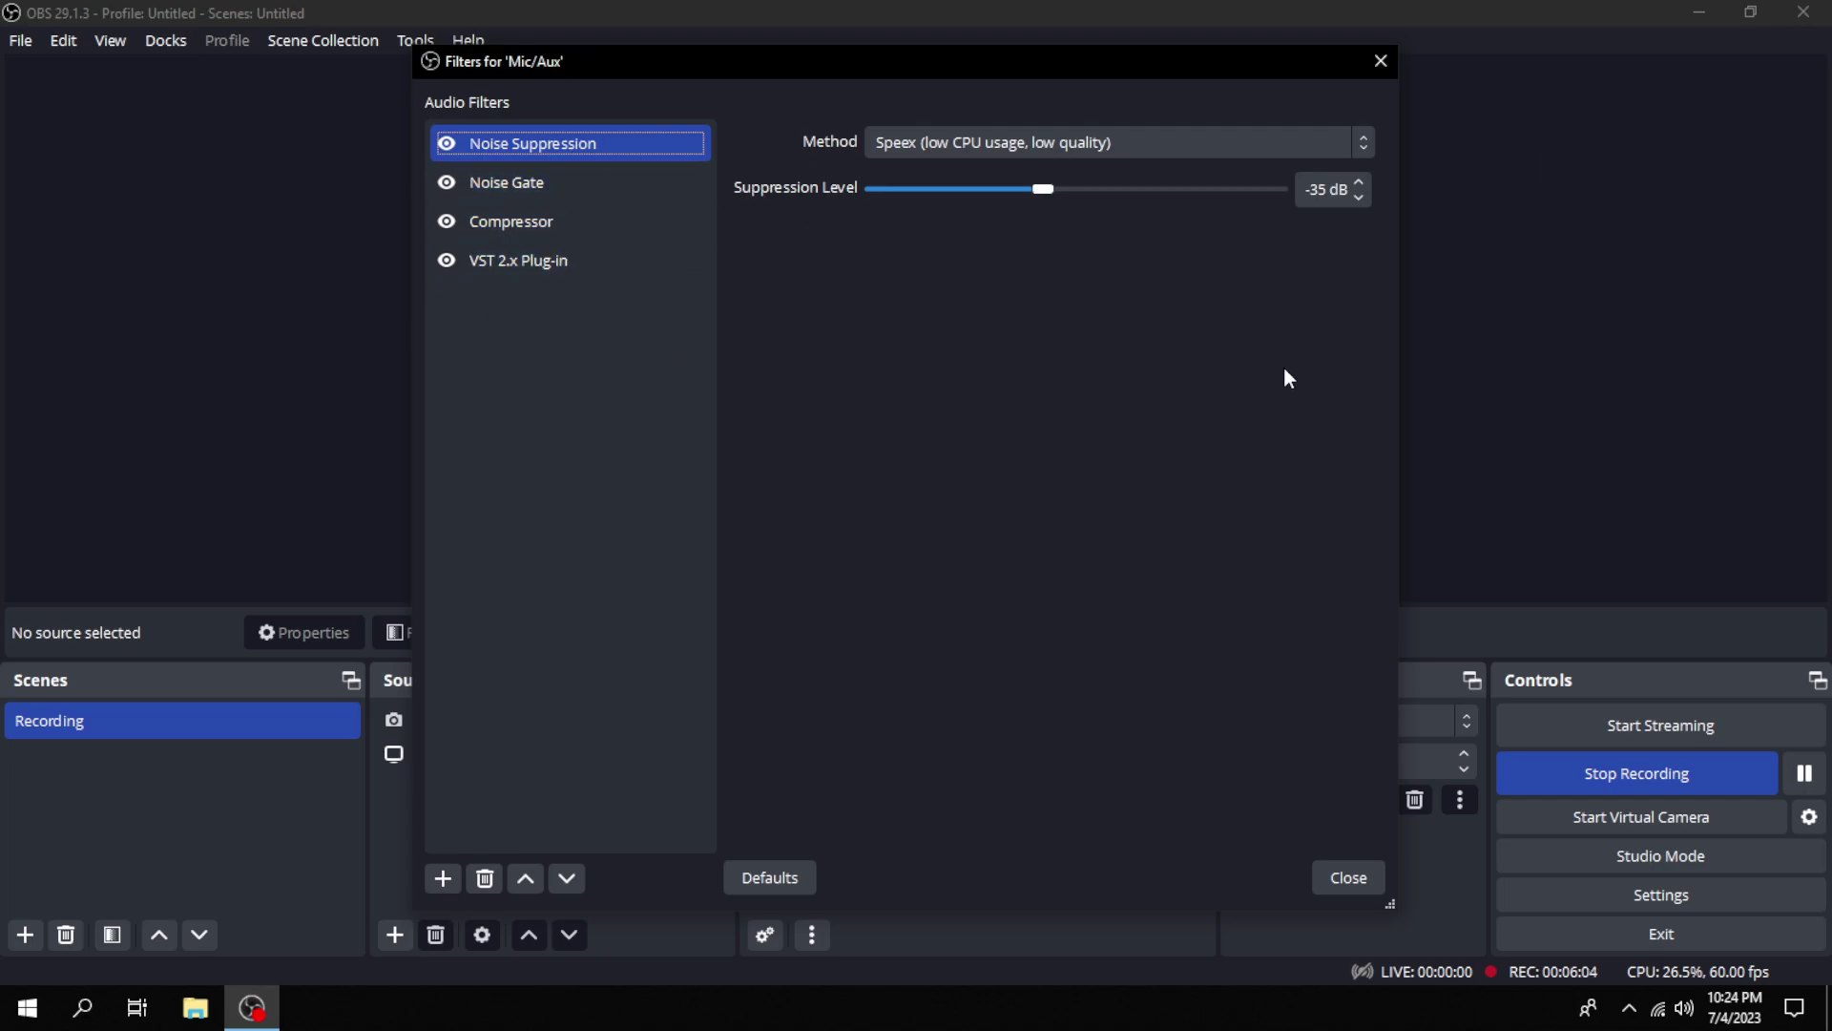
# Step: Review the method options of the Noise Suppression filter, keeping Speex (low CPU usage, low quality)
pyautogui.click(983, 156)
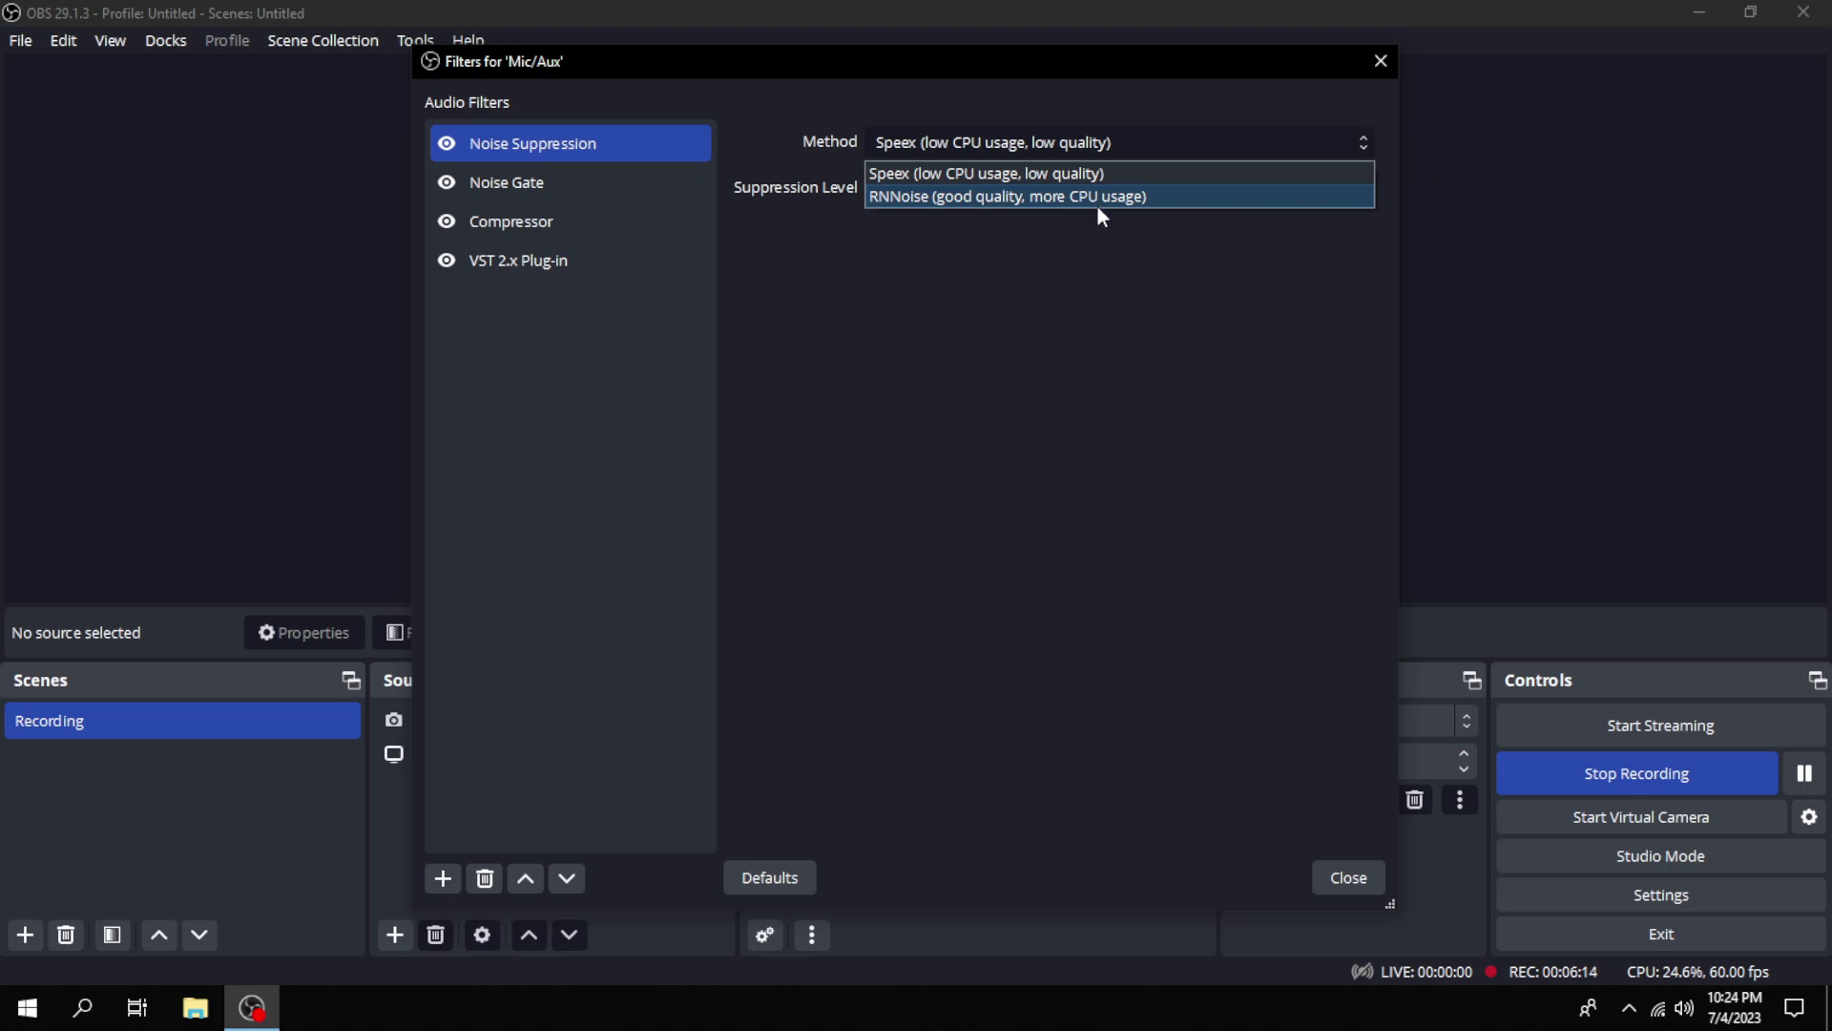
pyautogui.click(1154, 110)
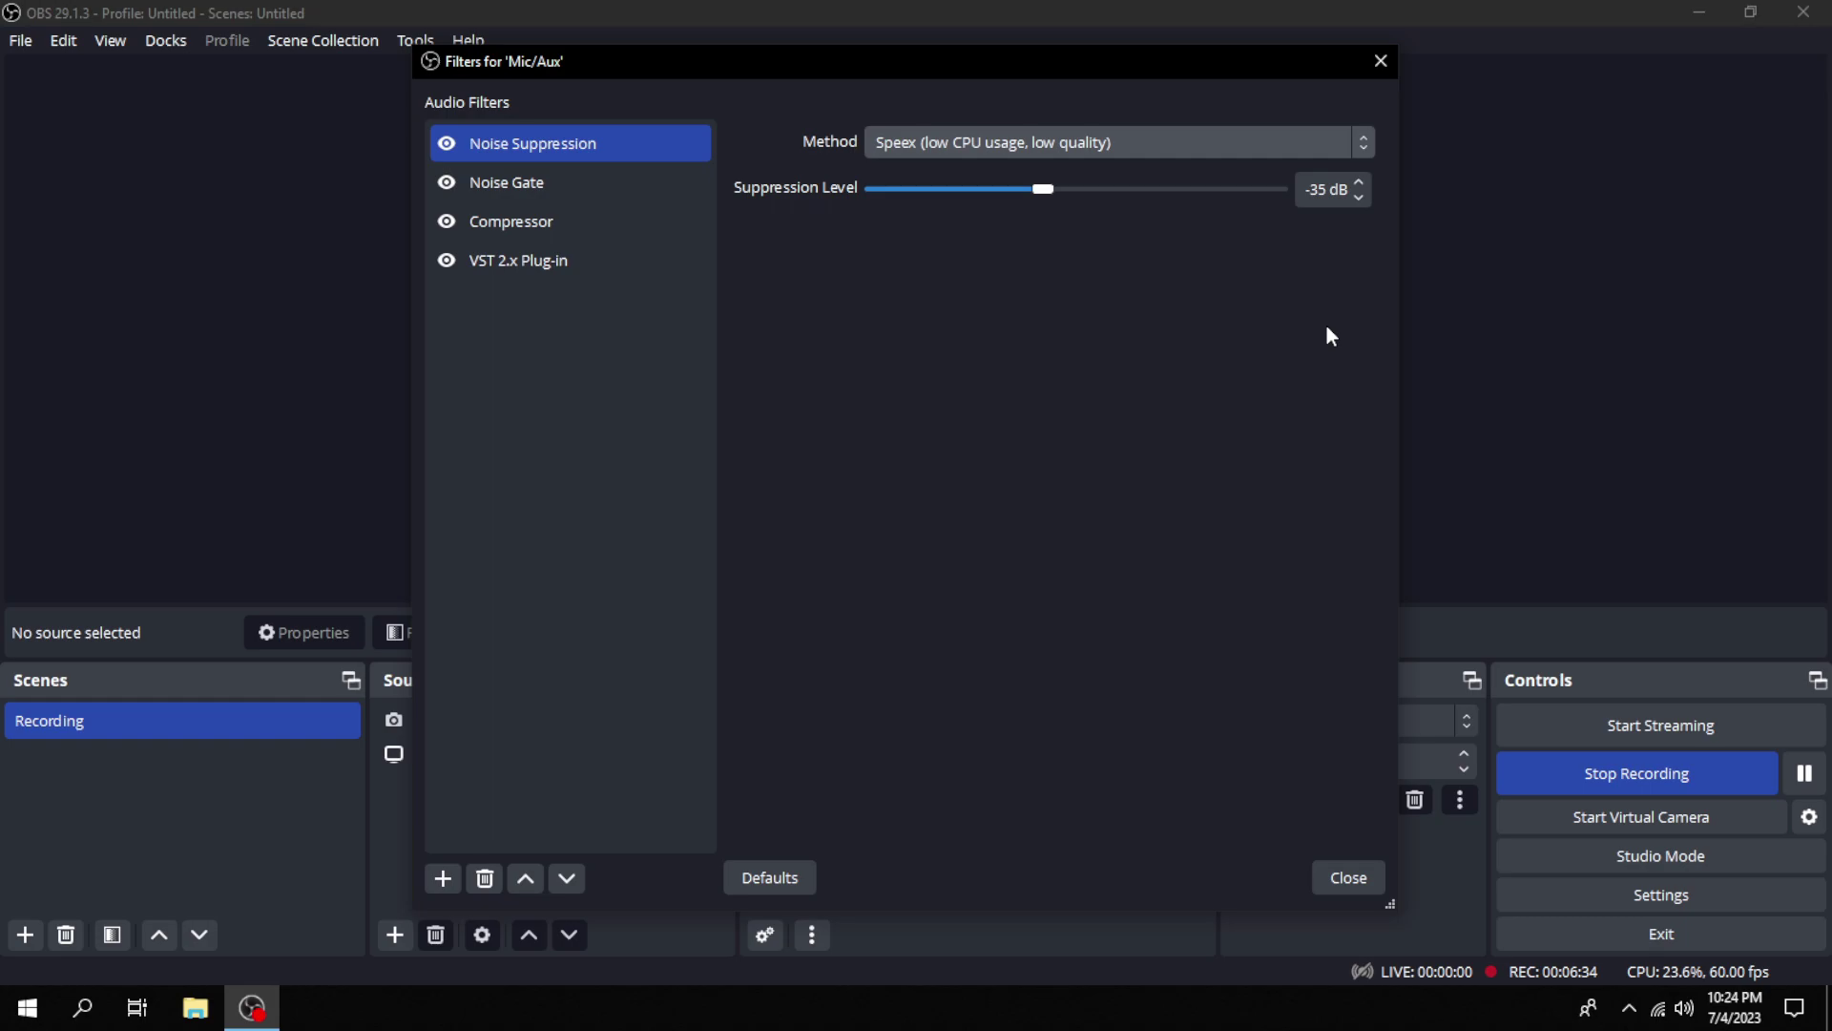
pyautogui.click(635, 434)
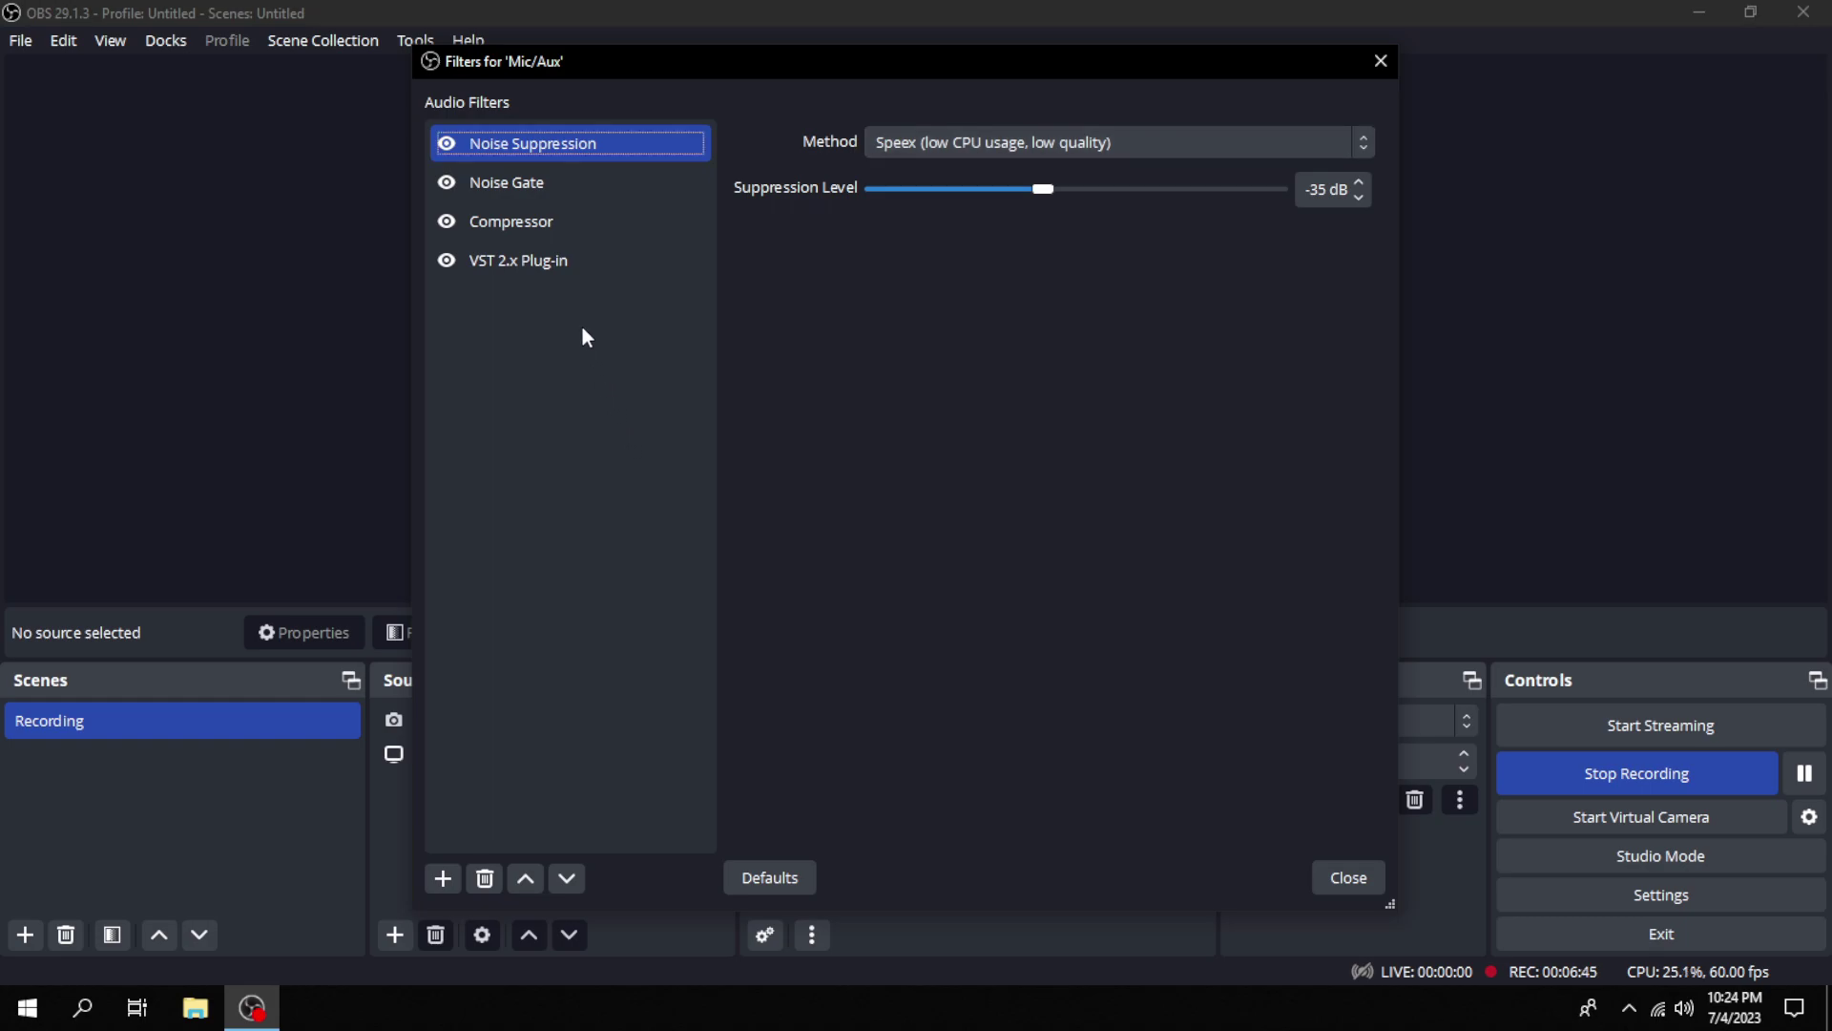
# Step: Examine the Noise Gate's thresholds and timing values and the Compressor's ratio, threshold, attack, release and output gain settings
pyautogui.click(530, 183)
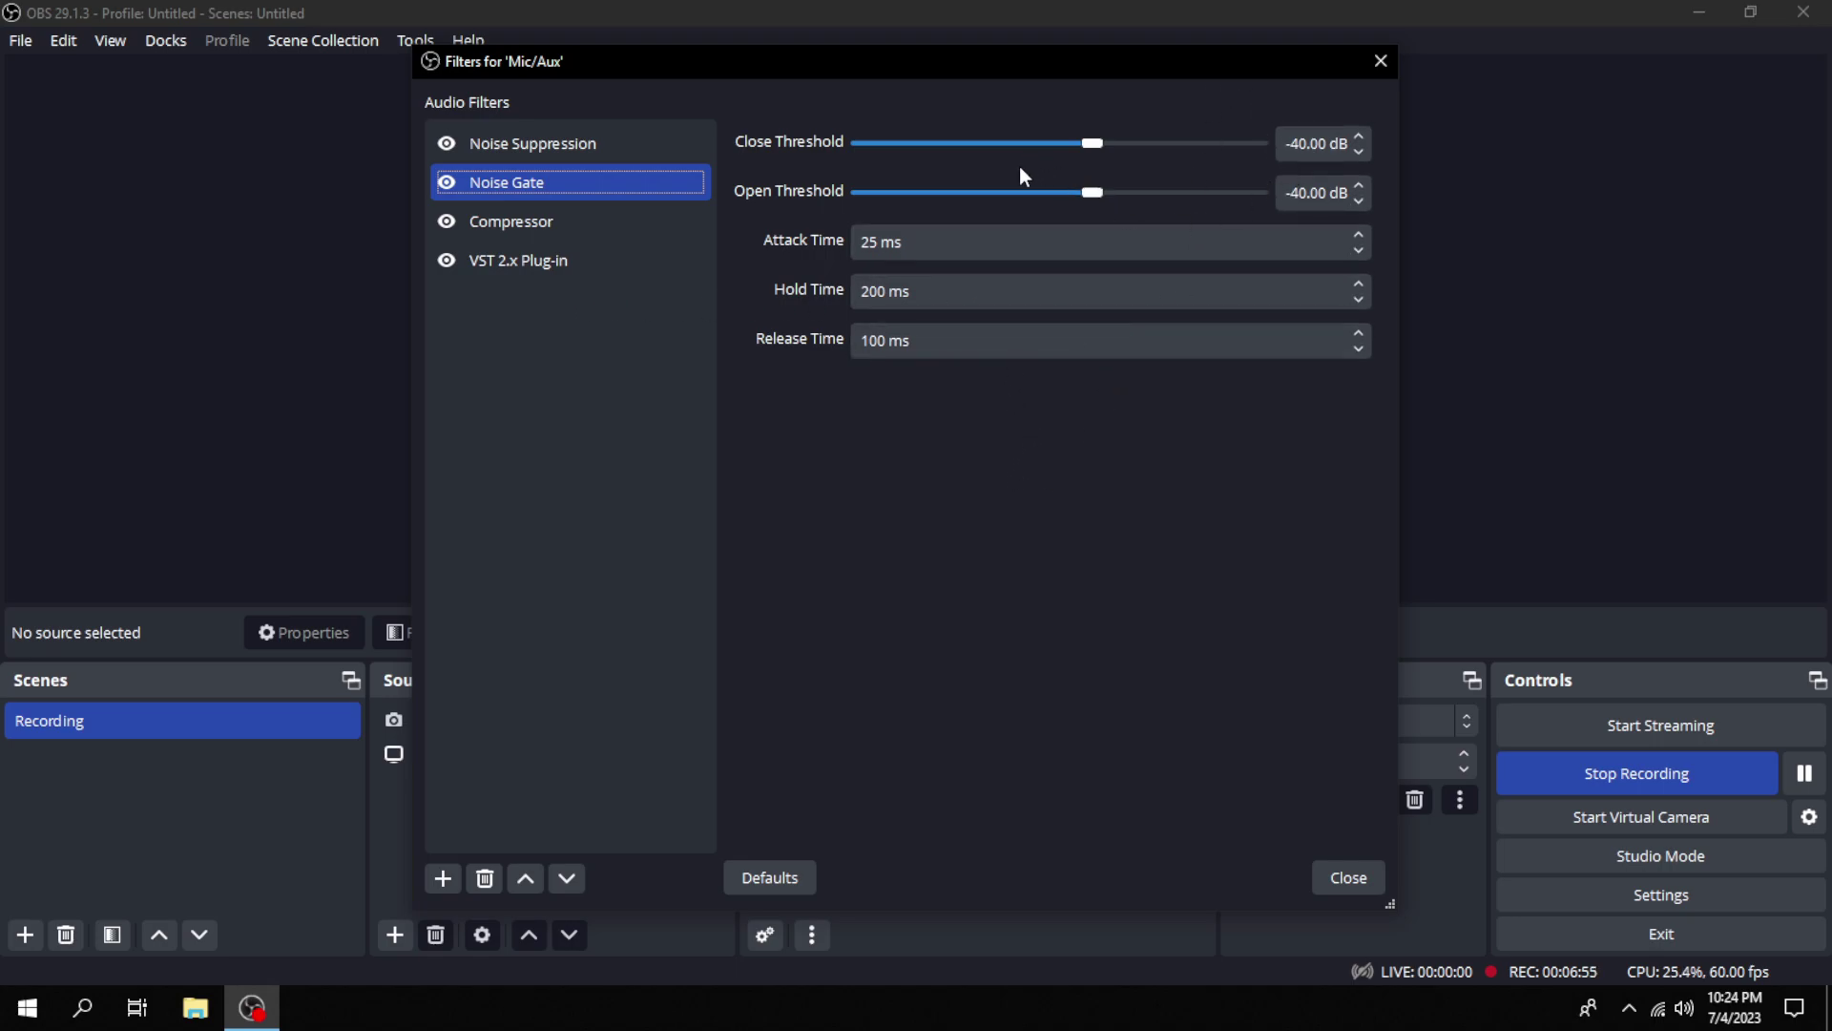
pyautogui.click(976, 516)
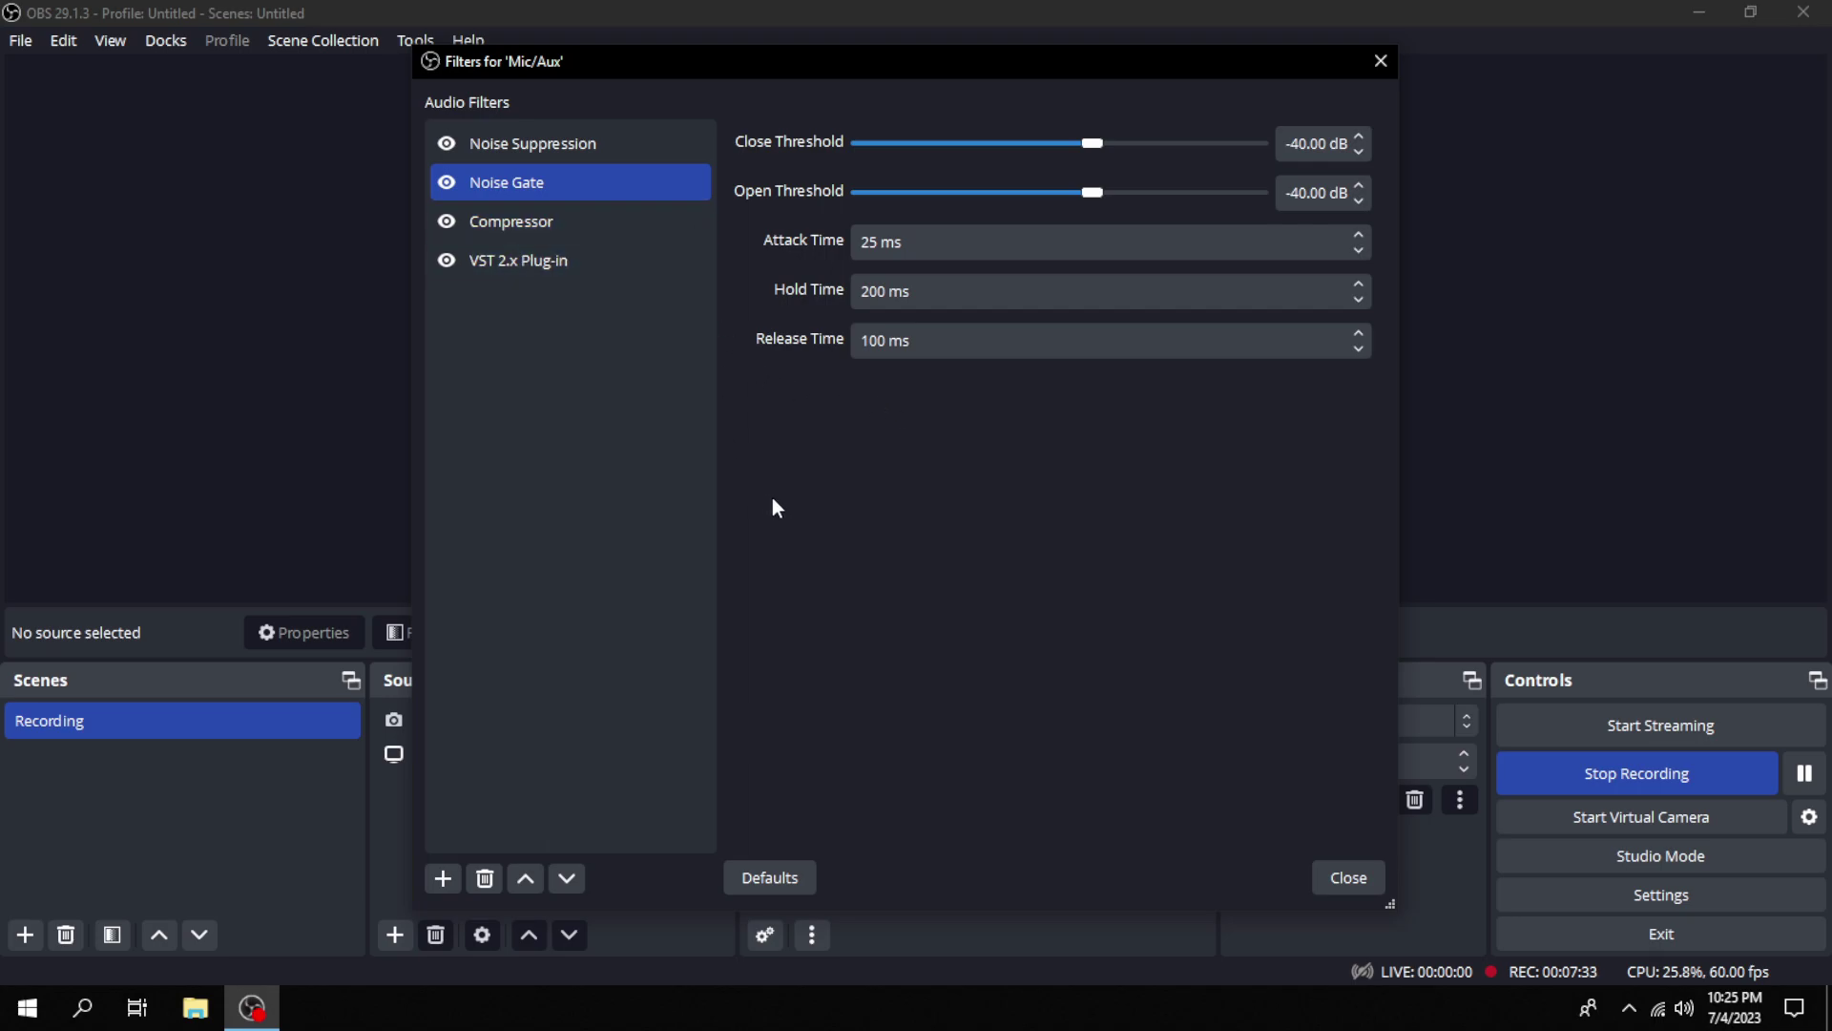
pyautogui.press('Down')
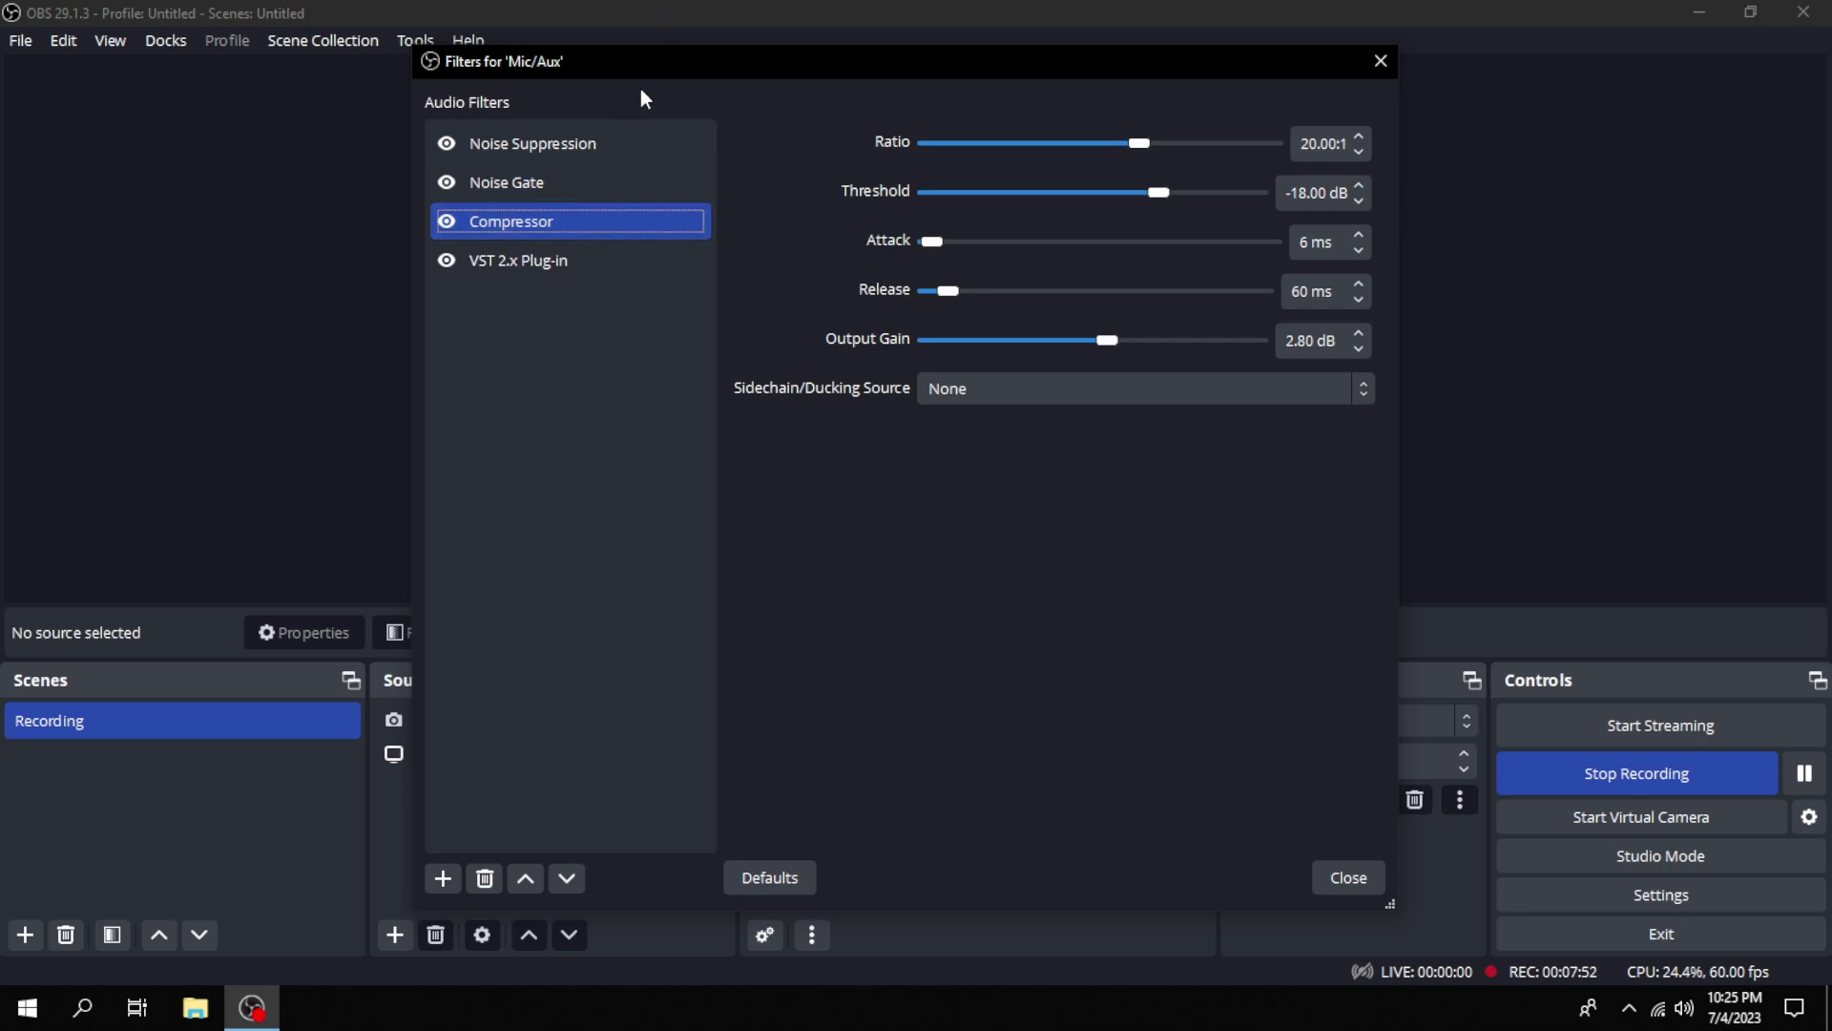
pyautogui.click(608, 145)
pyautogui.click(603, 189)
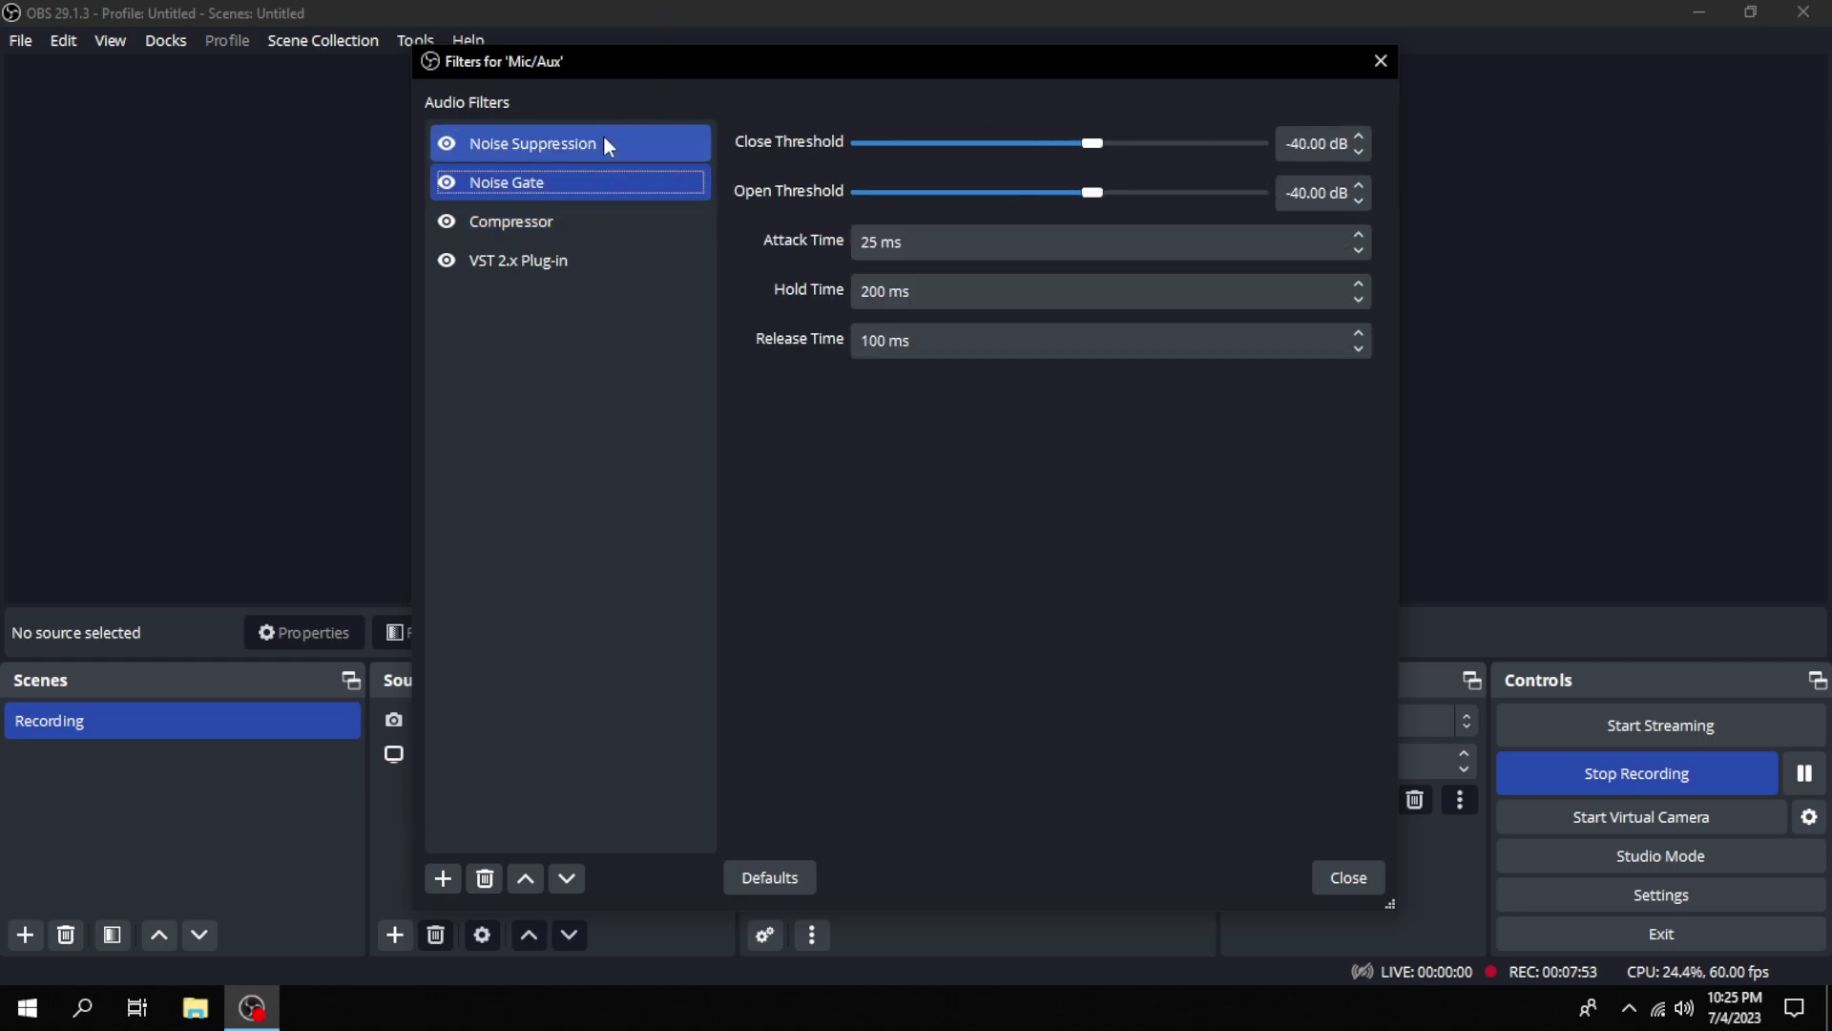
pyautogui.click(582, 236)
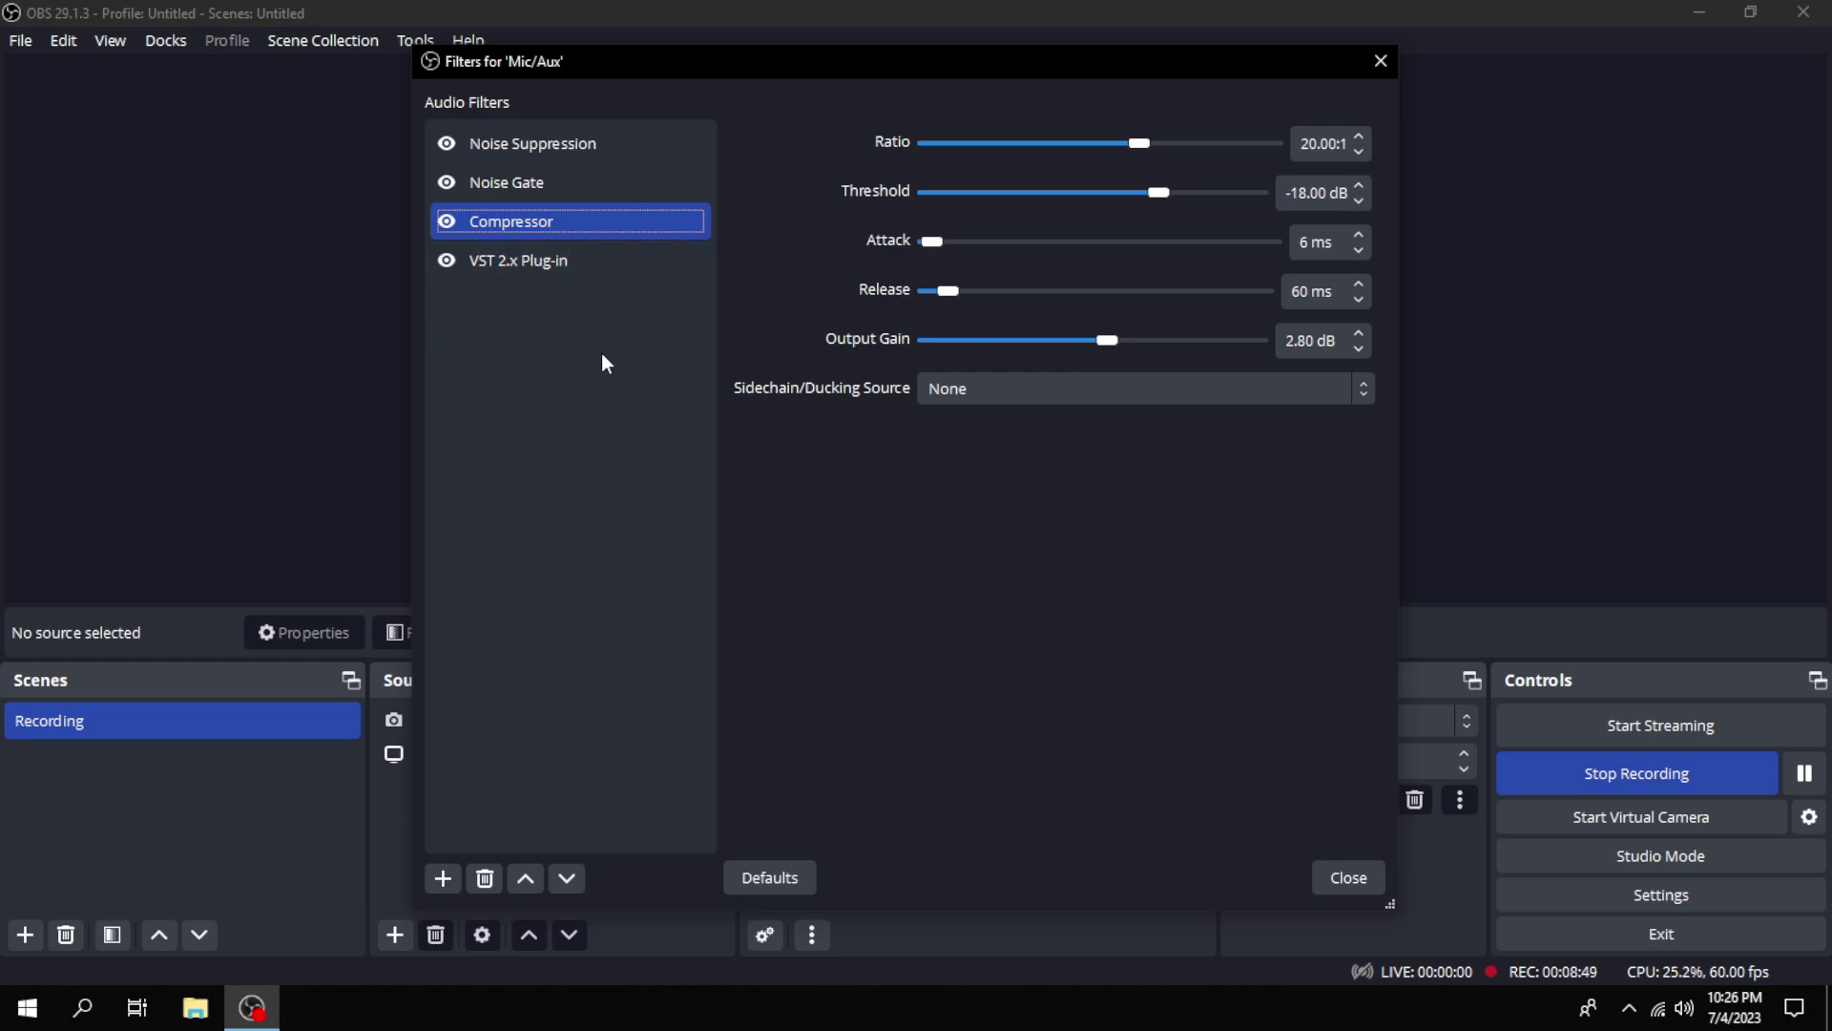
# Step: Select the existing VST 2.x Plug-in filter and locate its type among the filters available to add, without adding another
pyautogui.click(548, 268)
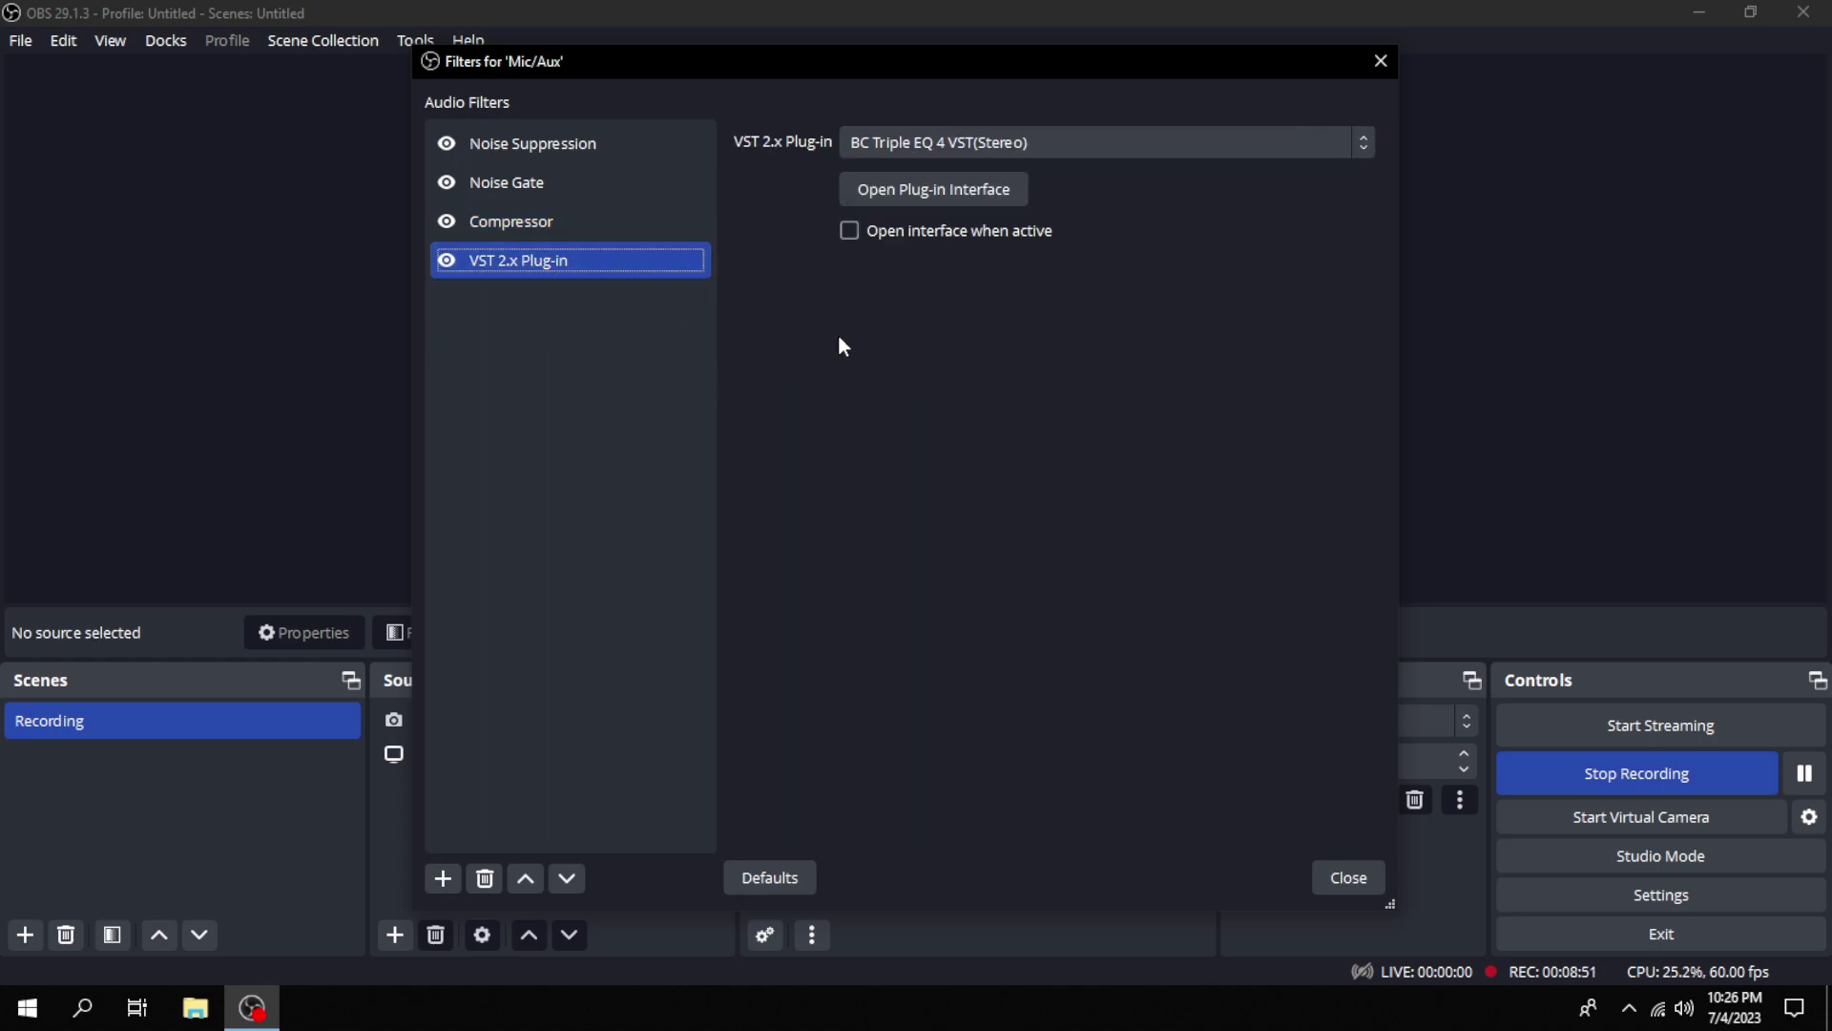
pyautogui.rightClick(586, 437)
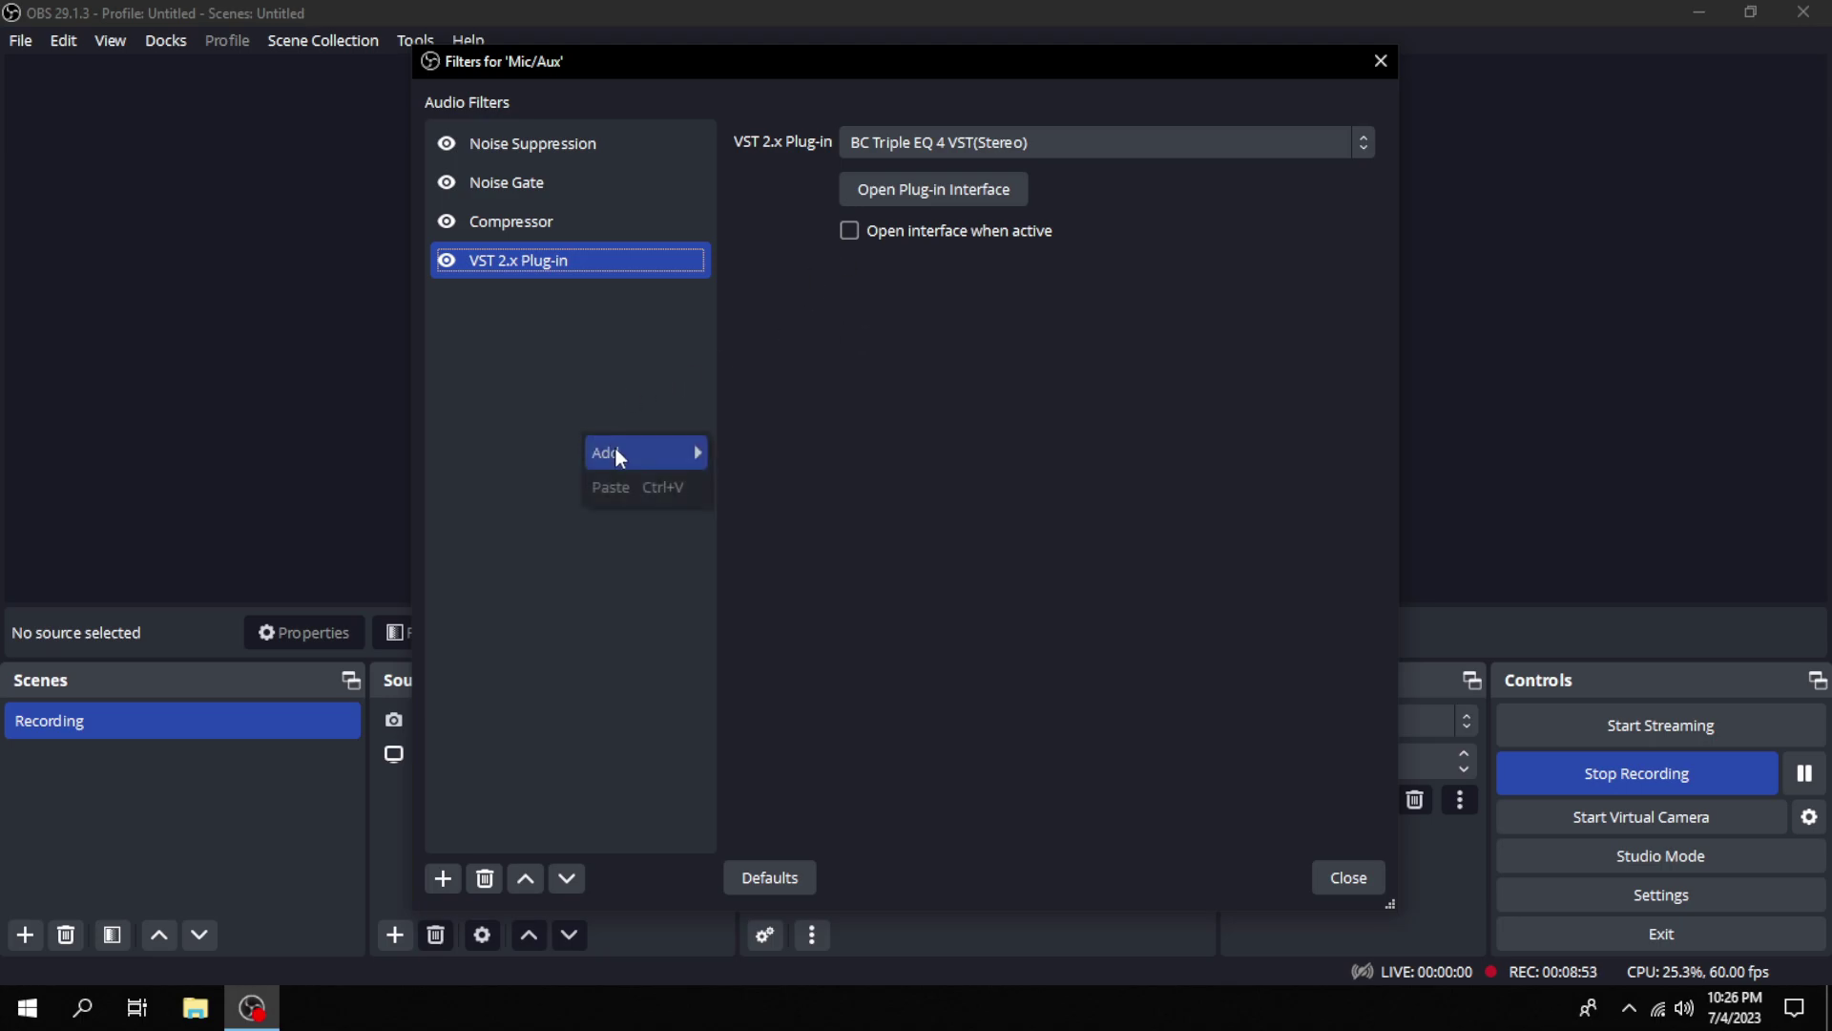
pyautogui.moveTo(674, 449)
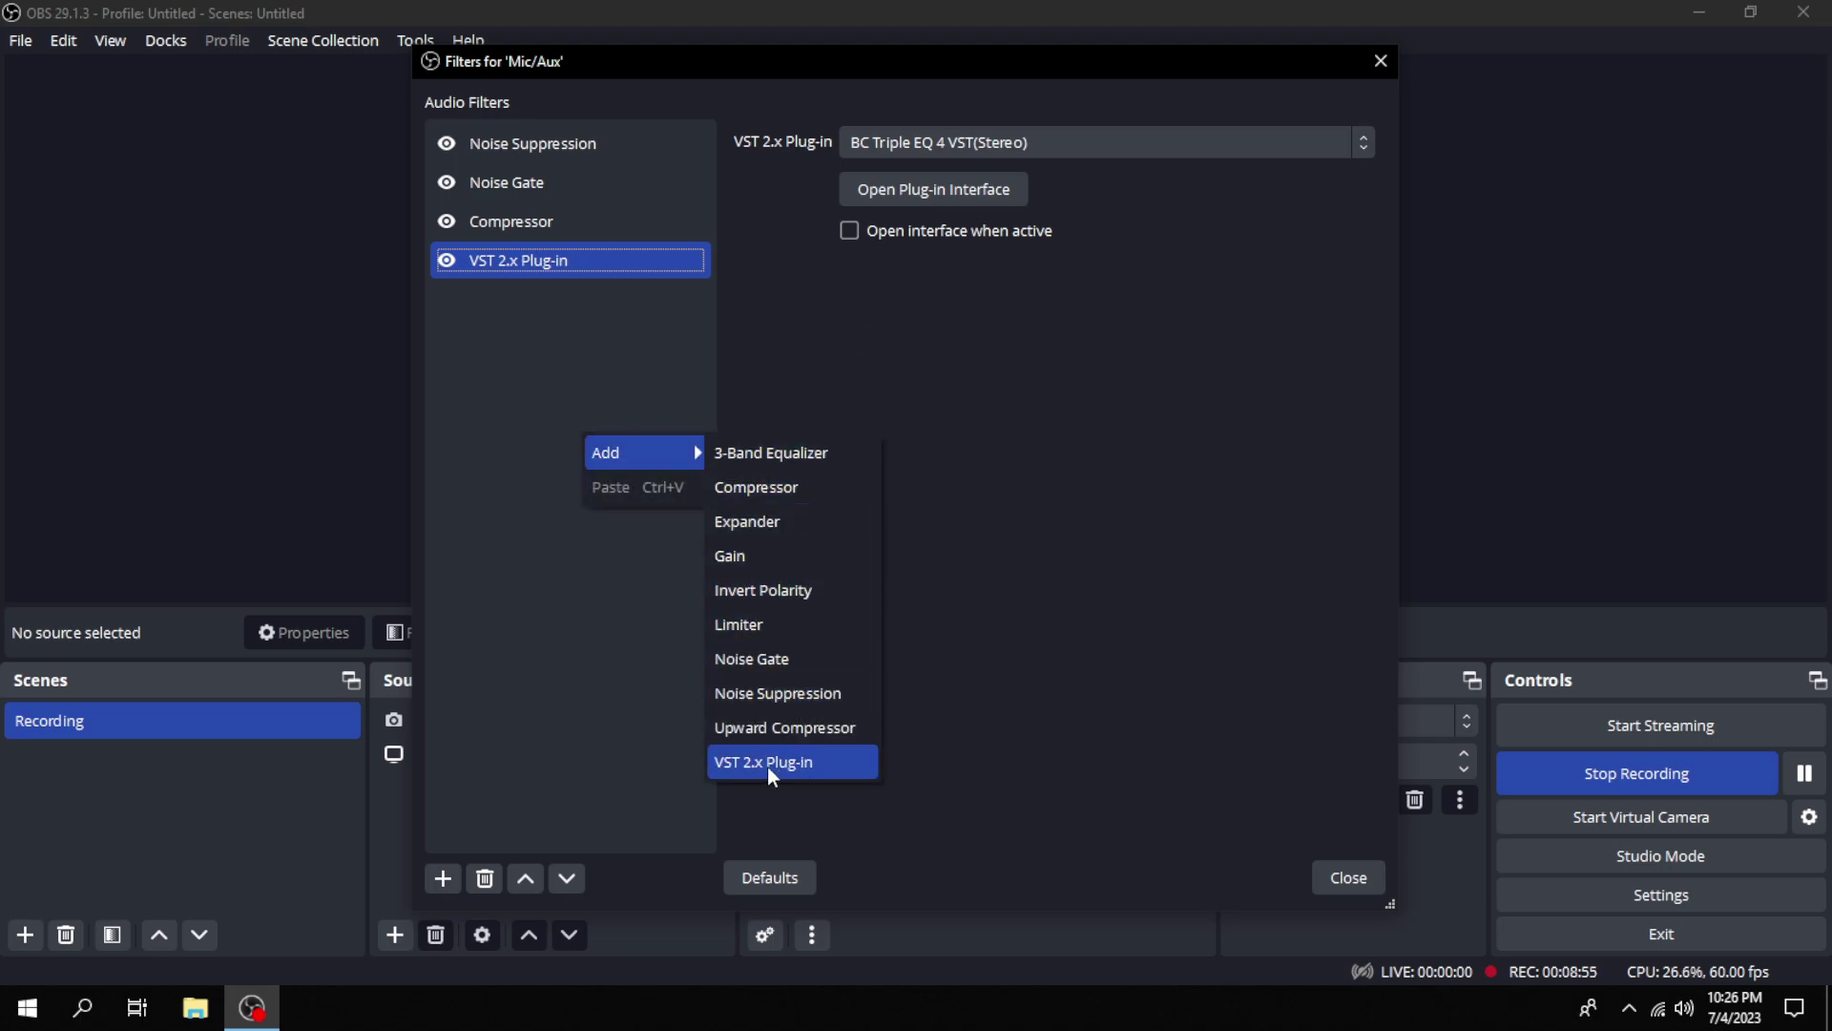
pyautogui.click(524, 474)
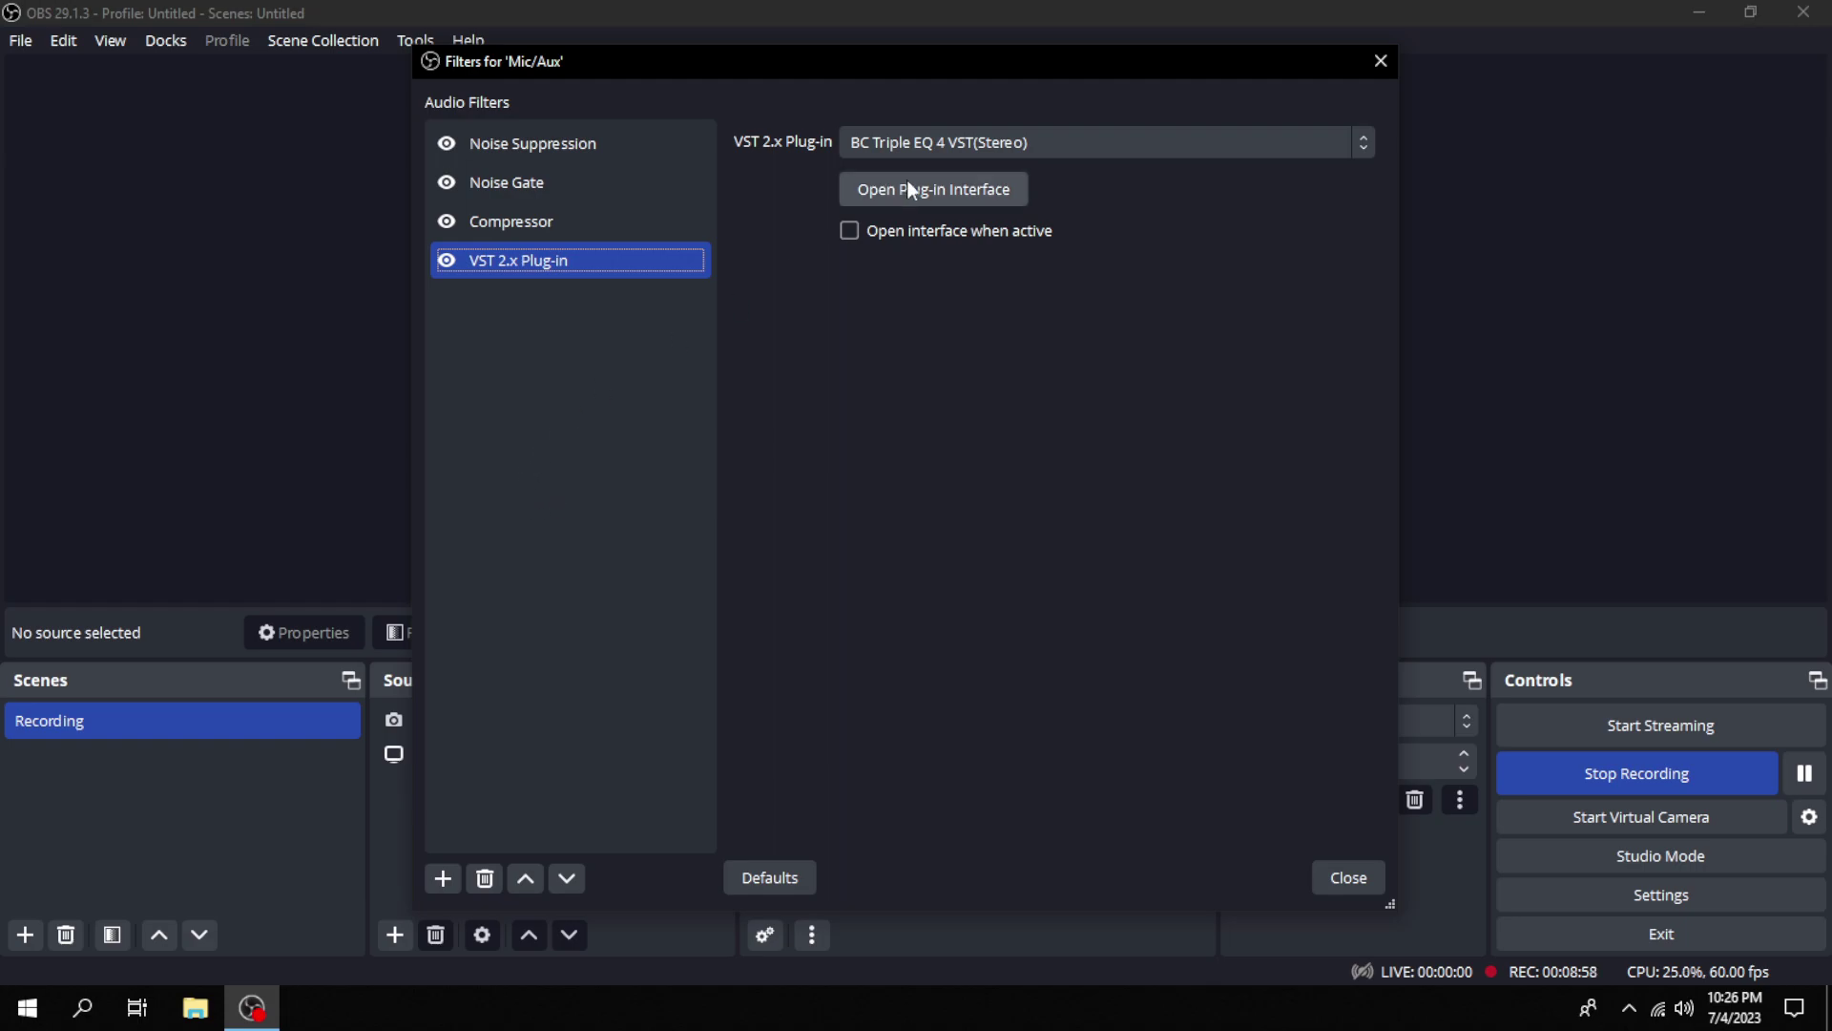
# Step: Review the available VST plug-ins, keep BC Triple EQ 4 VST(Stereo), and open its plug-in interface to examine the equalizer curve
pyautogui.click(952, 131)
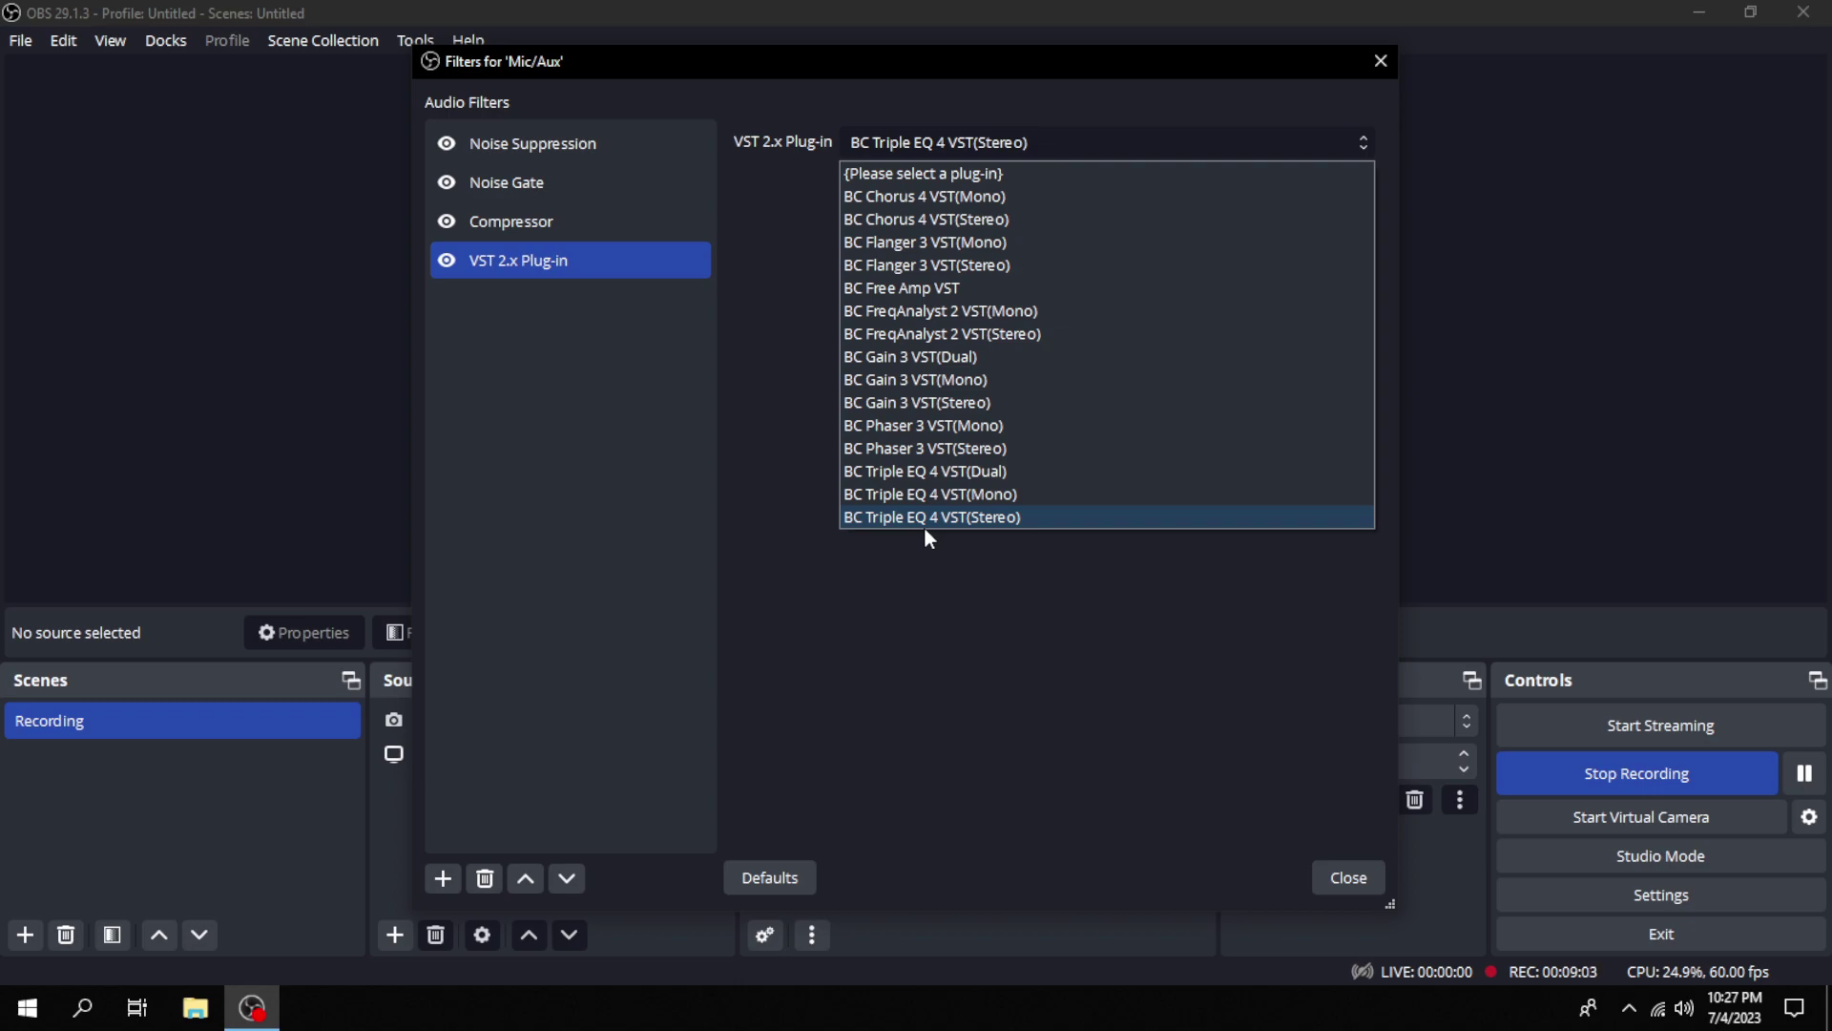
pyautogui.click(855, 611)
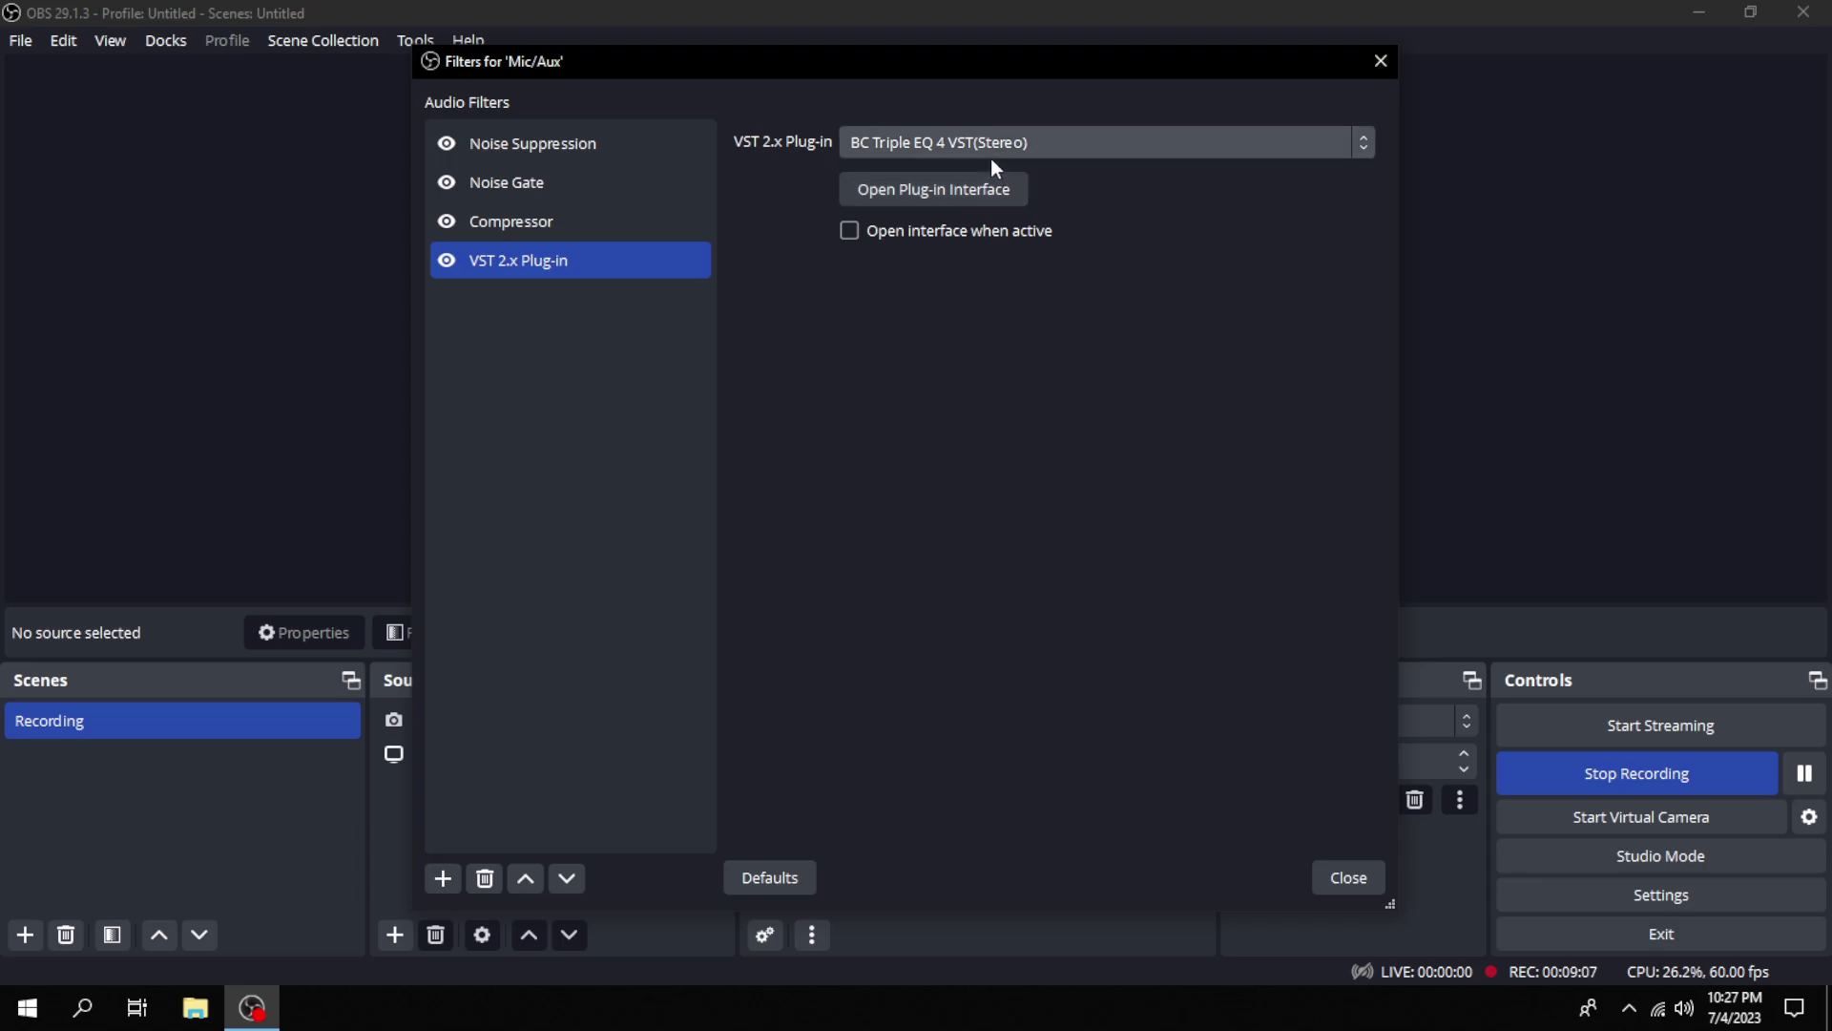
pyautogui.click(944, 202)
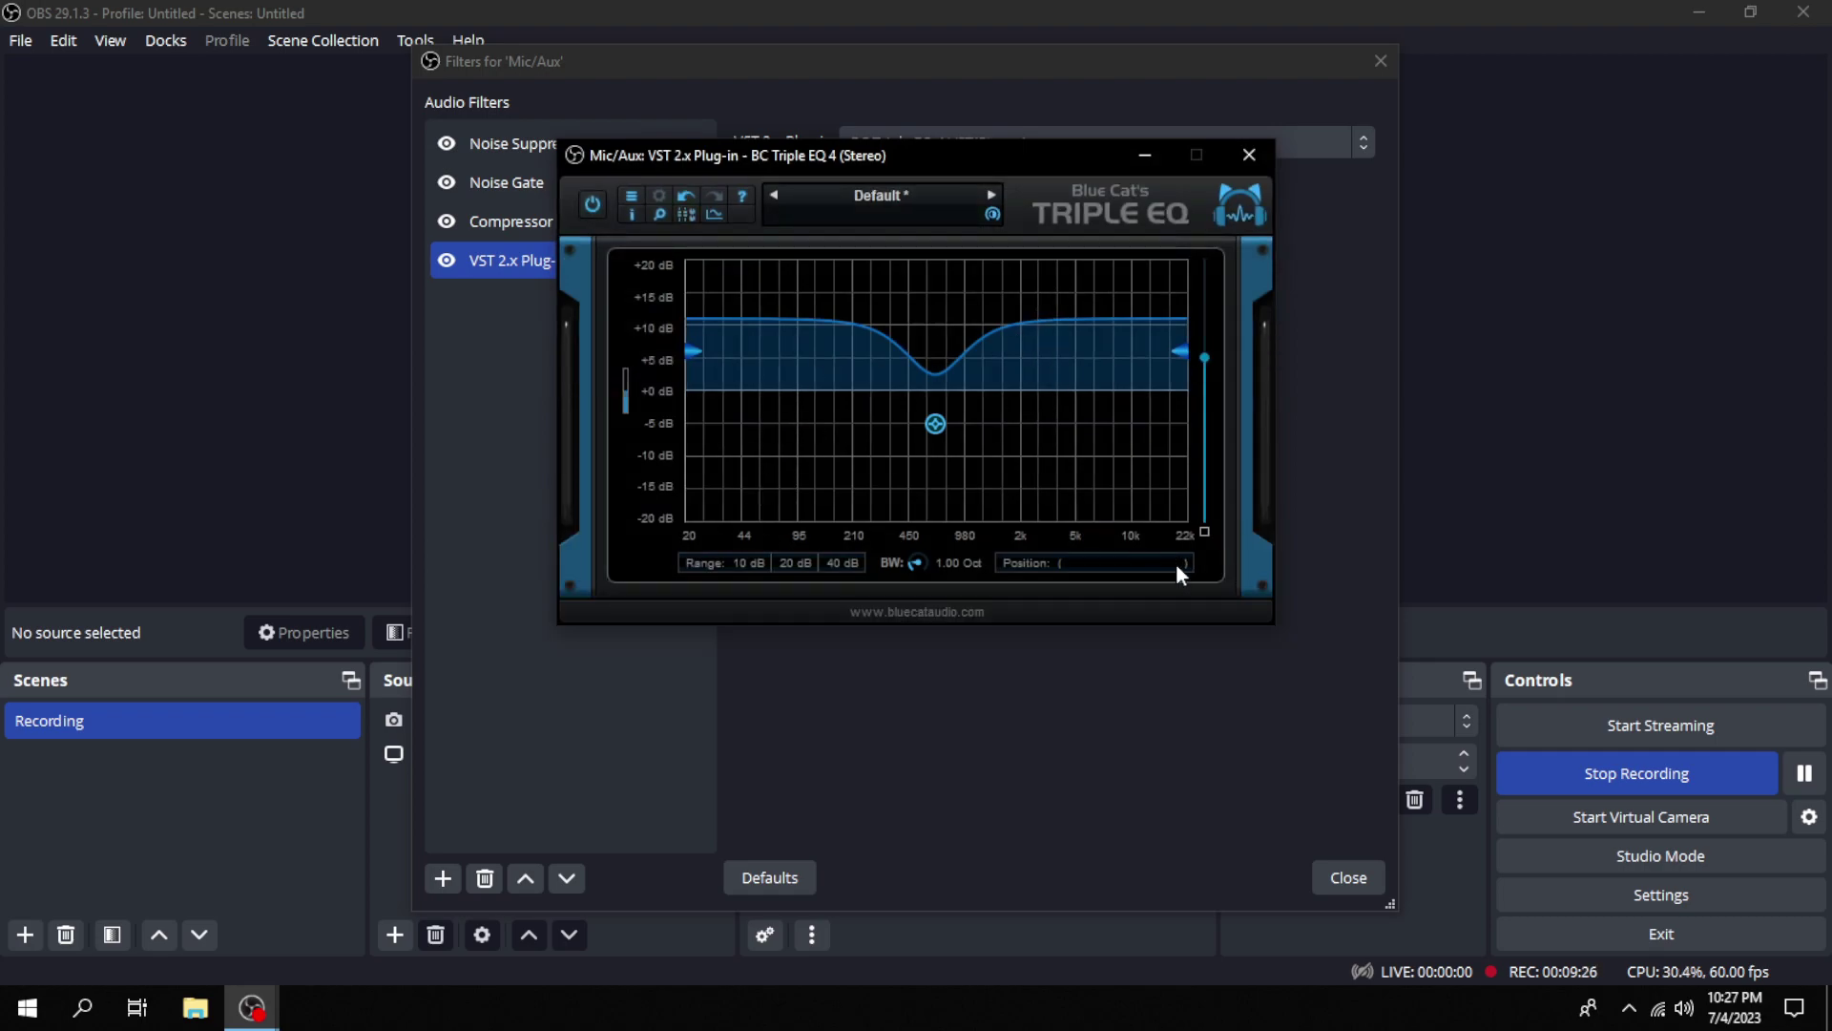
pyautogui.click(688, 215)
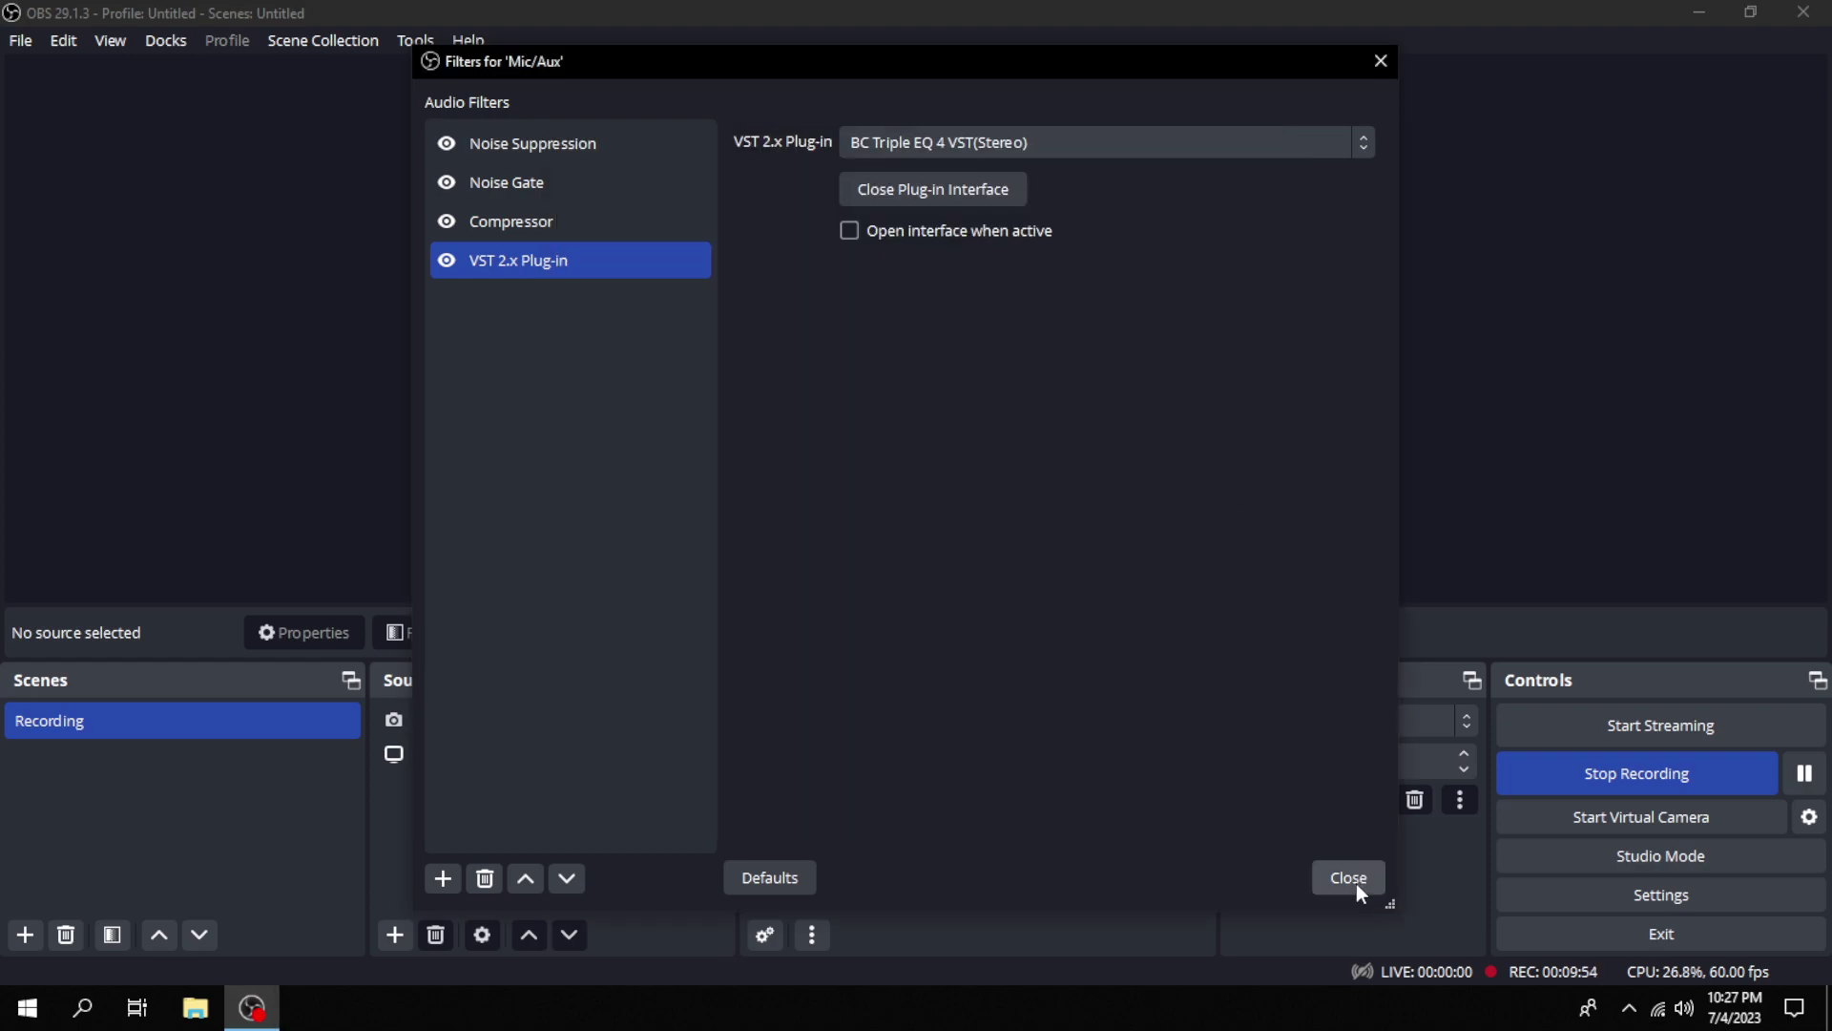
# Step: Recheck the settings and order of the Mic/Aux filters from Noise Suppression to Compressor, and close the filters dialog
pyautogui.click(504, 150)
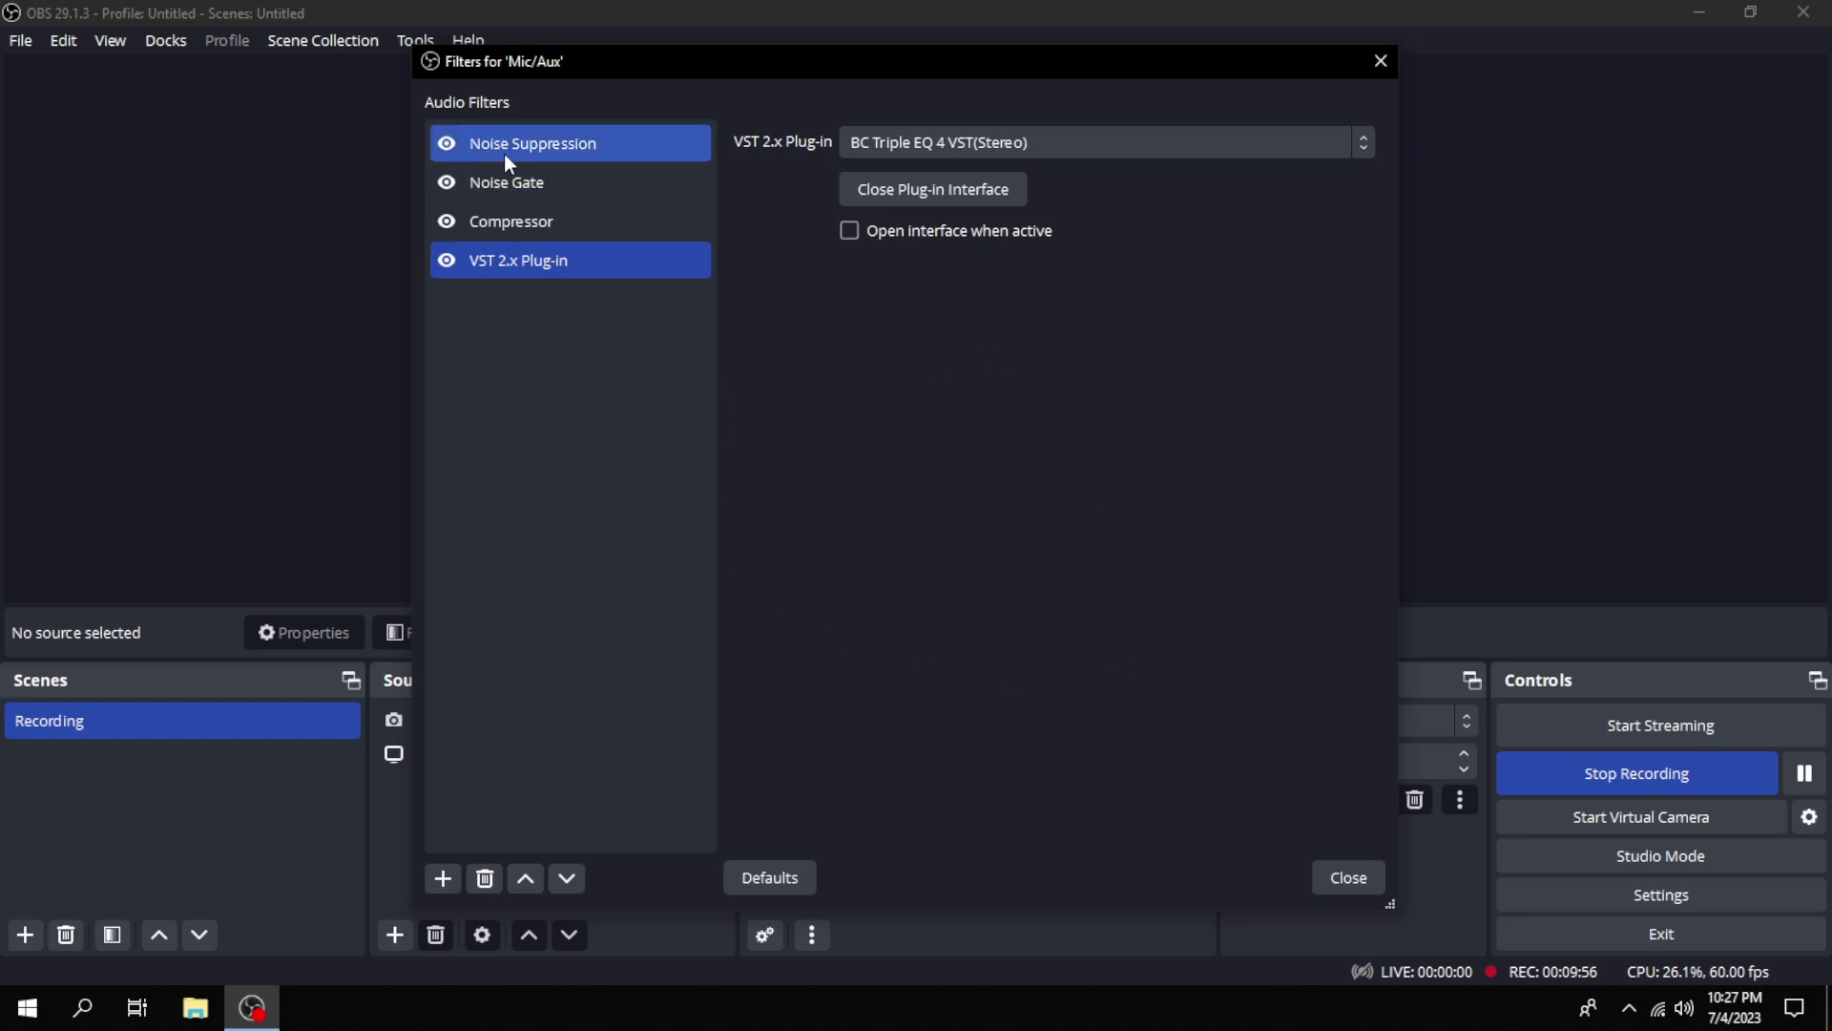
pyautogui.click(536, 190)
pyautogui.press('Up')
pyautogui.click(584, 183)
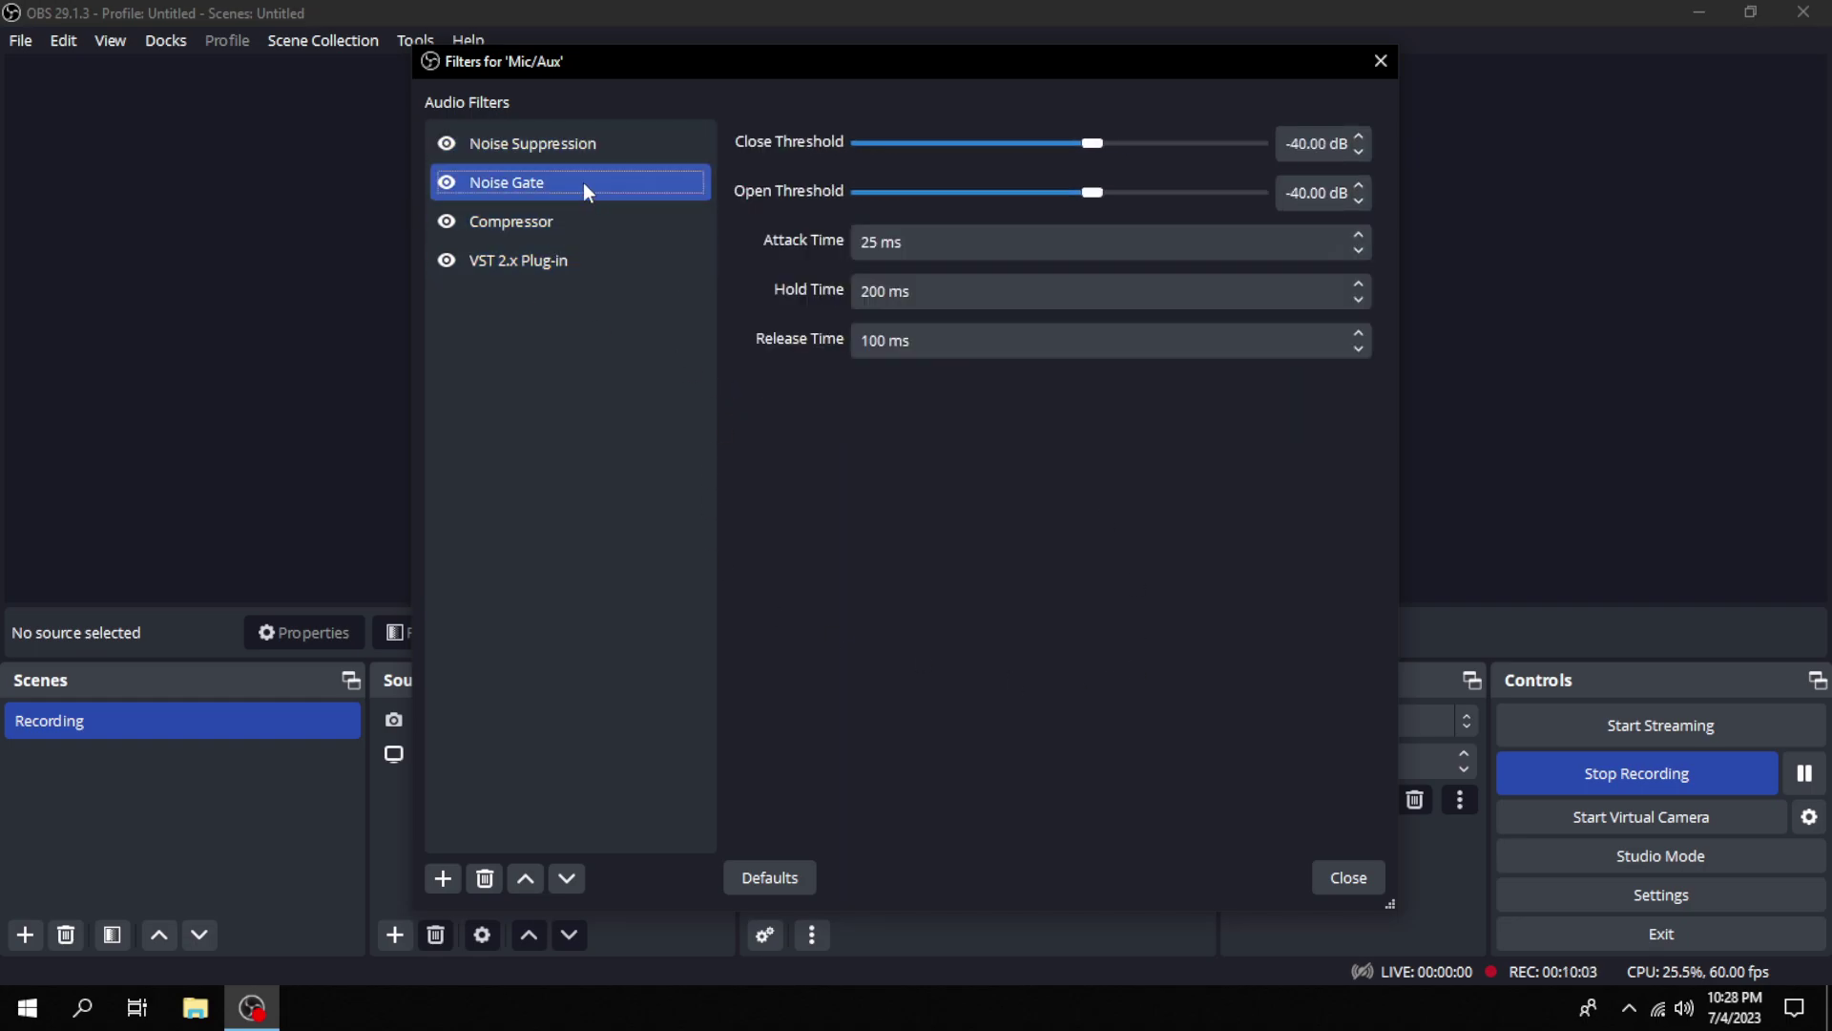
pyautogui.click(590, 229)
pyautogui.click(594, 250)
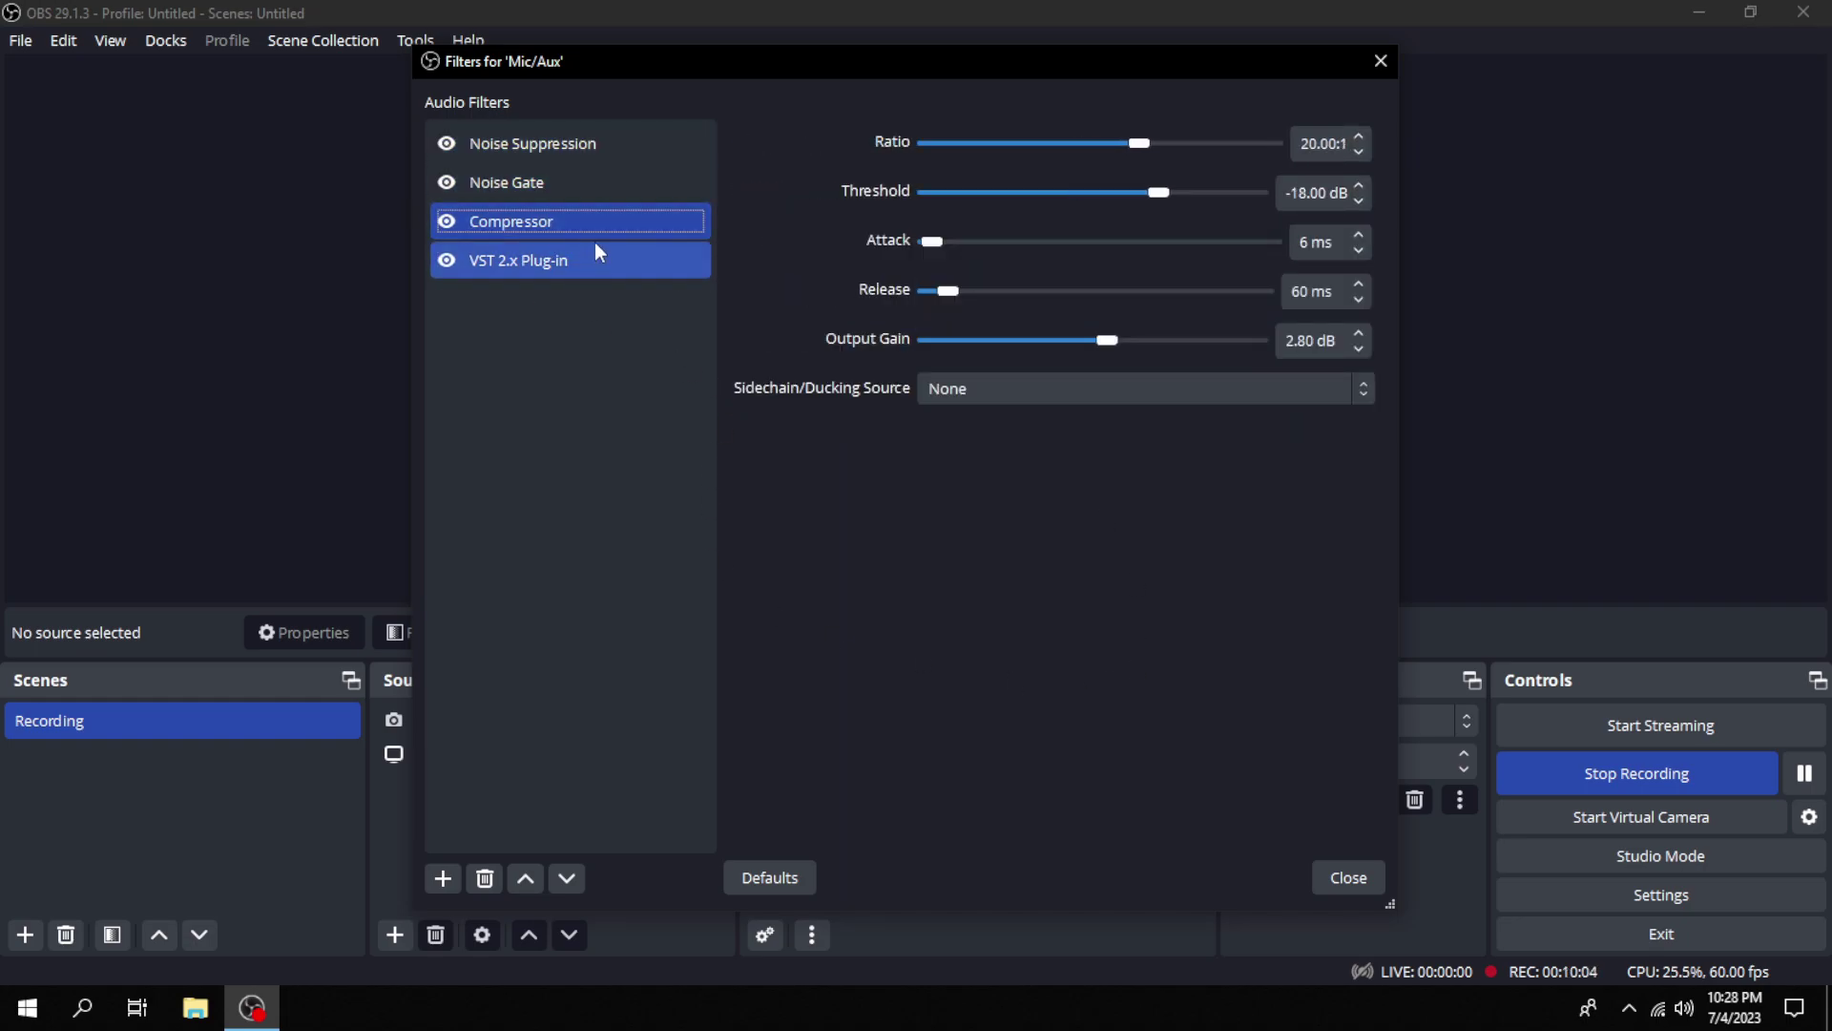
pyautogui.click(640, 153)
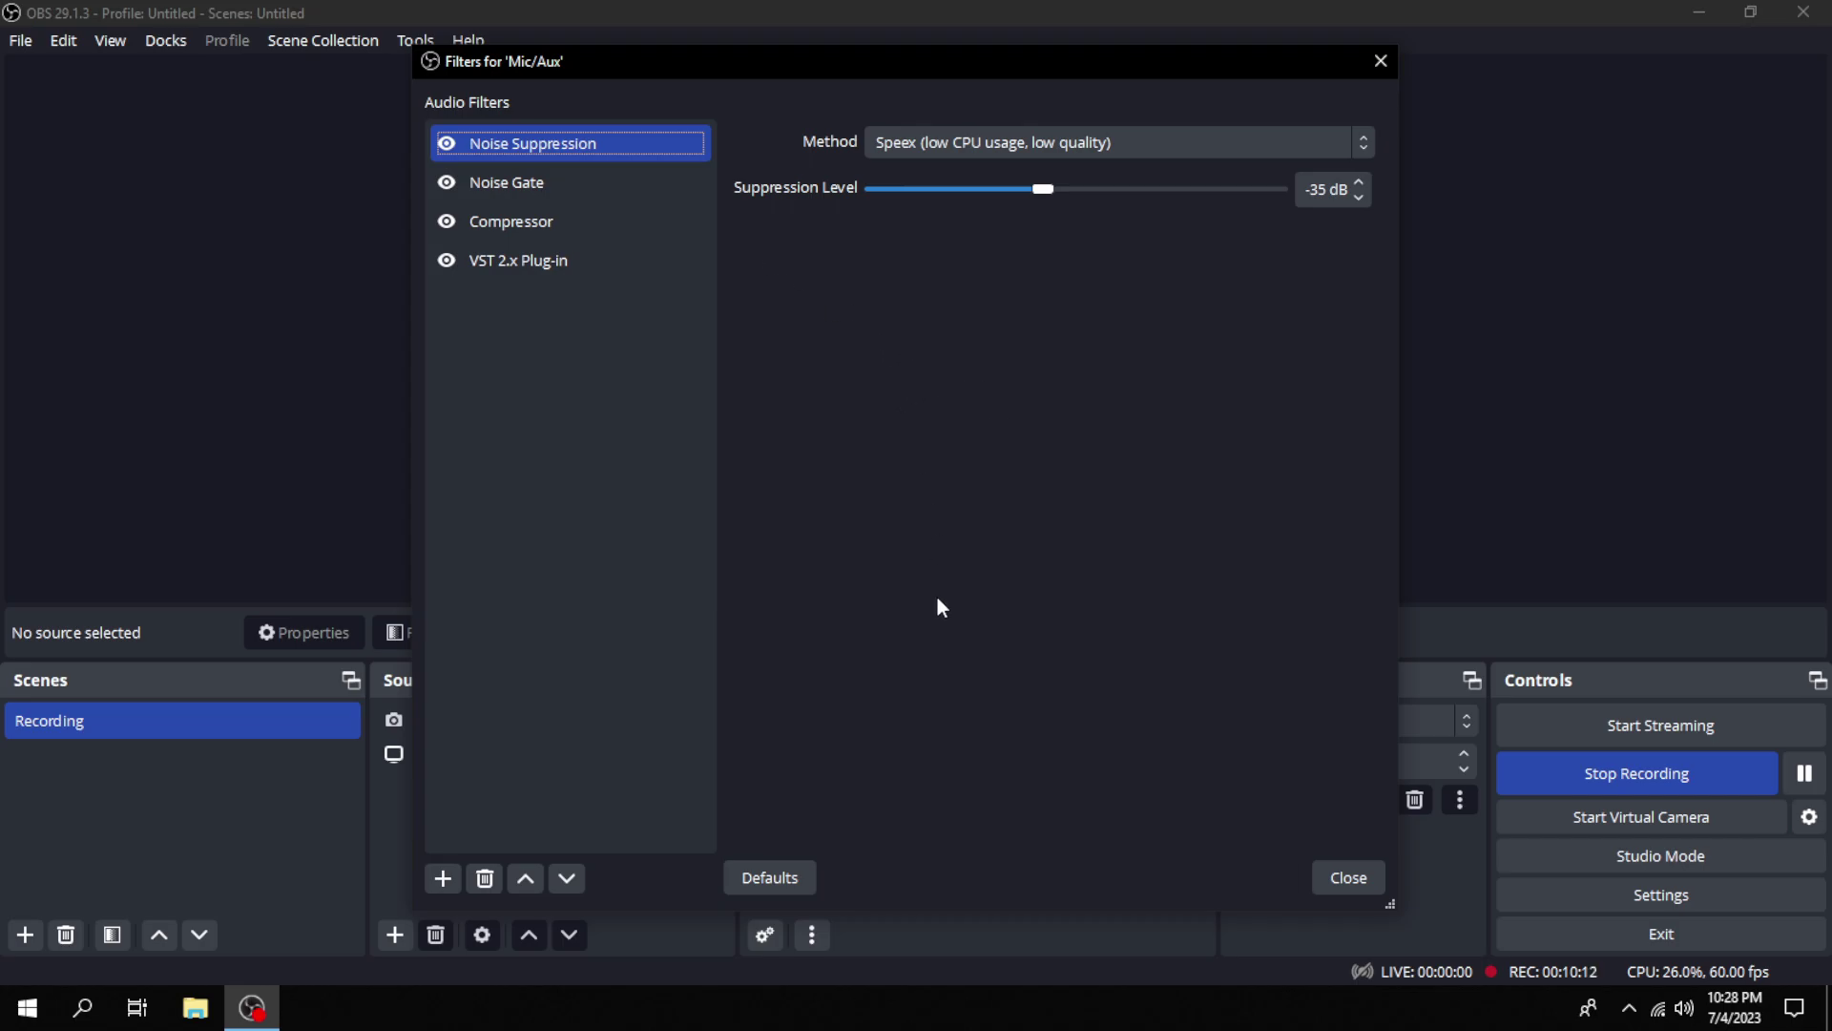
pyautogui.click(1348, 877)
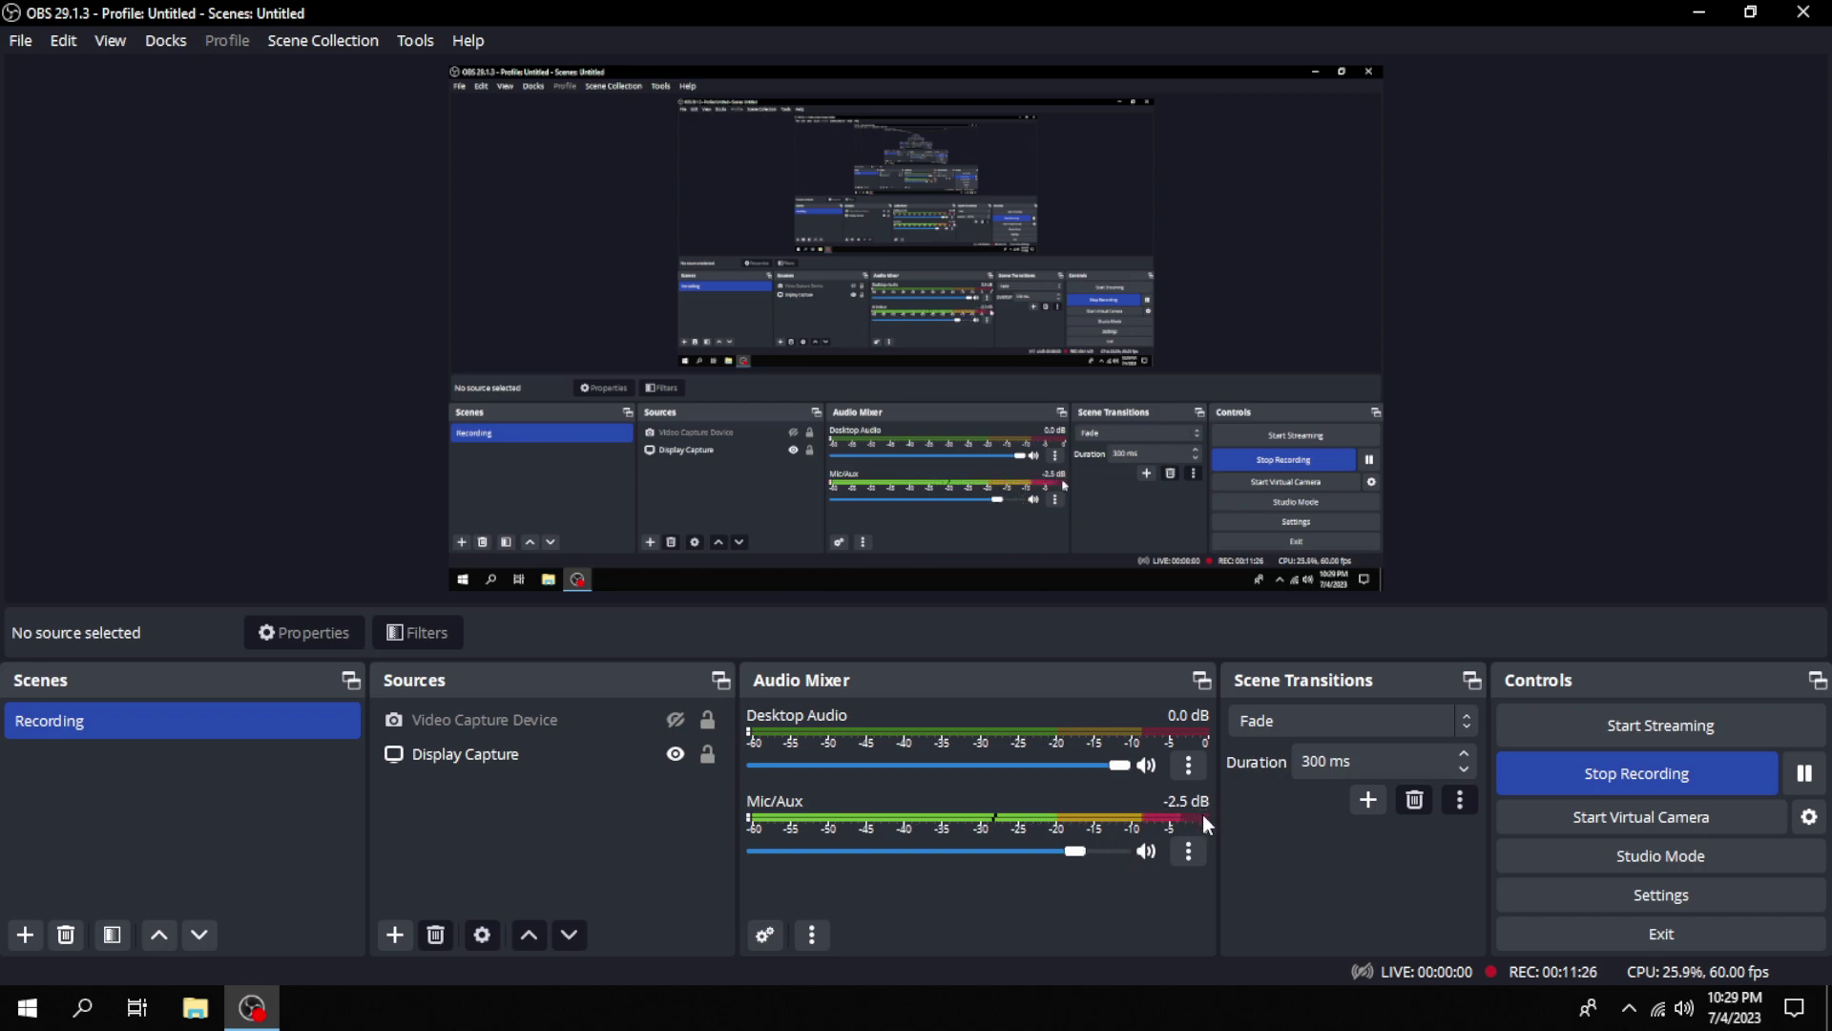
# Step: Minimize all open windows to show the Windows desktop
pyautogui.press('super+d')
pyautogui.rightClick(1265, 96)
pyautogui.click(1371, 160)
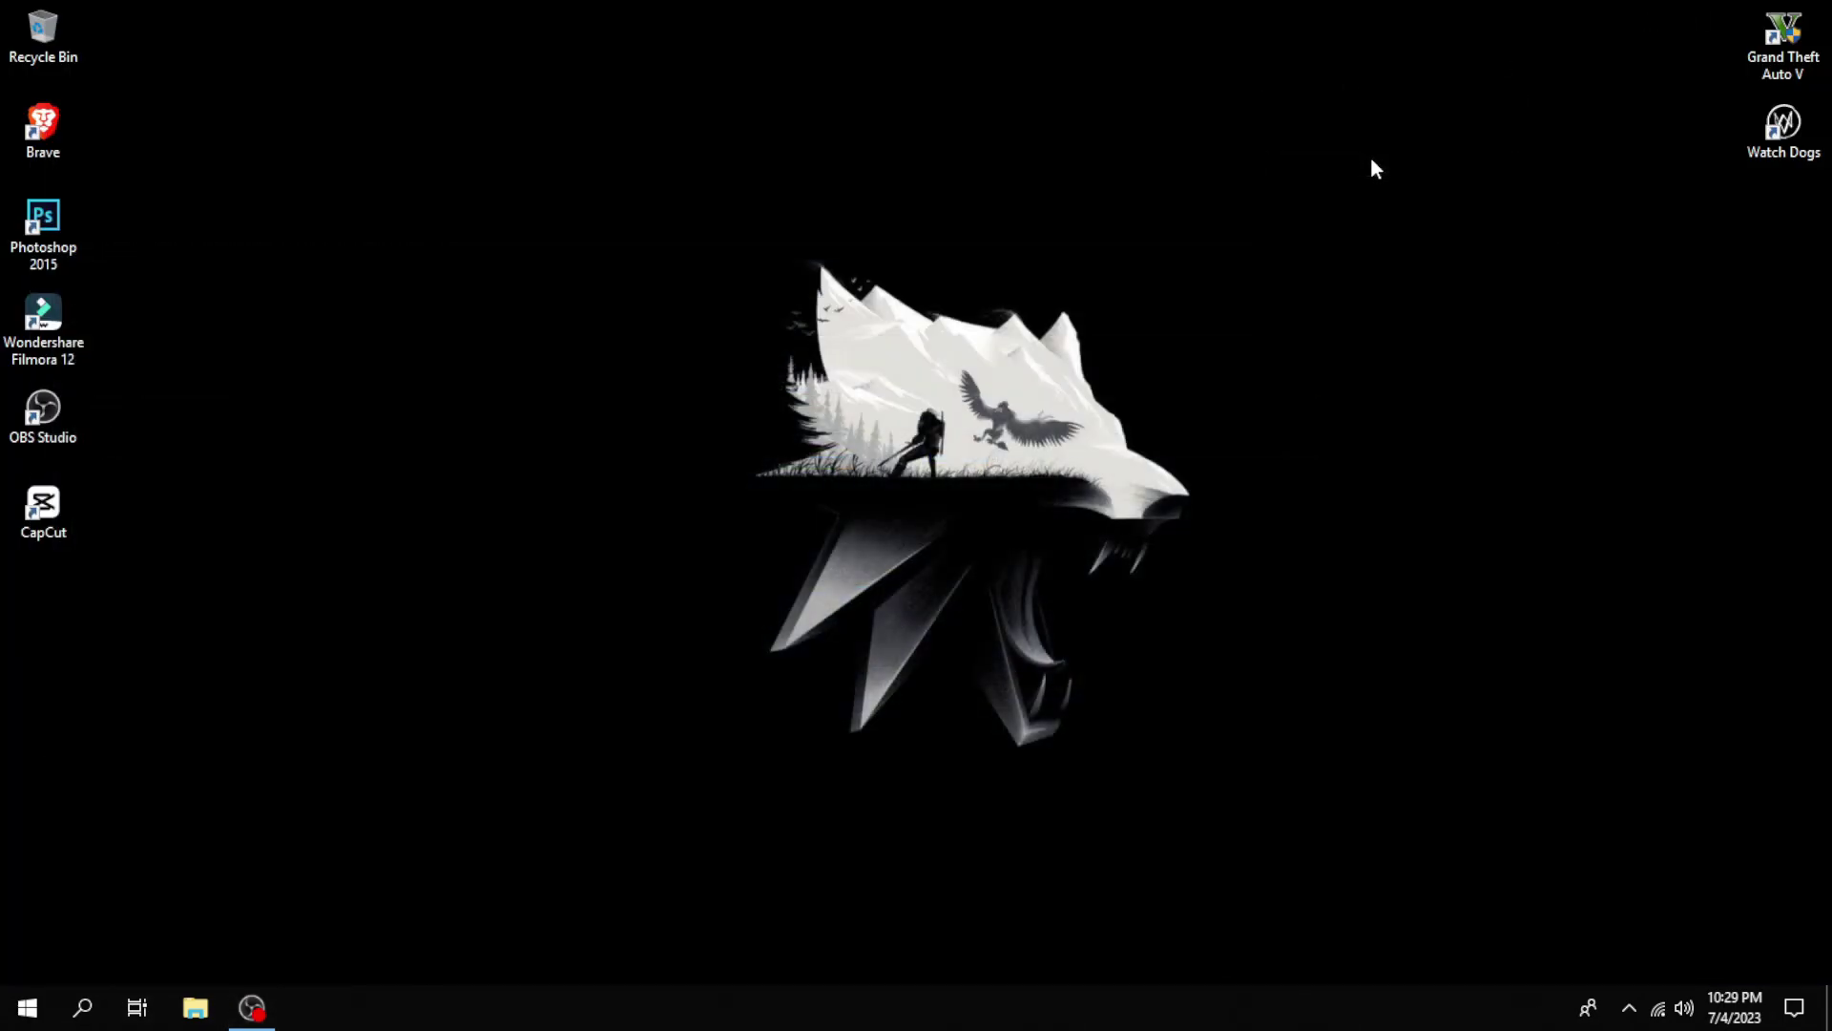